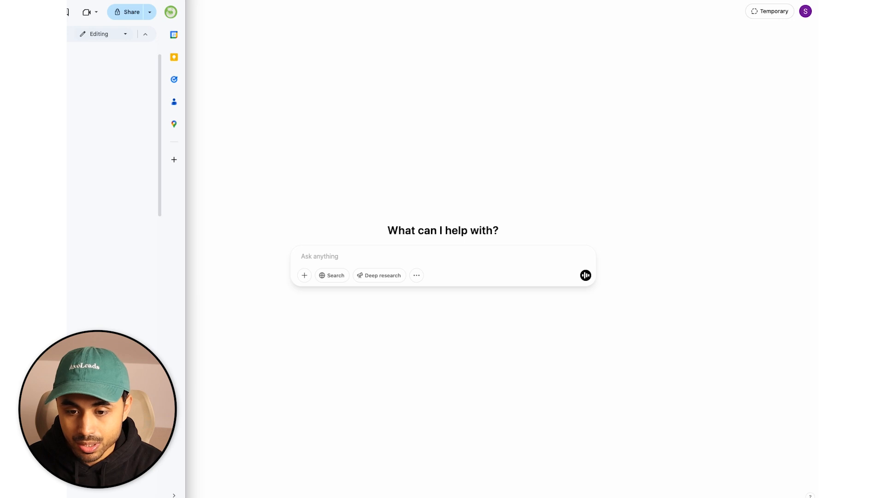
- Ask ChatGPT for a table of 20 mildly recognizable B2B and B2C companies, 20-5000 headcount, mixing SaaS, agencies, coaching and ecommerce, with names and domains
{"action": "left_click", "coordinate": [336, 257]}
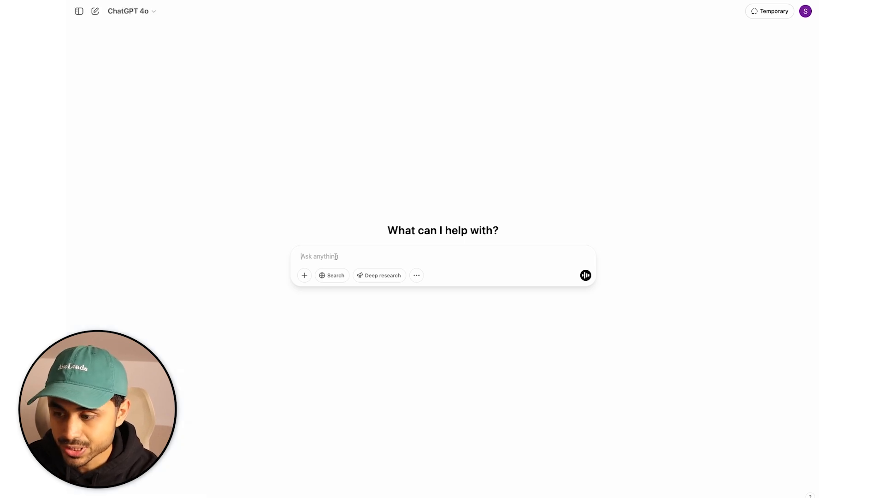
{"action": "type", "text": "give me a list of 20 companies. make them be a mix of b2b and b2c companies. have them be mildly recognizable but not massive (think between the sizes of 20-5000 headcount). Most of these companies should be companies that anyone looking at them will know who they are and have them be a mix of saas, marketing agencies, coaching programs, and ecommerce stores. give me the list of companies in a table, one side with the name of the company, and the other side with the domain of the company"}
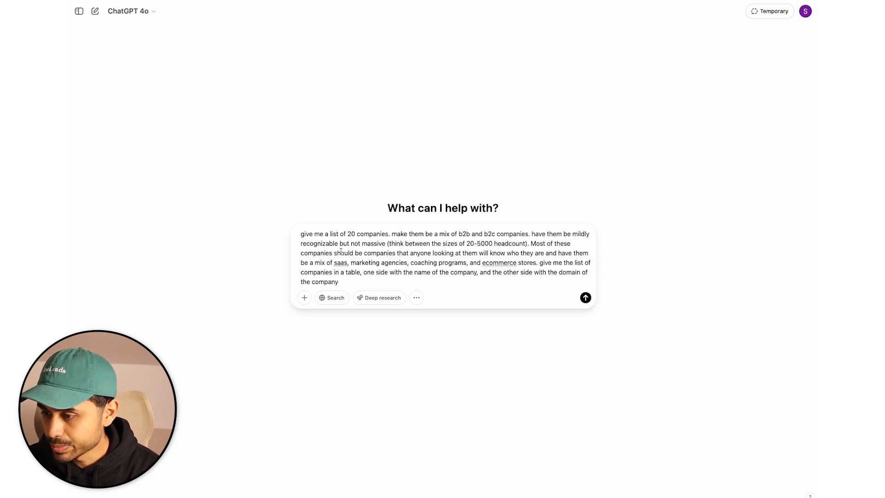
{"action": "key", "text": "Return"}
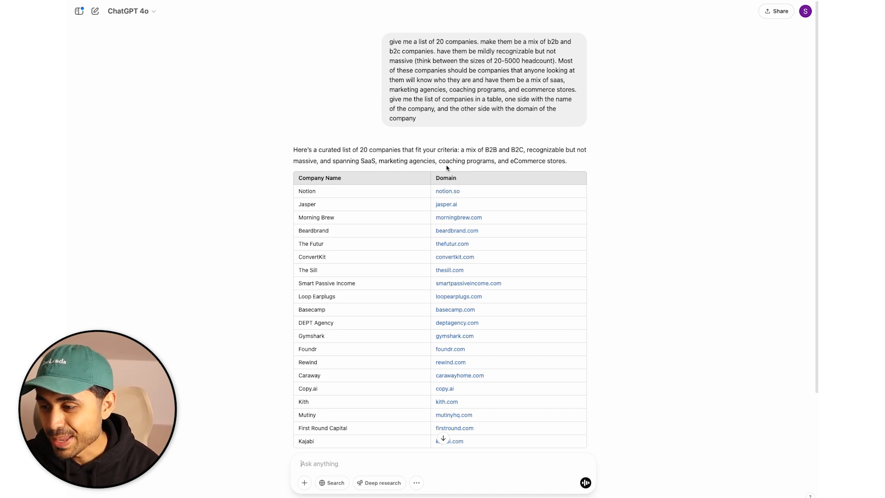
- Copy all the company names and domains from the answer and paste them into the Company Name and Website columns in Clay
{"action": "scroll", "coordinate": [448, 174], "scroll_direction": "down", "scroll_amount": 2}
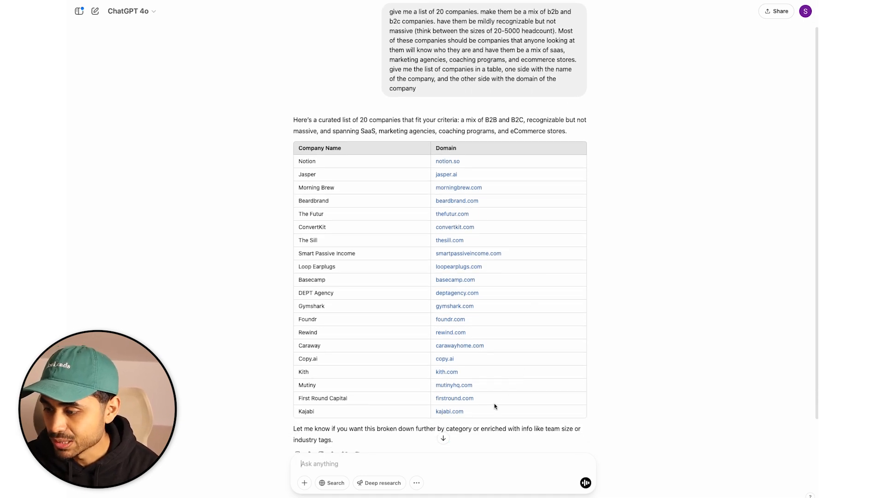
{"action": "left_click_drag", "start_coordinate": [483, 417], "coordinate": [295, 158]}
{"action": "key", "text": "ctrl+c"}
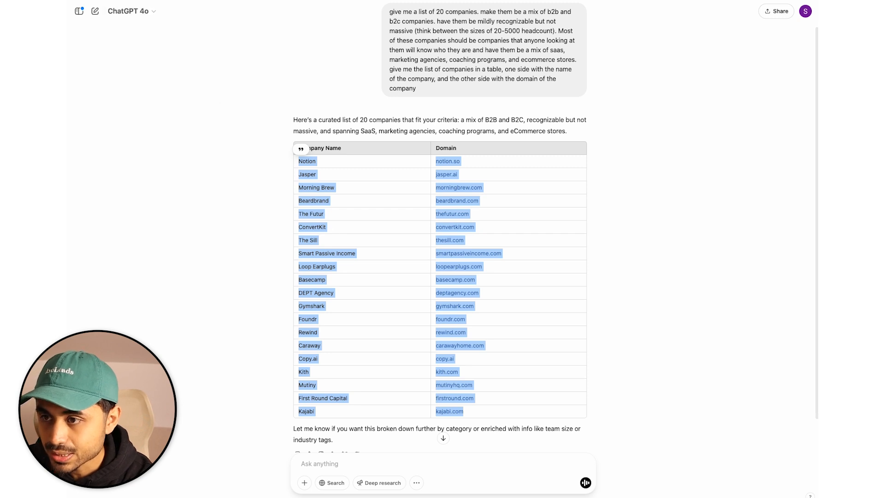
{"action": "left_click", "coordinate": [134, 0]}
{"action": "mouse_move", "coordinate": [140, 72]}
{"action": "left_mouse_down"}
{"action": "mouse_move", "coordinate": [284, 69]}
{"action": "mouse_move", "coordinate": [236, 67]}
{"action": "left_mouse_up"}
{"action": "key", "text": "ctrl+v"}
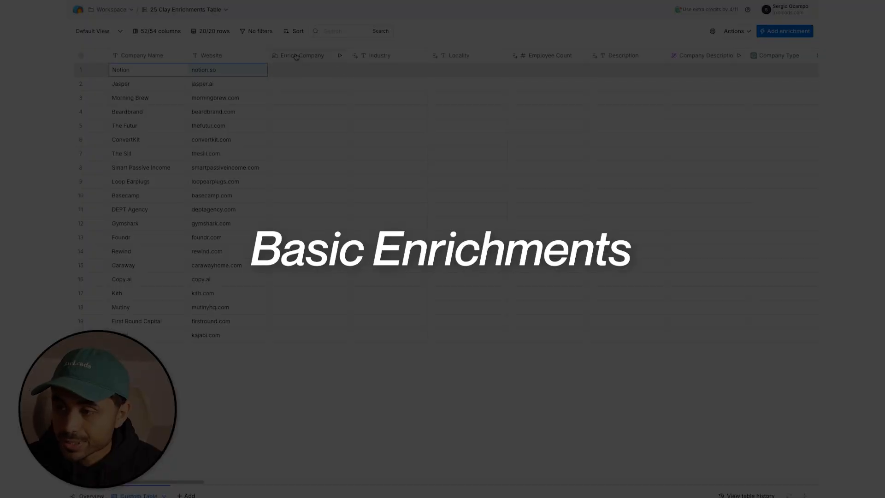
- Run the Enrich Company enrichment on the first 10 rows
{"action": "left_click", "coordinate": [296, 57]}
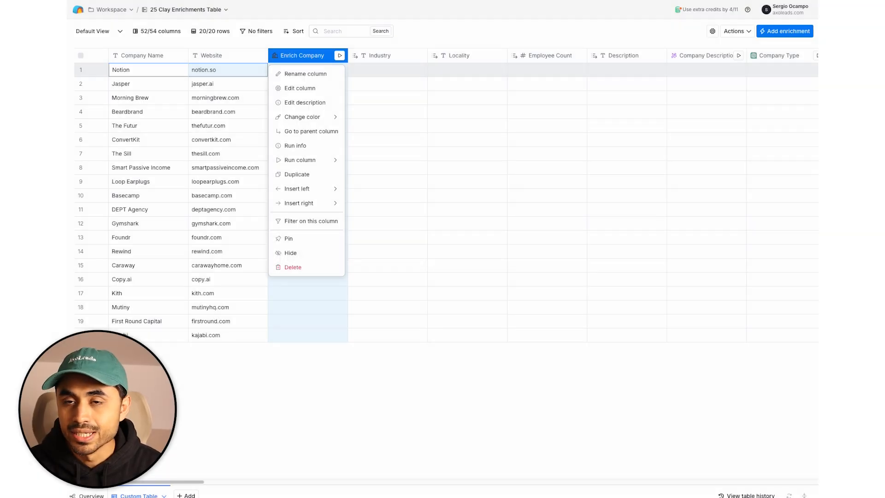
{"action": "left_click", "coordinate": [339, 57]}
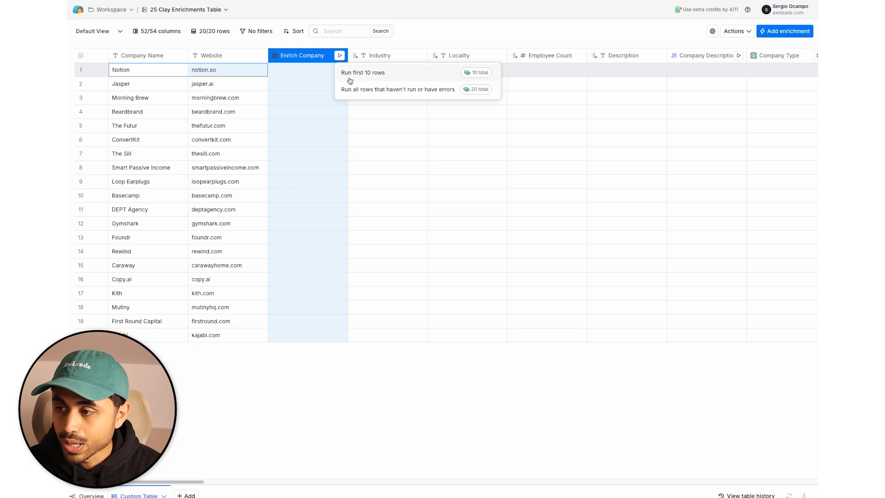
{"action": "left_click", "coordinate": [349, 79]}
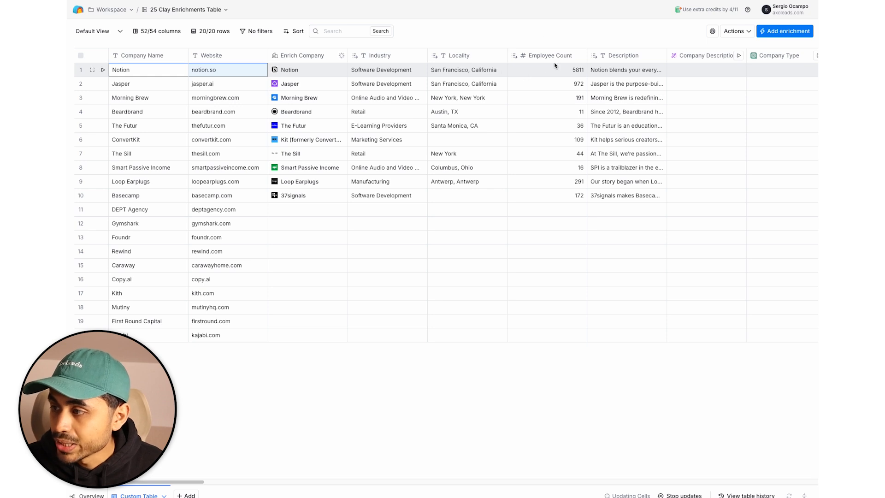
- Inspect the enriched Description values and view the full Enrich Company cell details for Notion
{"action": "left_click", "coordinate": [629, 74]}
{"action": "left_click", "coordinate": [629, 138]}
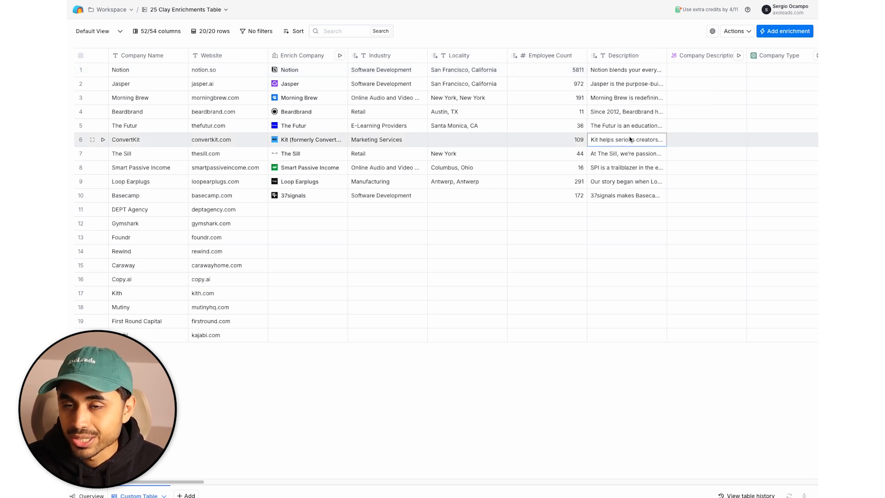
{"action": "left_click", "coordinate": [320, 74]}
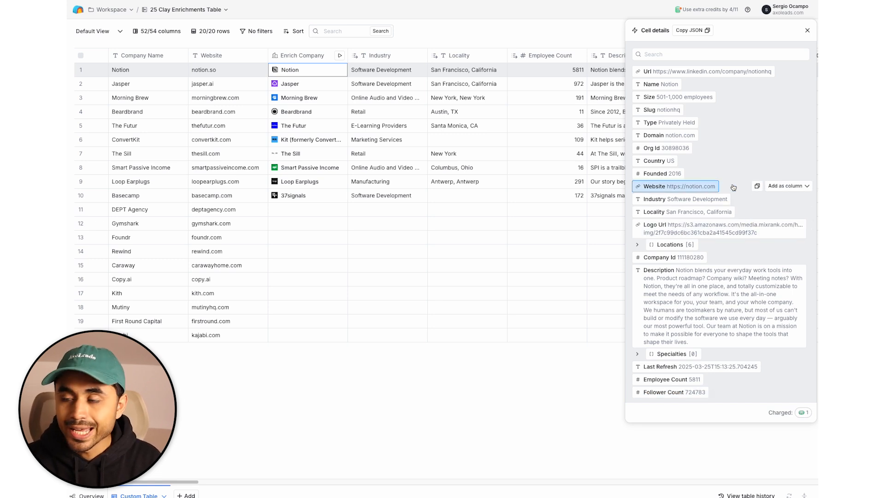
{"action": "left_click", "coordinate": [807, 31]}
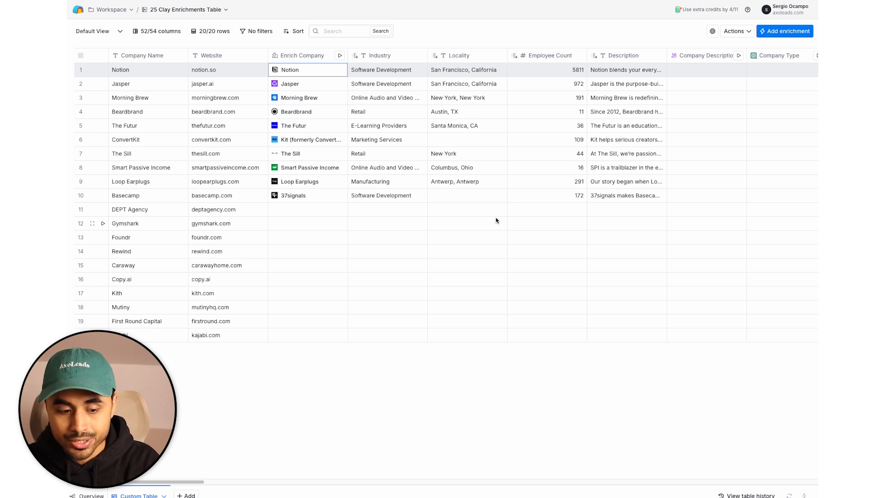
- Run the Enrich Company enrichment for the Gymshark row only
{"action": "scroll", "coordinate": [512, 195], "scroll_direction": "right", "scroll_amount": 3}
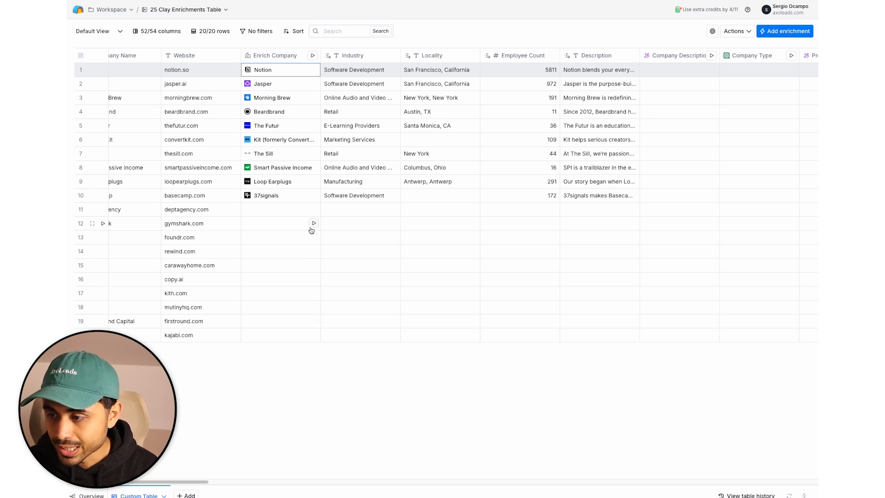
{"action": "left_click", "coordinate": [313, 224]}
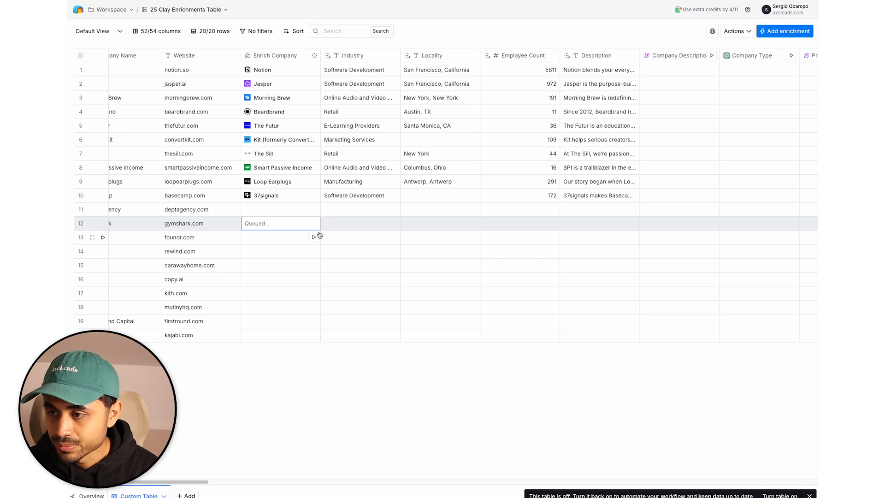
- Check the Company Description column's configuration and run that enrichment on the first 10 rows
{"action": "scroll", "coordinate": [320, 235], "scroll_direction": "right", "scroll_amount": 3}
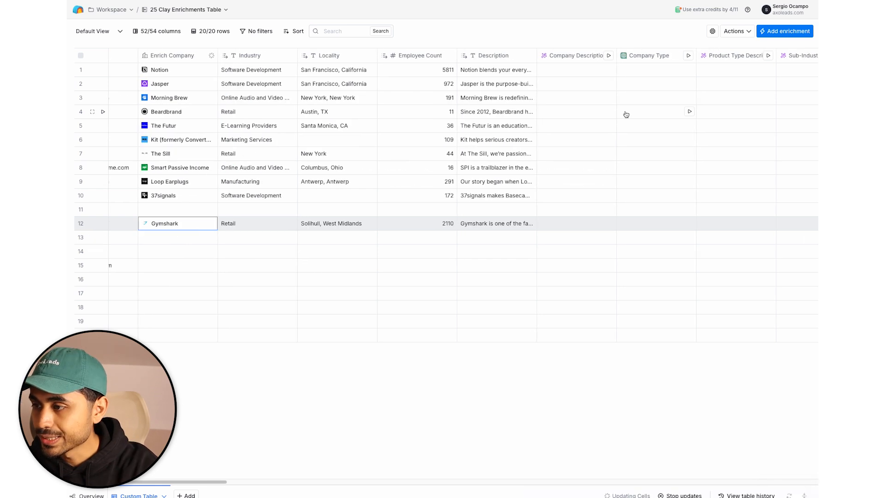
{"action": "left_click", "coordinate": [558, 56]}
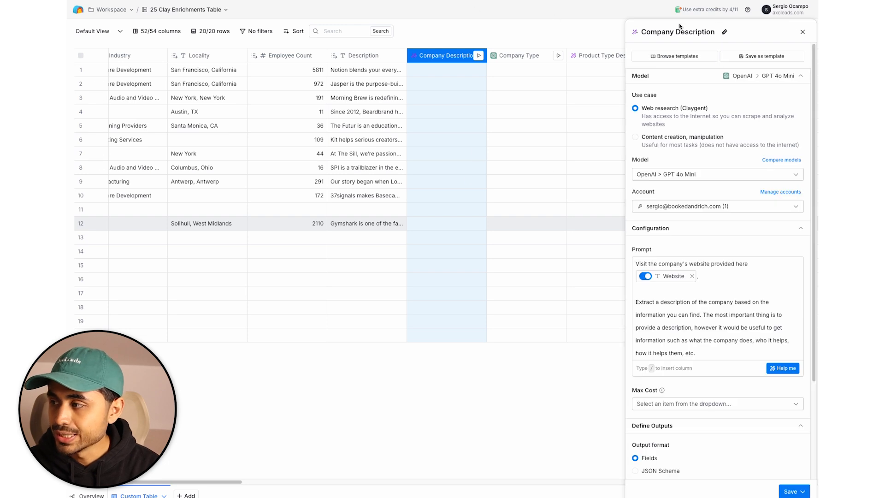
{"action": "left_click", "coordinate": [803, 32]}
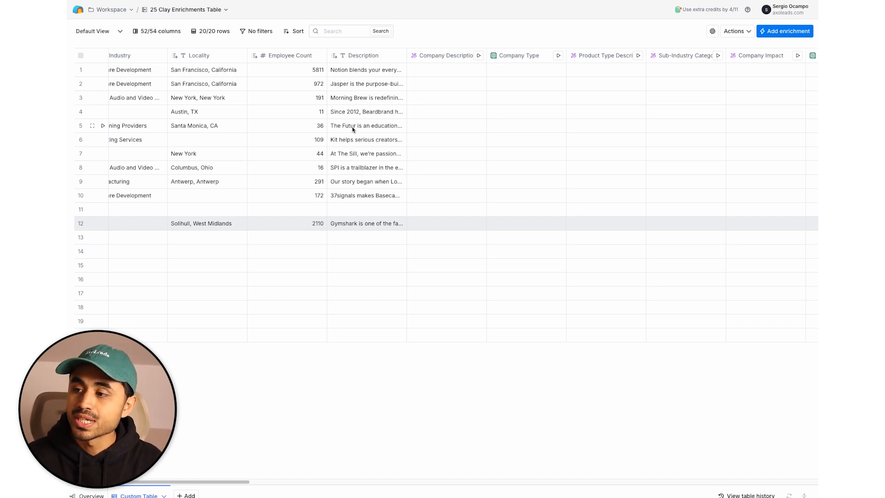
{"action": "left_click", "coordinate": [479, 56]}
{"action": "left_click", "coordinate": [482, 72]}
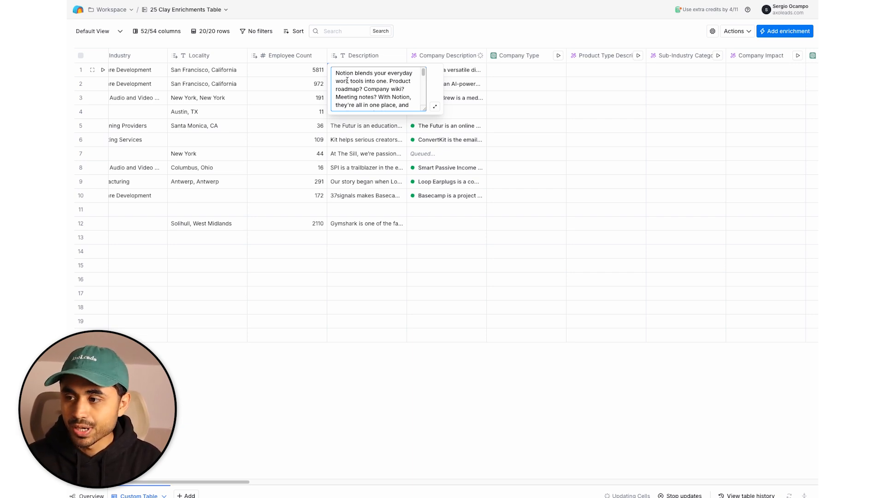
- Compare the Description values for Notion and other companies with Notion's AI-generated Company Description response
{"action": "left_click", "coordinate": [420, 18]}
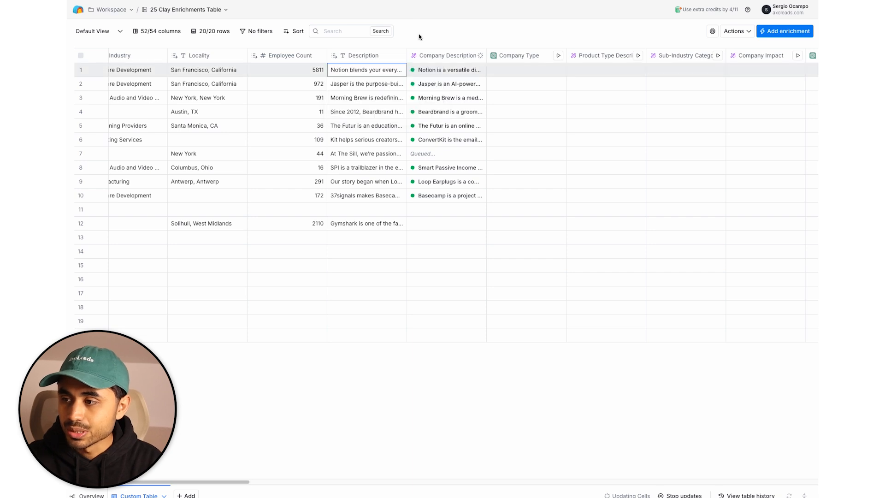
{"action": "left_click", "coordinate": [423, 70]}
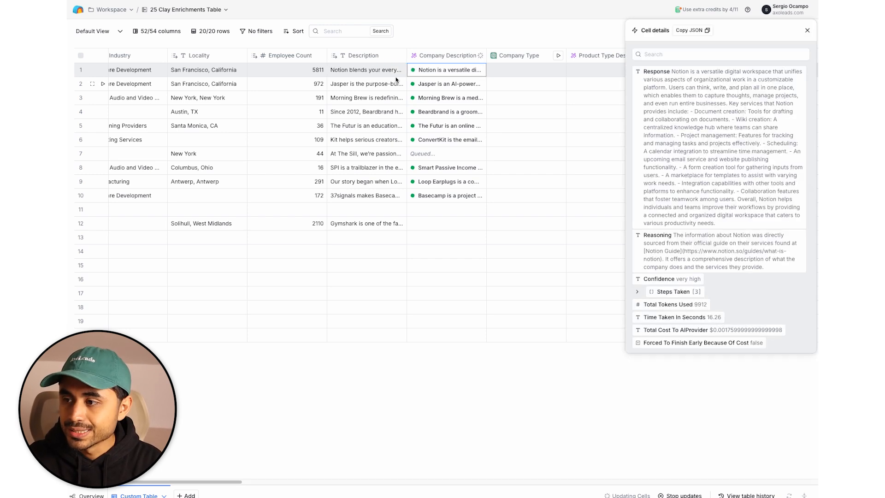
{"action": "left_click", "coordinate": [381, 75]}
{"action": "left_click", "coordinate": [356, 182]}
{"action": "scroll", "coordinate": [355, 190], "scroll_direction": "down", "scroll_amount": 1}
{"action": "scroll", "coordinate": [355, 191], "scroll_direction": "down", "scroll_amount": 5}
{"action": "left_click", "coordinate": [362, 156]}
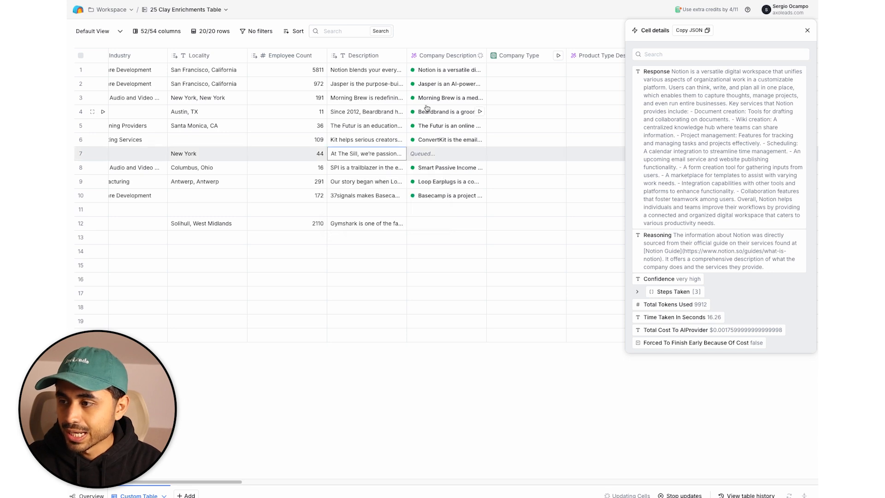
{"action": "left_click", "coordinate": [438, 76]}
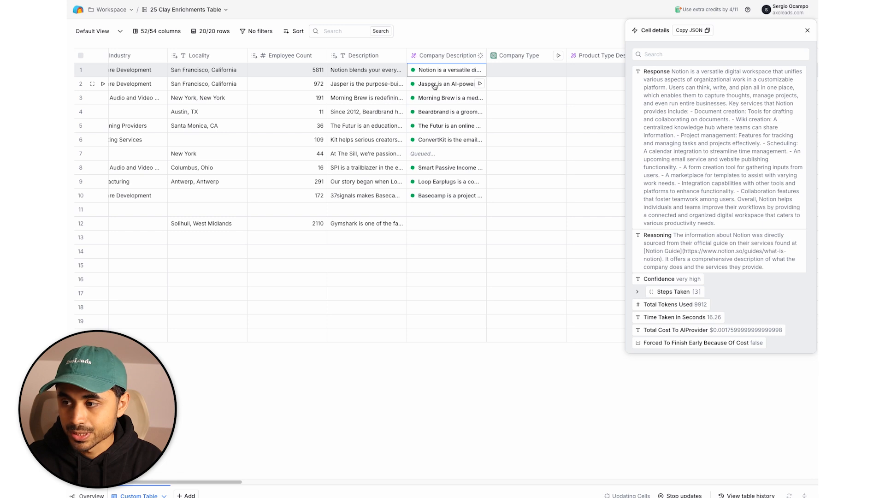
- Review the Company Description column's use case, model, prompt, output and run settings, and the Website column its prompt refers to
{"action": "left_click", "coordinate": [456, 58]}
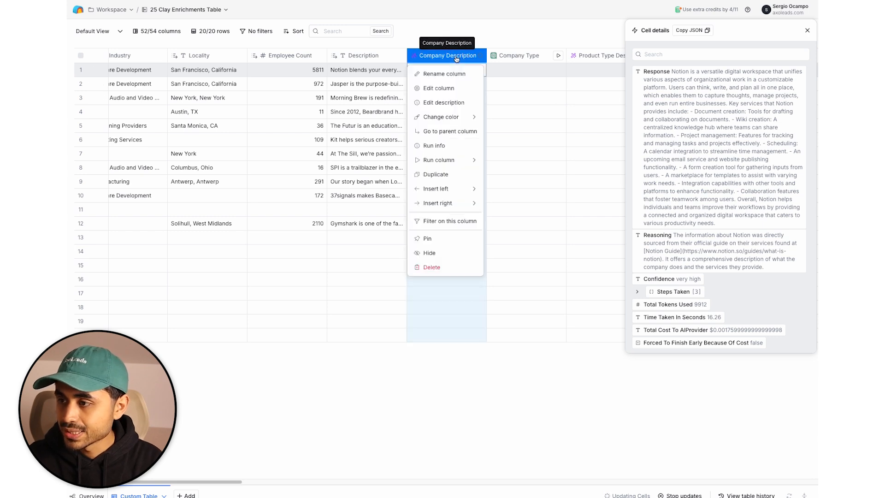
{"action": "left_click", "coordinate": [438, 88]}
{"action": "left_click", "coordinate": [758, 76]}
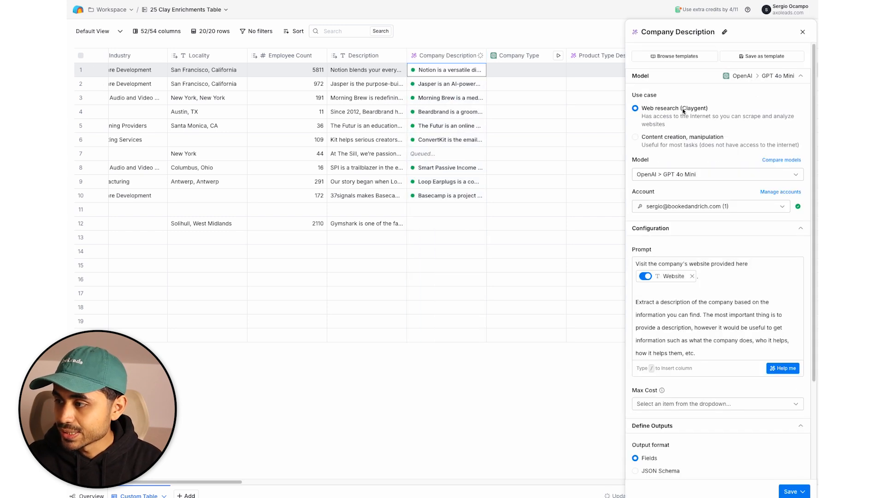
{"action": "left_click_drag", "start_coordinate": [668, 118], "coordinate": [661, 120]}
{"action": "left_click", "coordinate": [662, 121]}
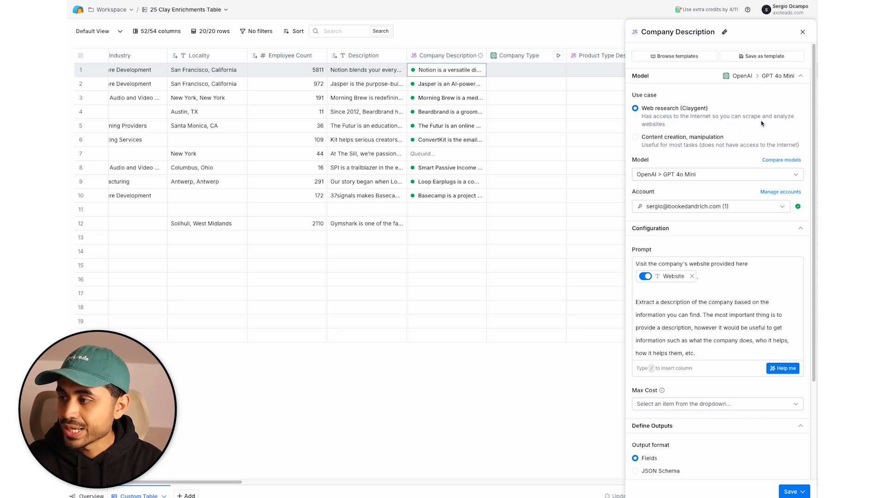
{"action": "scroll", "coordinate": [698, 139], "scroll_direction": "down", "scroll_amount": 3}
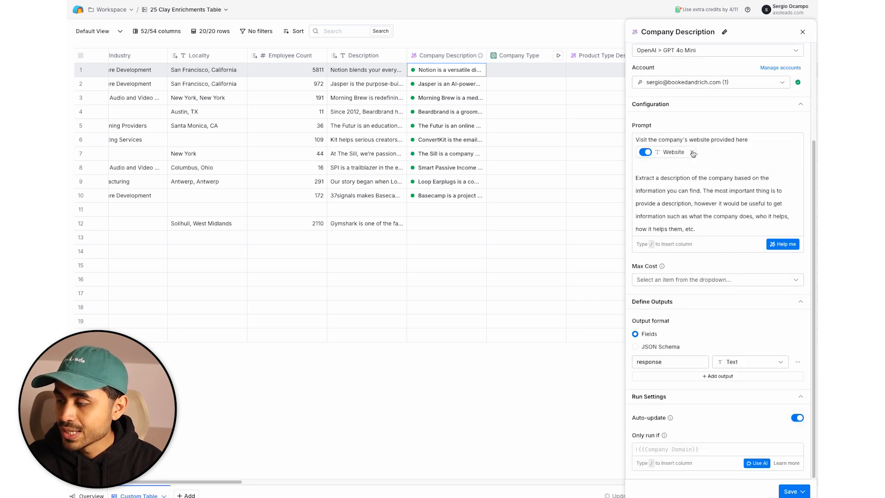
{"action": "scroll", "coordinate": [721, 110], "scroll_direction": "up", "scroll_amount": 1}
{"action": "scroll", "coordinate": [722, 120], "scroll_direction": "down", "scroll_amount": 1}
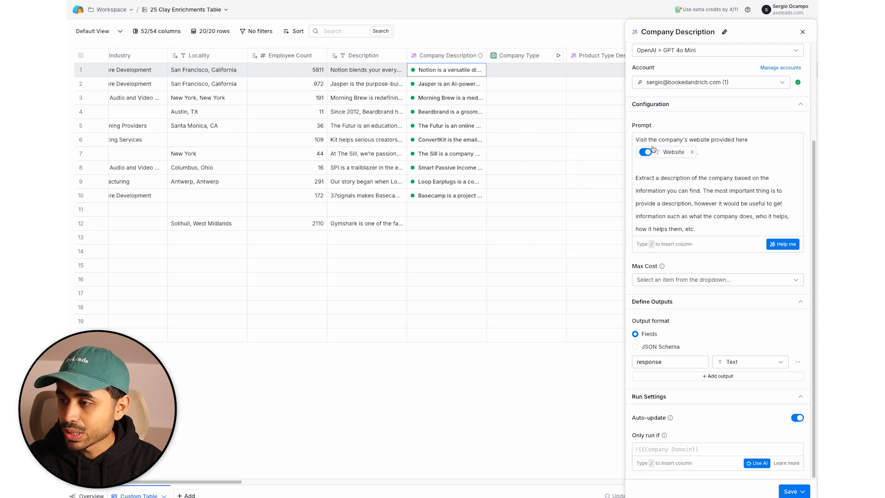
{"action": "scroll", "coordinate": [238, 84], "scroll_direction": "left", "scroll_amount": 5}
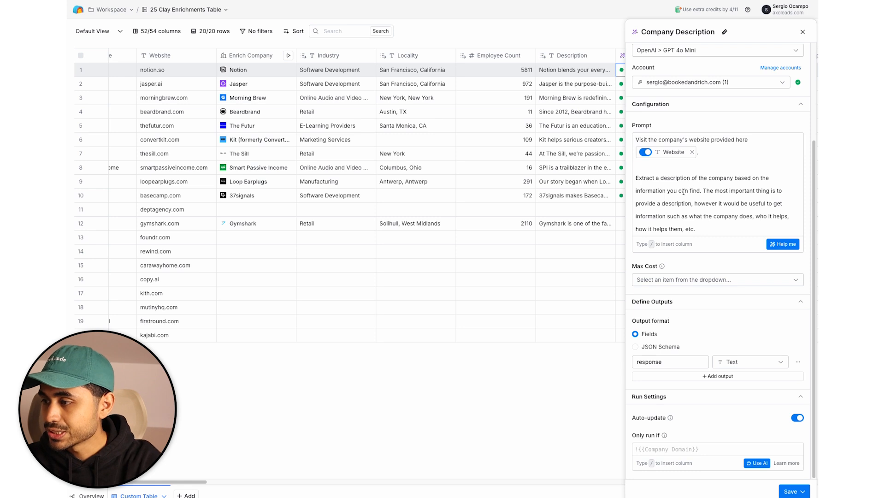
{"action": "scroll", "coordinate": [584, 179], "scroll_direction": "right", "scroll_amount": 1}
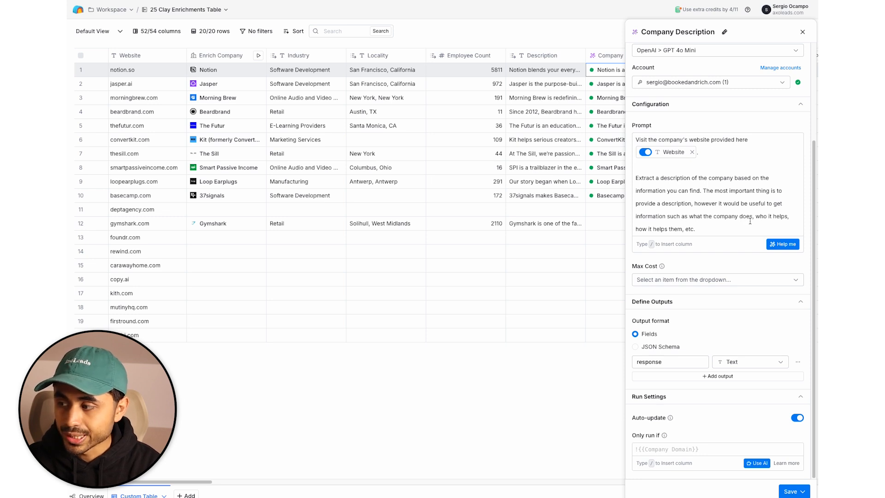
{"action": "left_click", "coordinate": [802, 31]}
- Reopen the Company Description column's configuration and read through its extraction prompt
{"action": "scroll", "coordinate": [585, 61], "scroll_direction": "right", "scroll_amount": 1}
{"action": "left_click", "coordinate": [586, 61]}
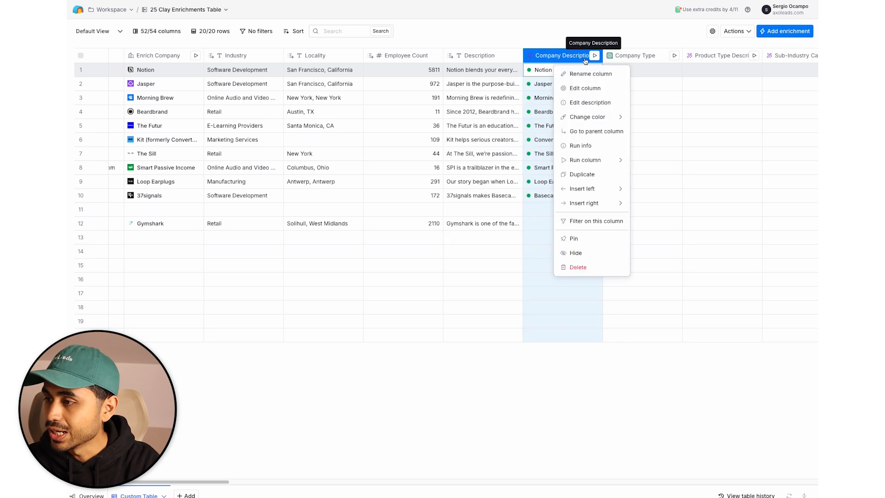
{"action": "left_click", "coordinate": [578, 89]}
{"action": "left_click", "coordinate": [658, 185]}
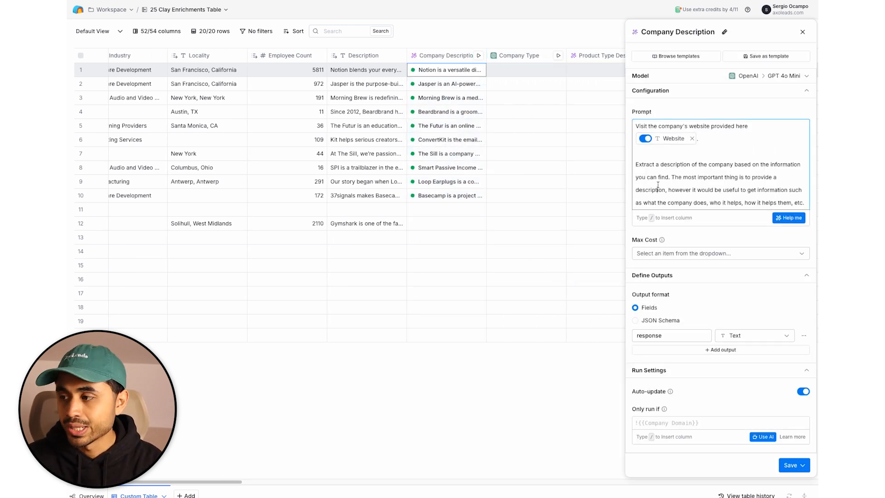
{"action": "left_click", "coordinate": [805, 31]}
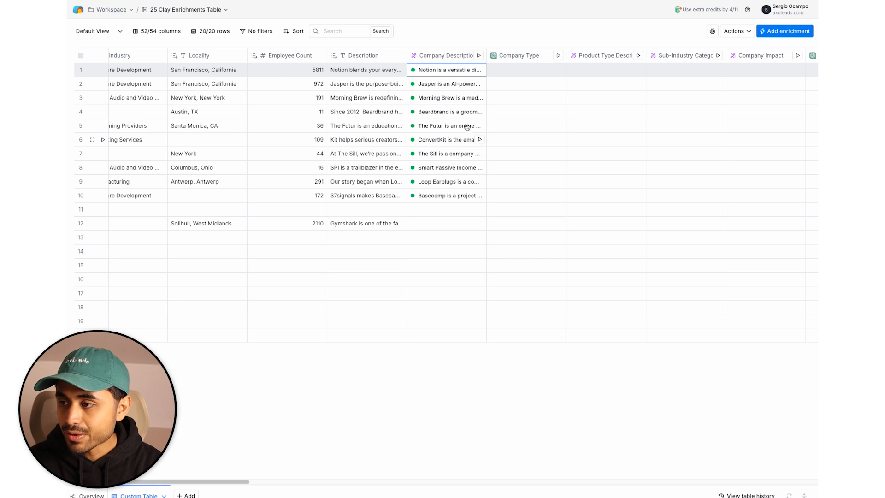
- Run the Company Type enrichment on the first 10 rows
{"action": "left_click", "coordinate": [558, 56]}
{"action": "left_click", "coordinate": [562, 72]}
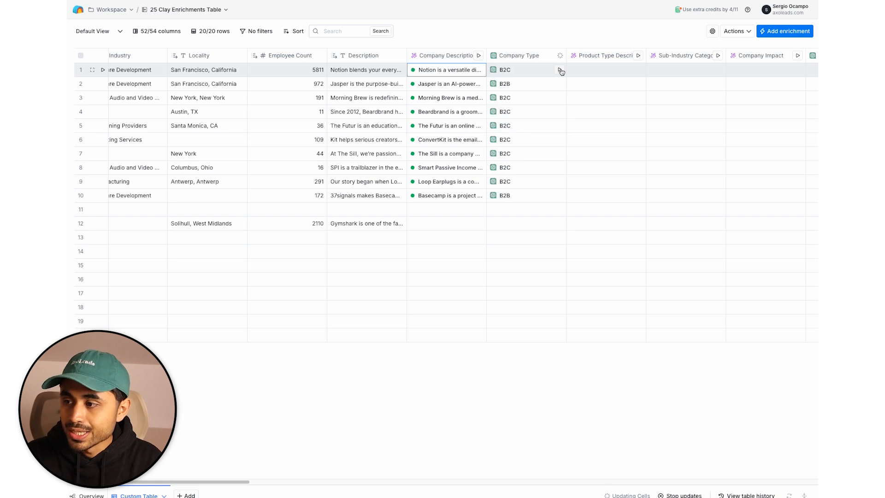
{"action": "left_click", "coordinate": [517, 59]}
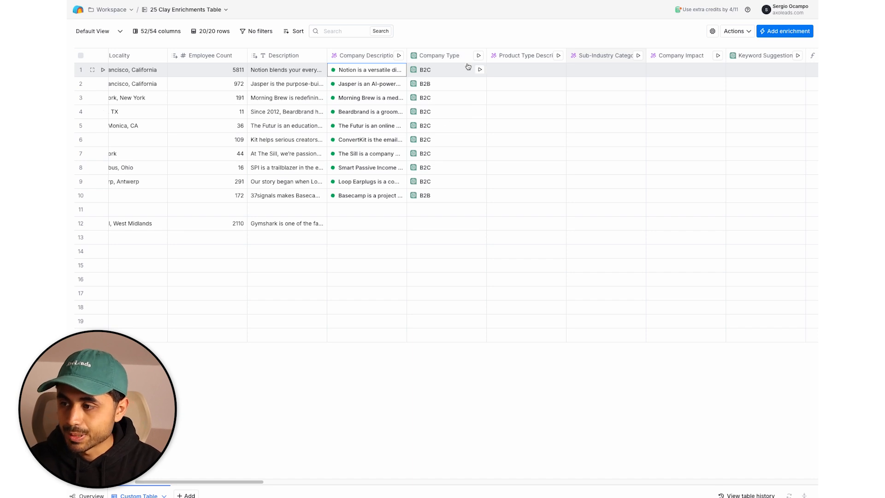
{"action": "scroll", "coordinate": [468, 51], "scroll_direction": "right", "scroll_amount": 3}
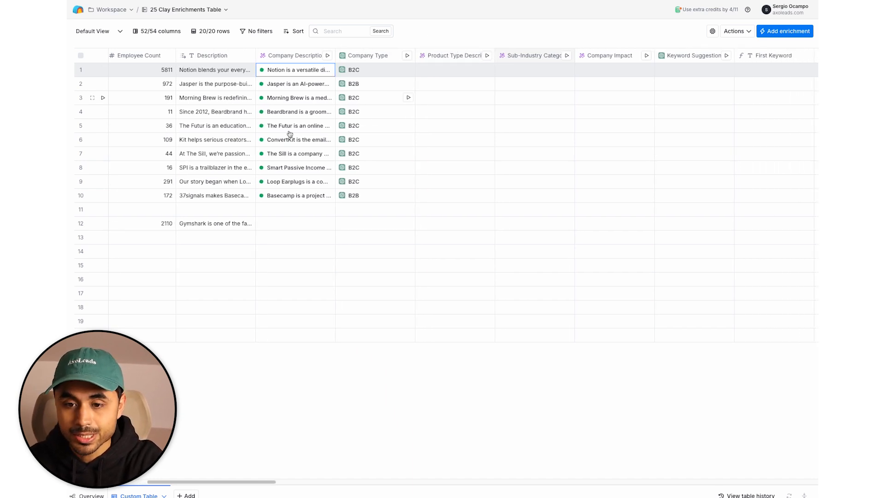
- Open the Product Type Description column's configuration and read its prompt, model and output settings
{"action": "scroll", "coordinate": [97, 208], "scroll_direction": "right", "scroll_amount": 1}
{"action": "scroll", "coordinate": [96, 203], "scroll_direction": "right", "scroll_amount": 1}
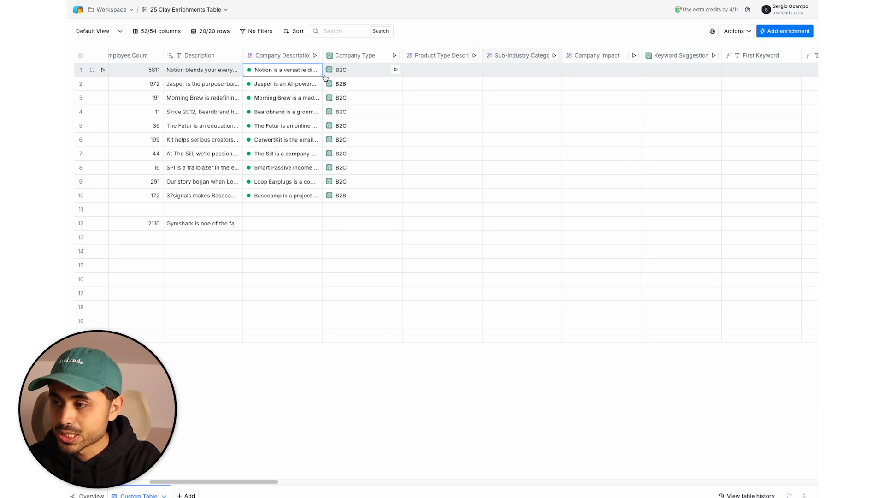
{"action": "left_click", "coordinate": [451, 60]}
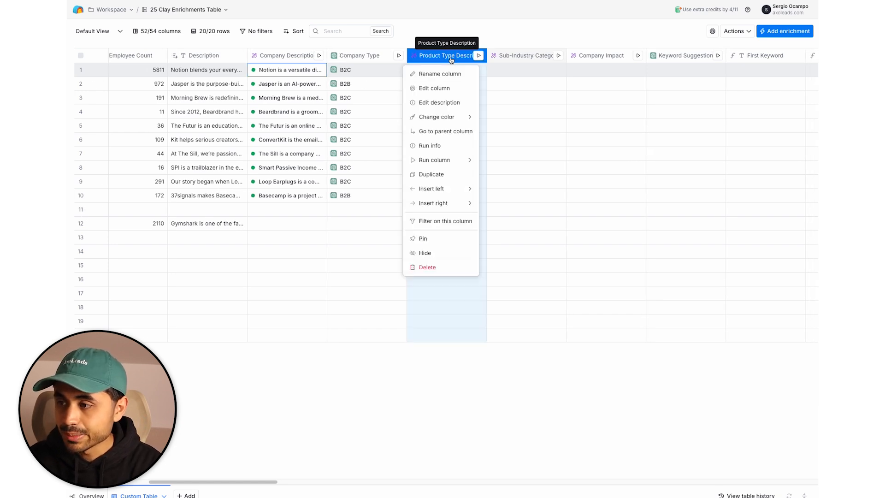
{"action": "left_click", "coordinate": [452, 60]}
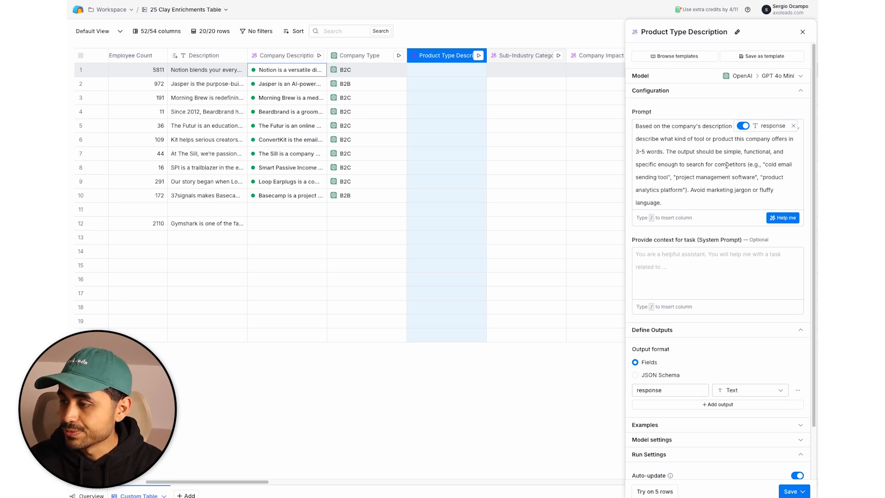
{"action": "left_click", "coordinate": [803, 32]}
- Run the Product Type Description enrichment on the first 10 rows and inspect the responses for Notion and Beardbrand
{"action": "left_click", "coordinate": [480, 56]}
{"action": "left_click", "coordinate": [482, 81]}
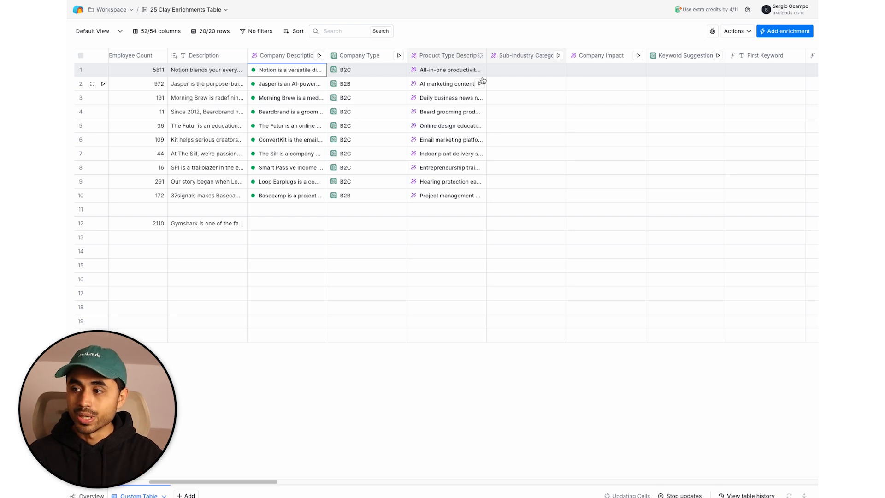
{"action": "left_click", "coordinate": [452, 75]}
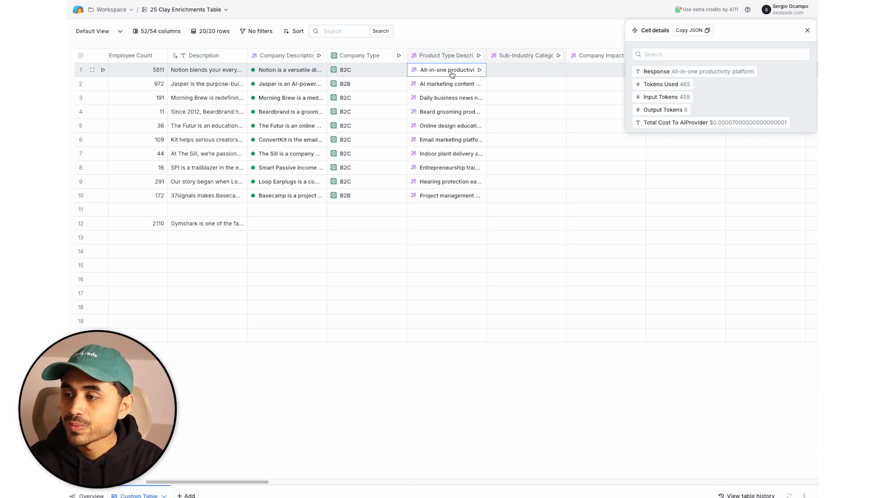
{"action": "left_click", "coordinate": [449, 113]}
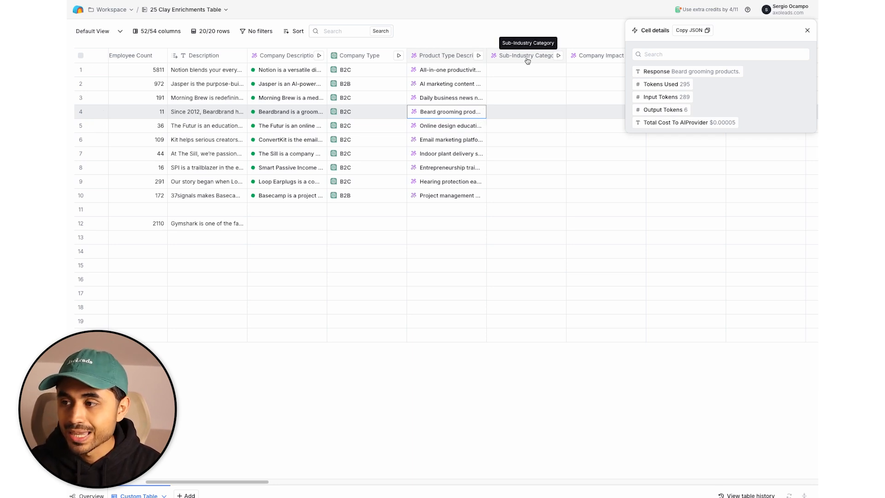
- Run the Sub-Industry Category enrichment on the first 10 rows and inspect the responses for Notion and Morning Brew
{"action": "left_click", "coordinate": [558, 55]}
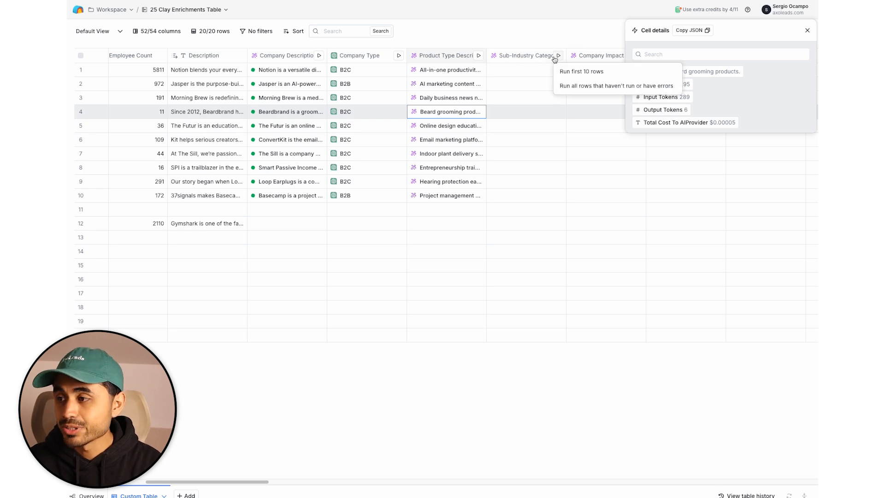
{"action": "left_click", "coordinate": [568, 71]}
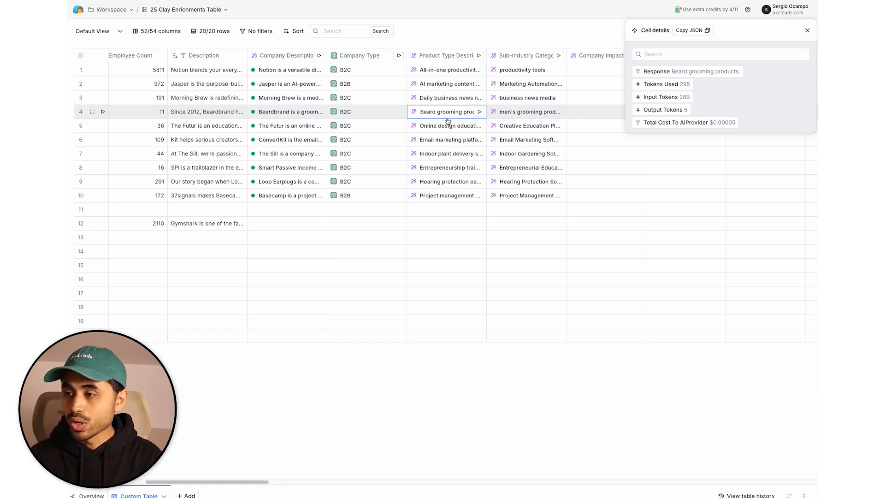
{"action": "left_click", "coordinate": [510, 76]}
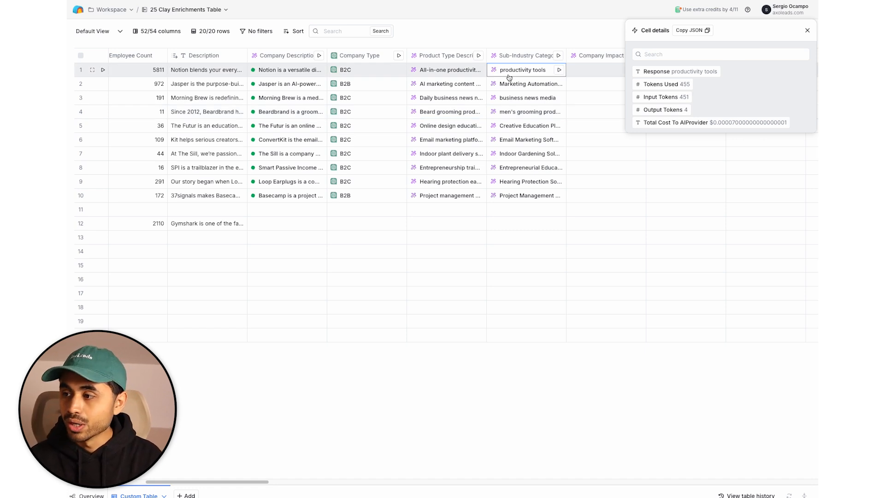
{"action": "left_click", "coordinate": [513, 101]}
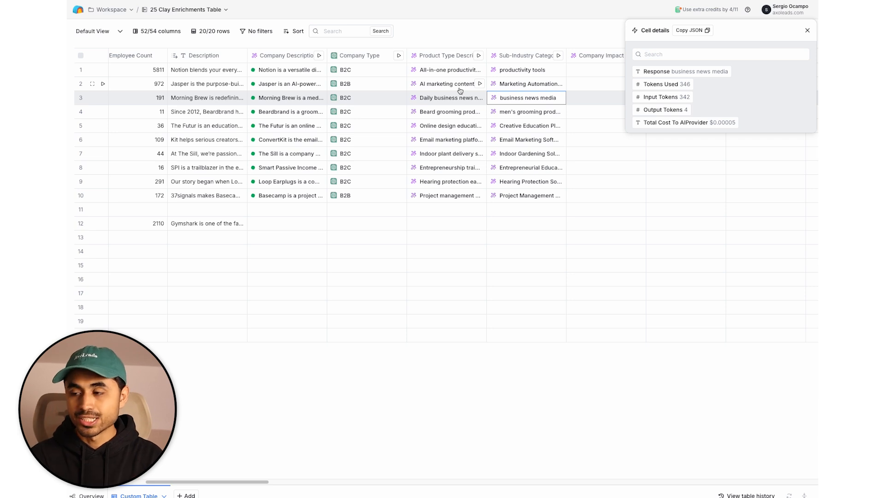
{"action": "left_click", "coordinate": [807, 31]}
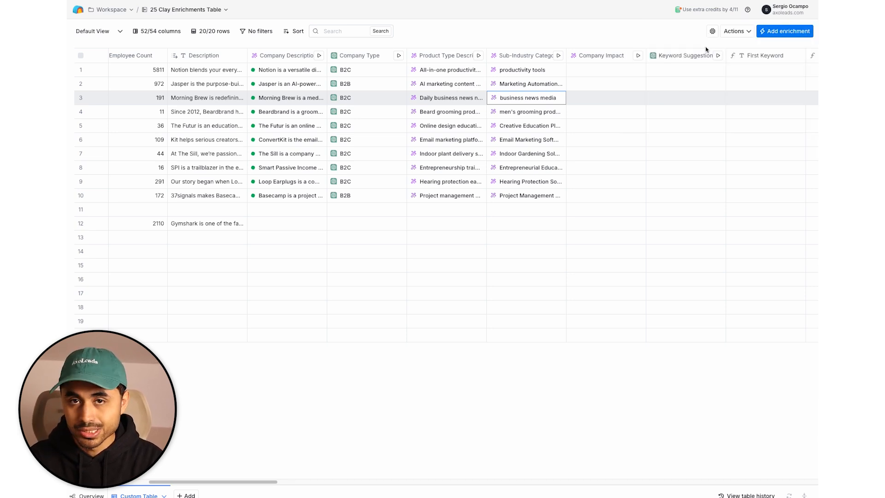
- Run the Company Impact enrichment on the first 10 rows and read through its sentence-writing prompt
{"action": "left_click", "coordinate": [638, 55]}
{"action": "left_click", "coordinate": [641, 73]}
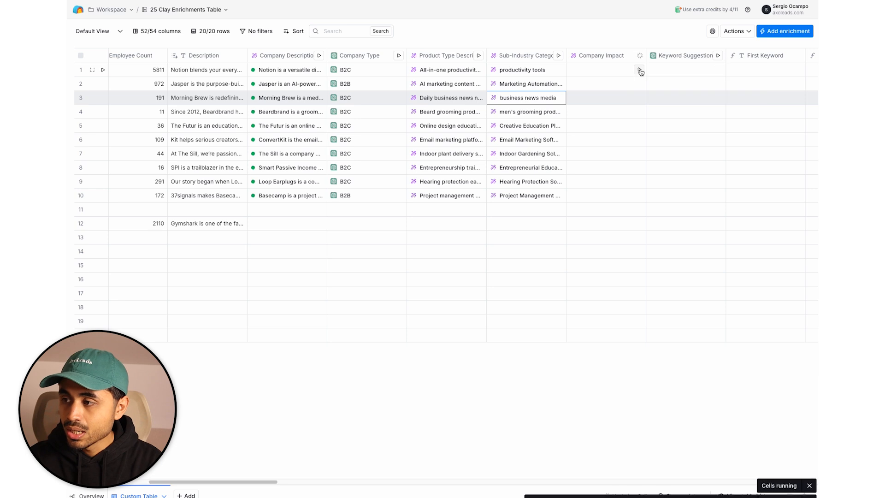
{"action": "left_click", "coordinate": [599, 59]}
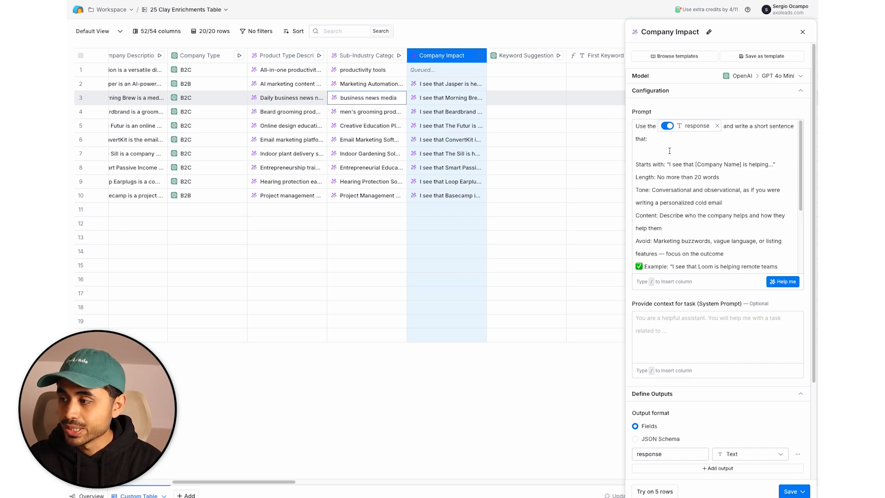
{"action": "mouse_move", "coordinate": [673, 130]}
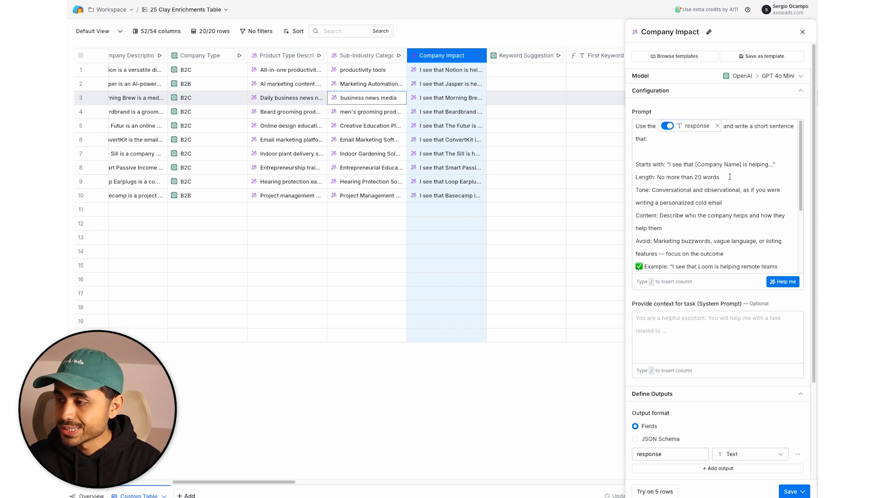
{"action": "scroll", "coordinate": [730, 177], "scroll_direction": "down", "scroll_amount": 1}
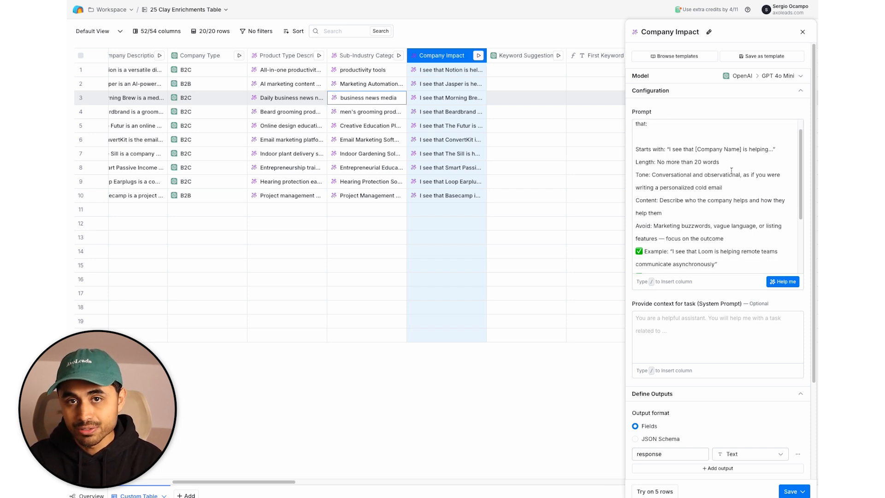
{"action": "left_click", "coordinate": [803, 32]}
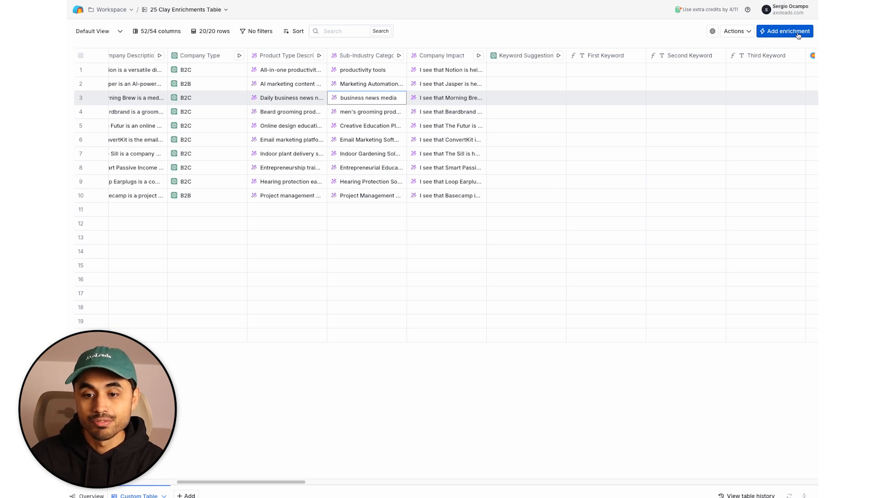
- Read Notion's Company Impact response and run the Company Impact enrichment for the remaining rows
{"action": "left_click", "coordinate": [423, 70]}
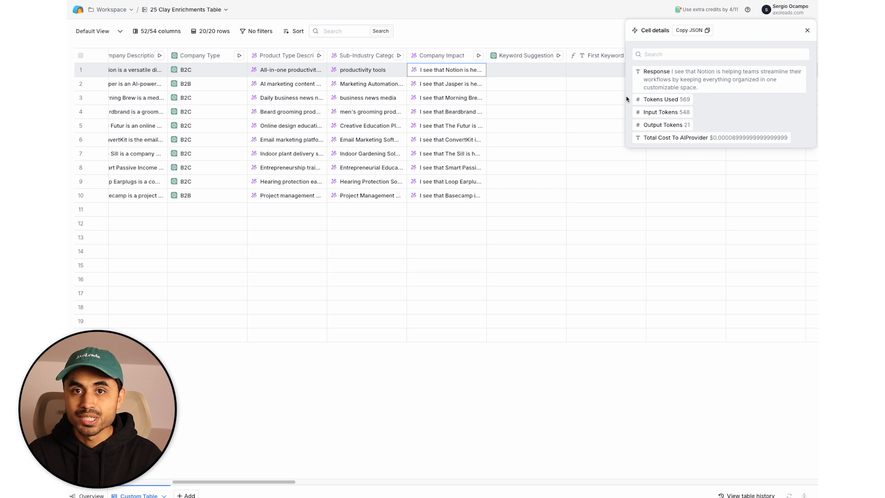
{"action": "mouse_move", "coordinate": [727, 113]}
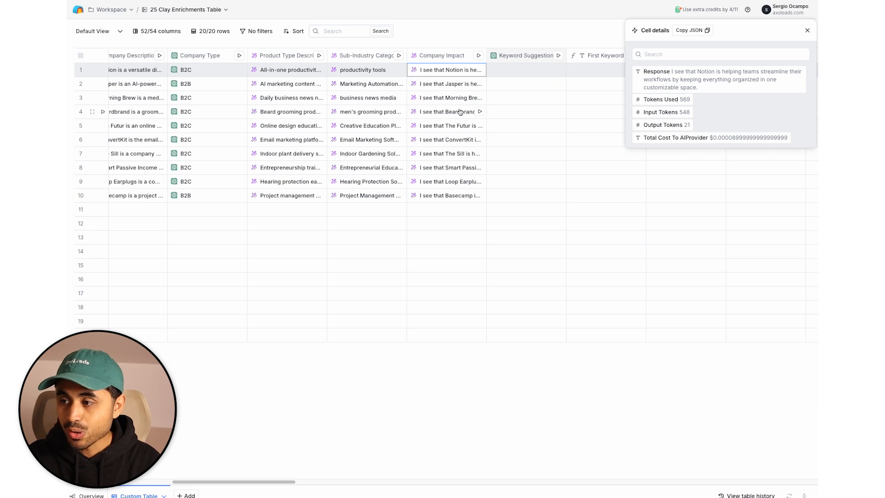
{"action": "mouse_move", "coordinate": [490, 56]}
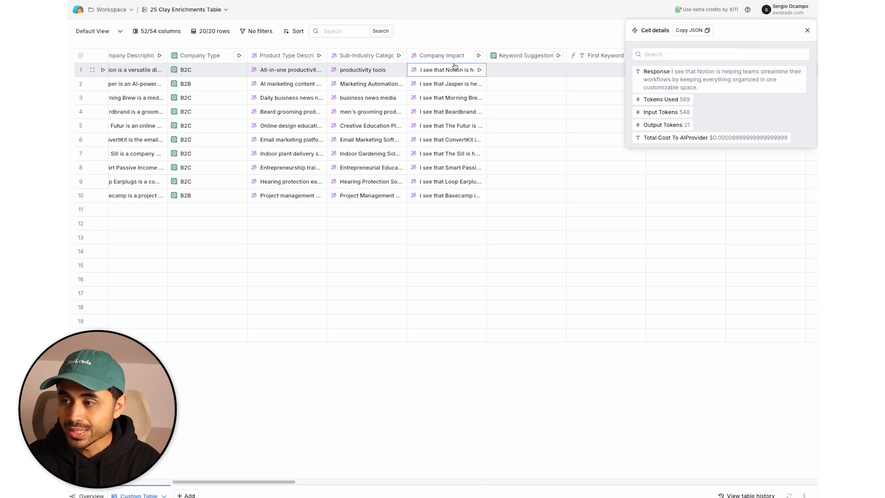
{"action": "left_click", "coordinate": [476, 210]}
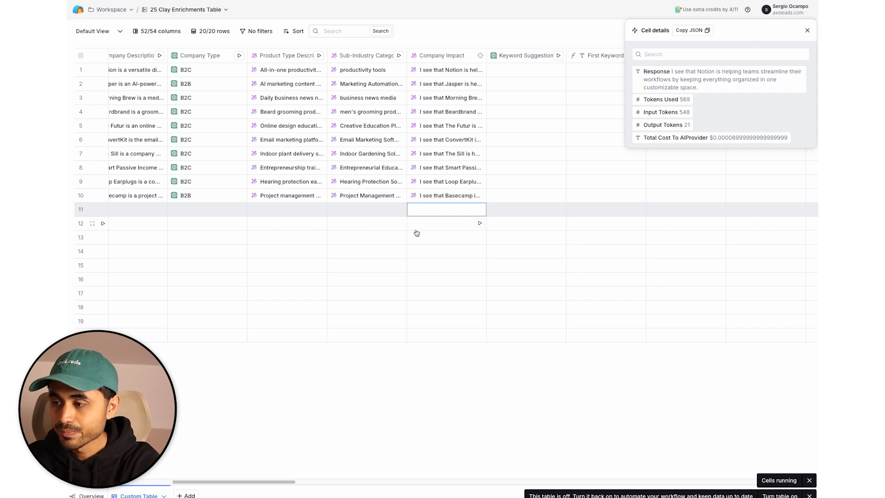
- Run the Company Description enrichment on all rows that haven't run or have errors
{"action": "scroll", "coordinate": [415, 233], "scroll_direction": "left", "scroll_amount": 10}
{"action": "scroll", "coordinate": [337, 225], "scroll_direction": "right", "scroll_amount": 6}
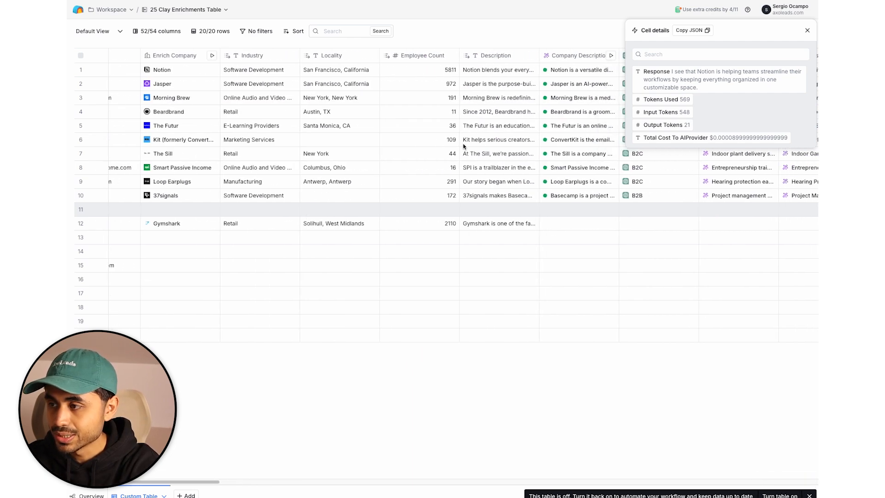
{"action": "left_click", "coordinate": [497, 56]}
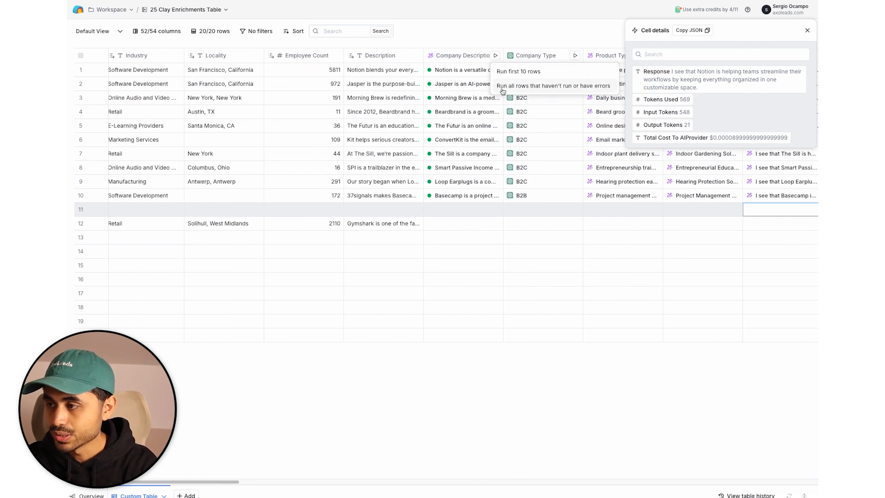
{"action": "left_click", "coordinate": [502, 87]}
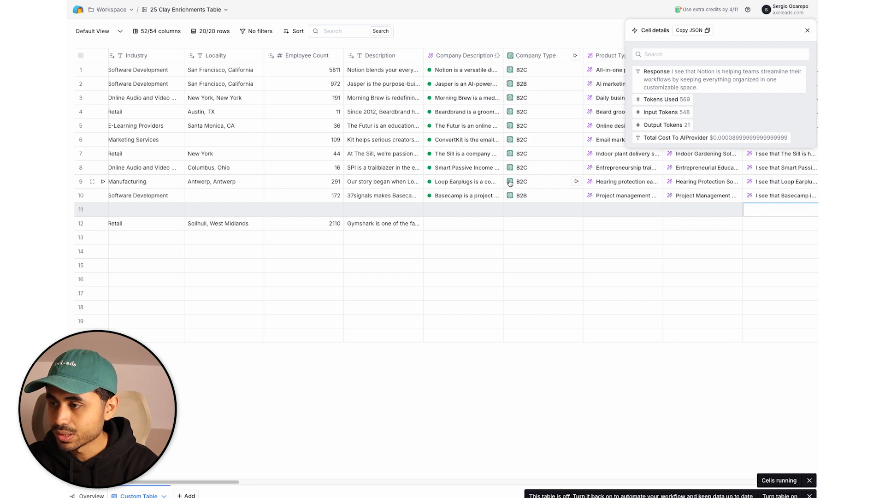
- Review the Keyword Suggestions column's prompt configuration and run that enrichment on the first 10 rows
{"action": "scroll", "coordinate": [529, 228], "scroll_direction": "right", "scroll_amount": 3}
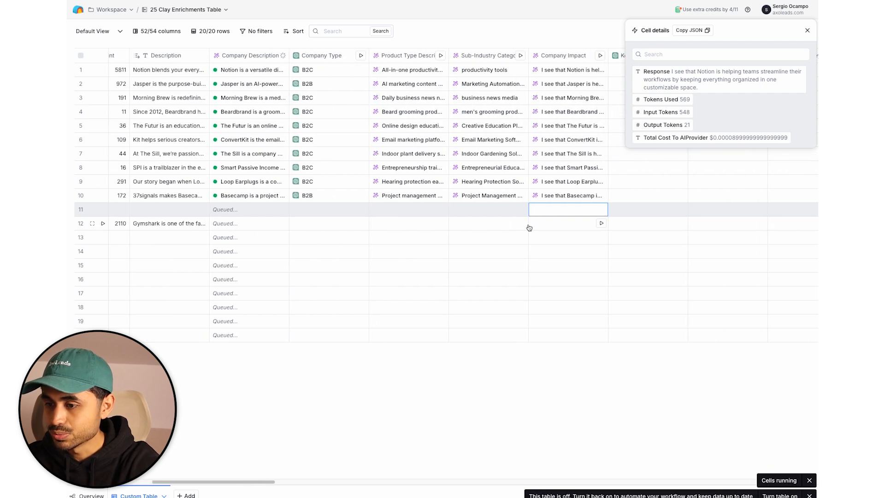
{"action": "scroll", "coordinate": [459, 230], "scroll_direction": "right", "scroll_amount": 6}
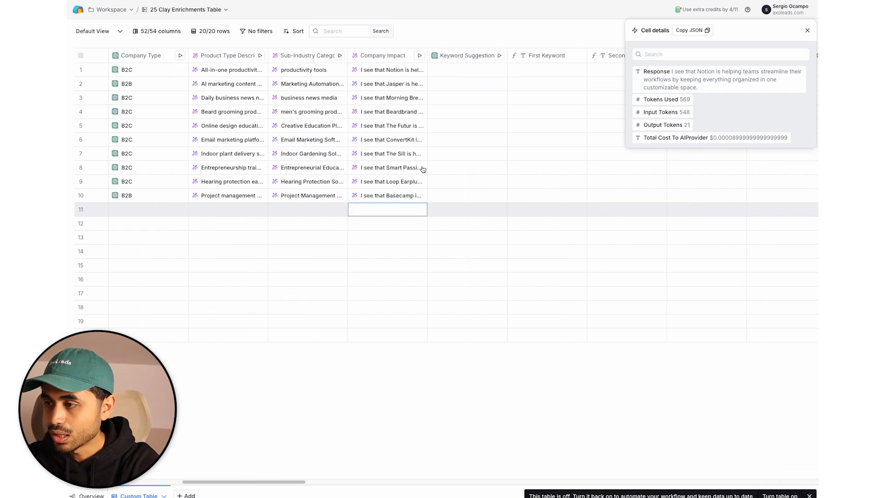
{"action": "left_click", "coordinate": [453, 56]}
{"action": "left_click", "coordinate": [453, 55]}
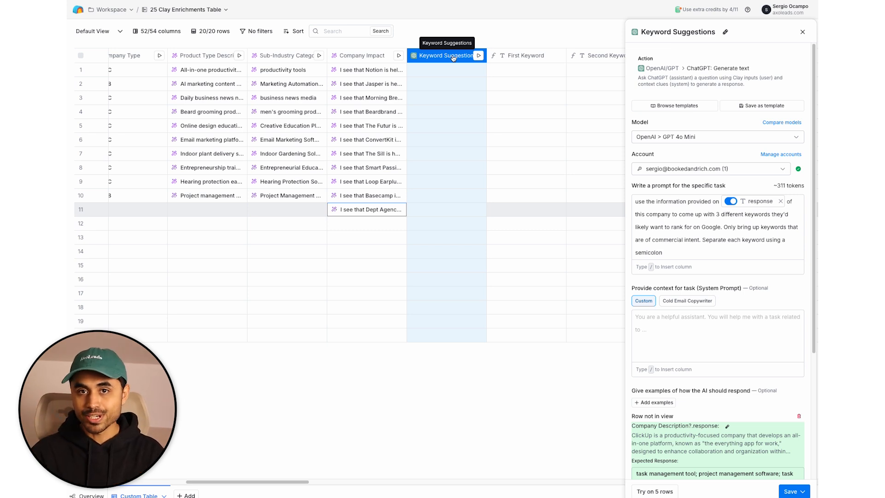
{"action": "left_click", "coordinate": [479, 55]}
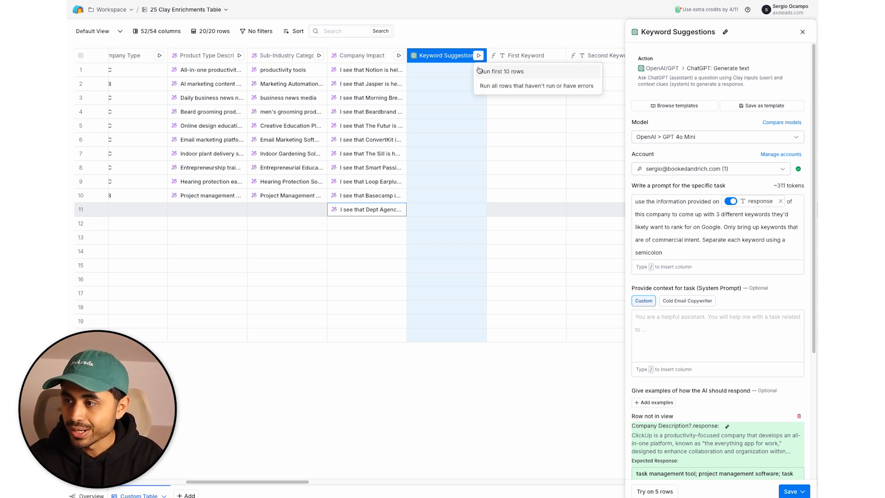
{"action": "left_click", "coordinate": [480, 71]}
{"action": "key", "text": "Escape"}
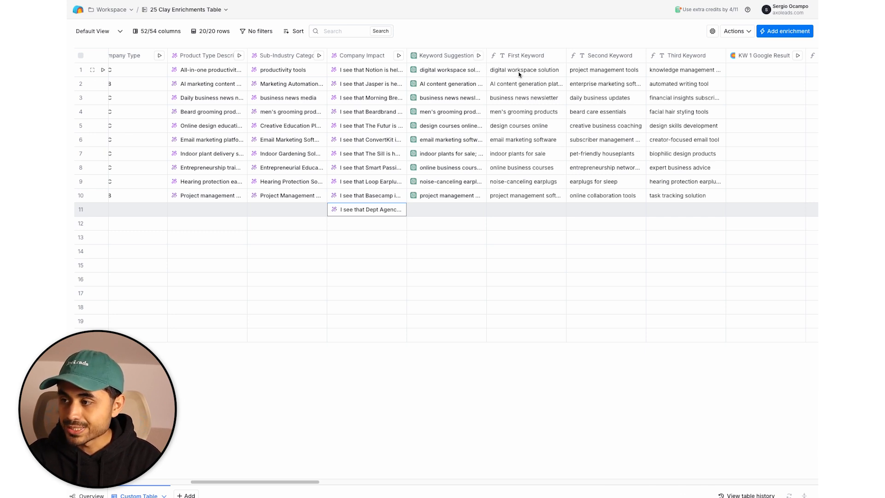
- Examine the First, Second and Third Keyword values, viewing the full text of Notion's Third Keyword cell
{"action": "double_click", "coordinate": [657, 74]}
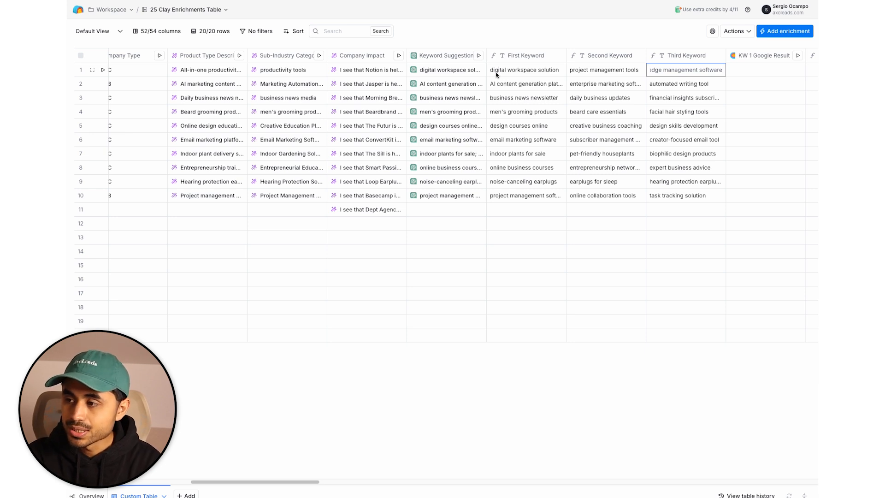
{"action": "scroll", "coordinate": [580, 121], "scroll_direction": "right", "scroll_amount": 3}
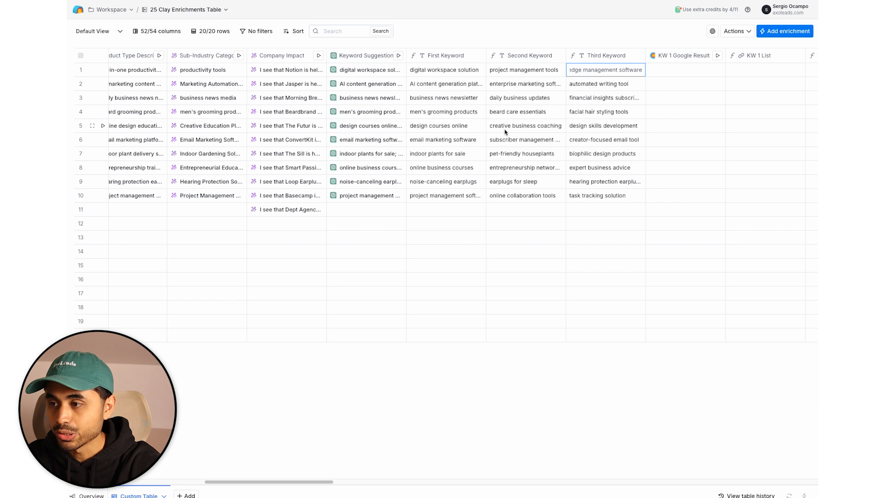
{"action": "scroll", "coordinate": [505, 132], "scroll_direction": "right", "scroll_amount": 1}
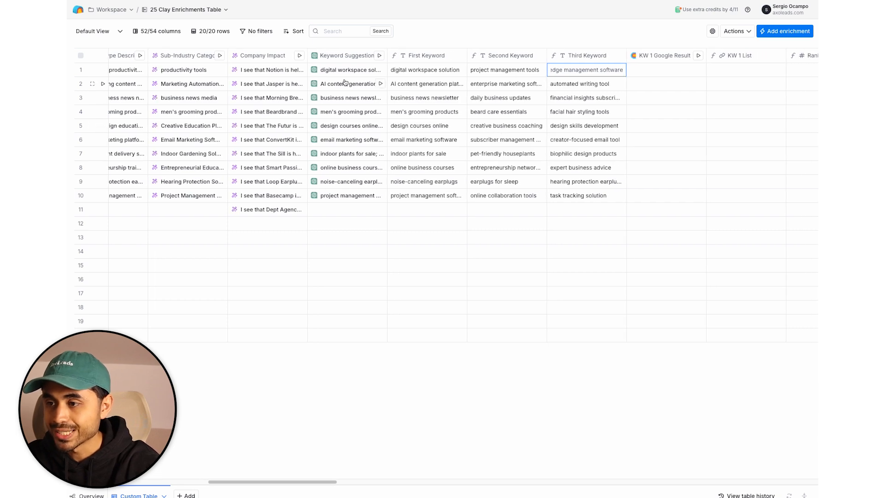
{"action": "scroll", "coordinate": [368, 91], "scroll_direction": "left", "scroll_amount": 1}
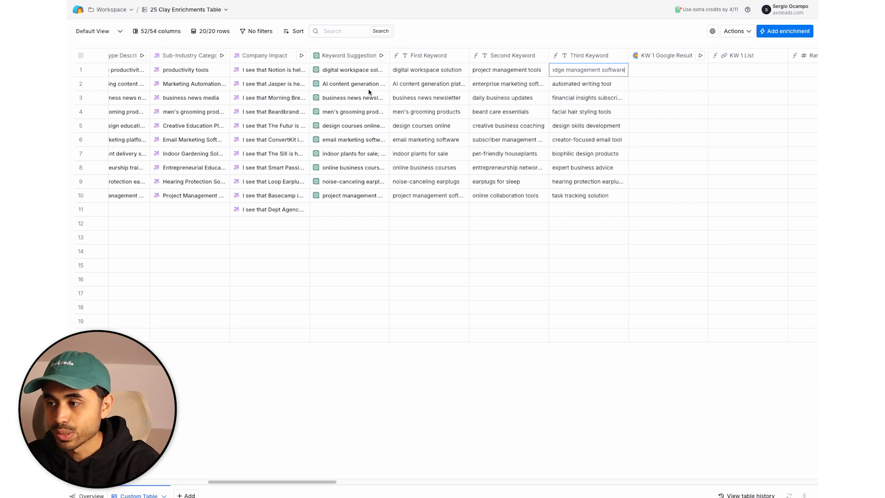
- Reopen the Keyword Suggestions configuration and read its prompt, noting the commercial intent requirement
{"action": "left_click", "coordinate": [341, 56]}
{"action": "left_click", "coordinate": [343, 86]}
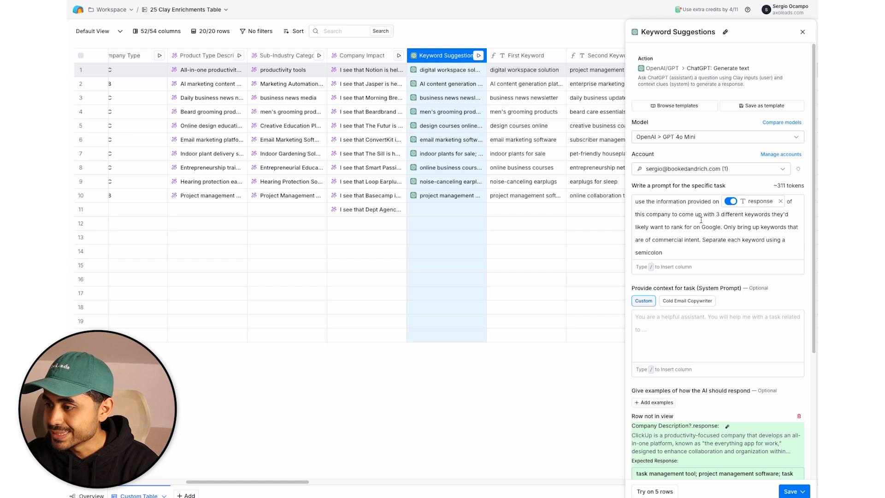
{"action": "double_click", "coordinate": [667, 240]}
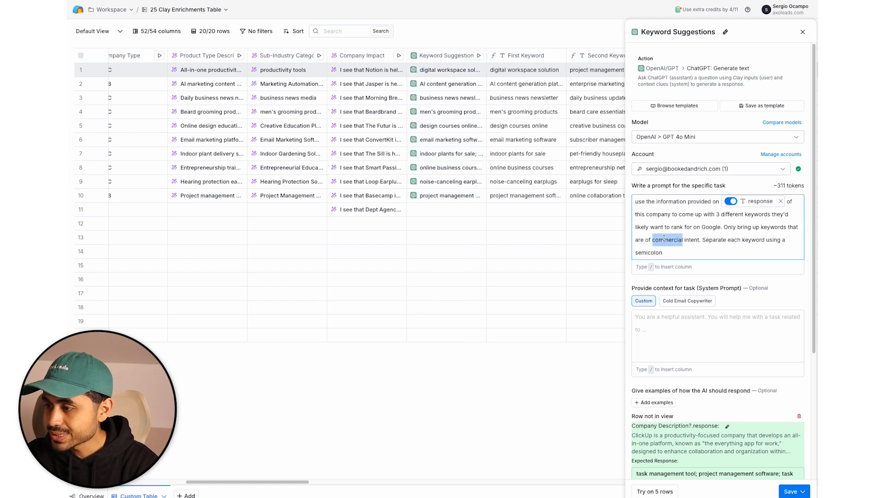
{"action": "left_click", "coordinate": [803, 32]}
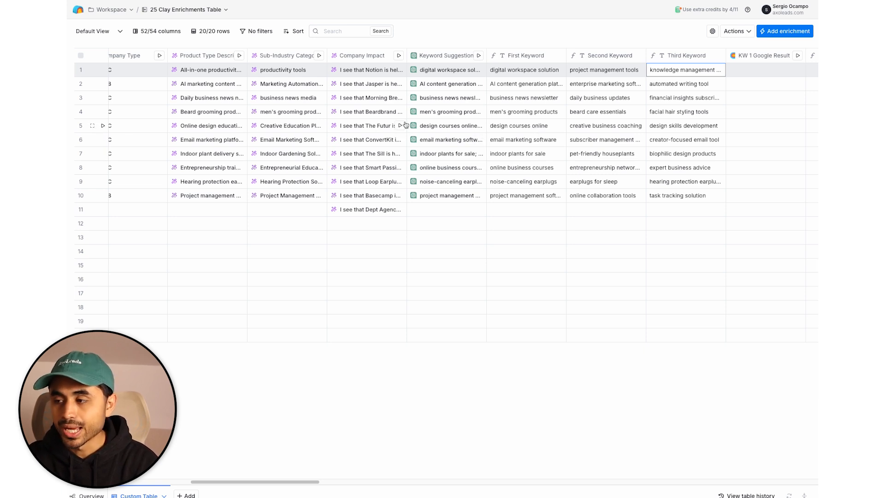
- Run the KW 1 Google Result enrichment on the first 10 rows
{"action": "scroll", "coordinate": [531, 136], "scroll_direction": "right", "scroll_amount": 5}
{"action": "scroll", "coordinate": [539, 131], "scroll_direction": "right", "scroll_amount": 4}
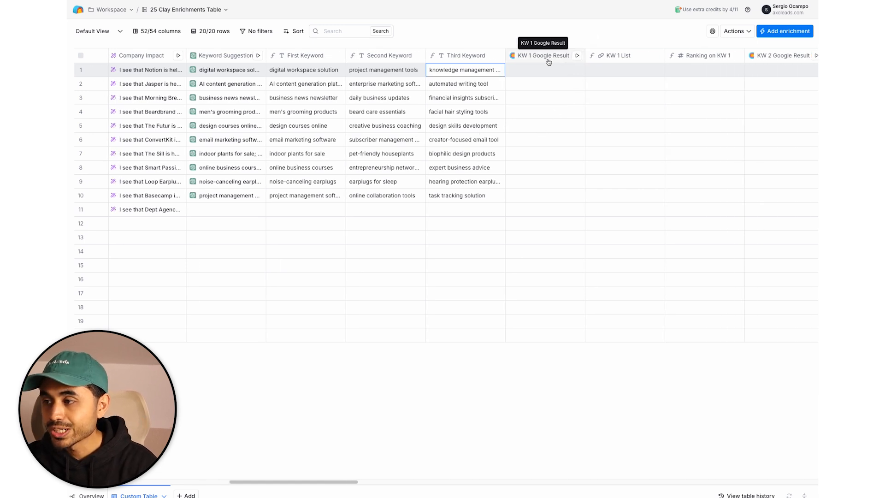
{"action": "scroll", "coordinate": [548, 62], "scroll_direction": "right", "scroll_amount": 2}
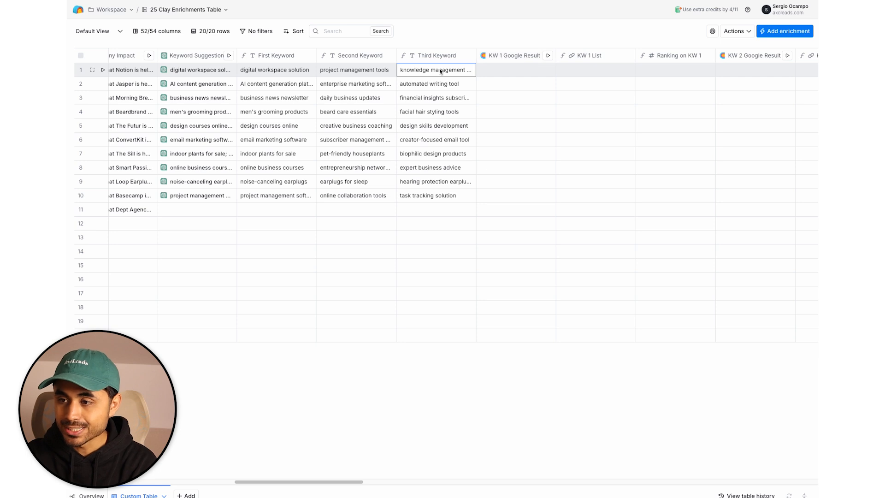
{"action": "left_click", "coordinate": [548, 56]}
{"action": "left_click", "coordinate": [552, 72]}
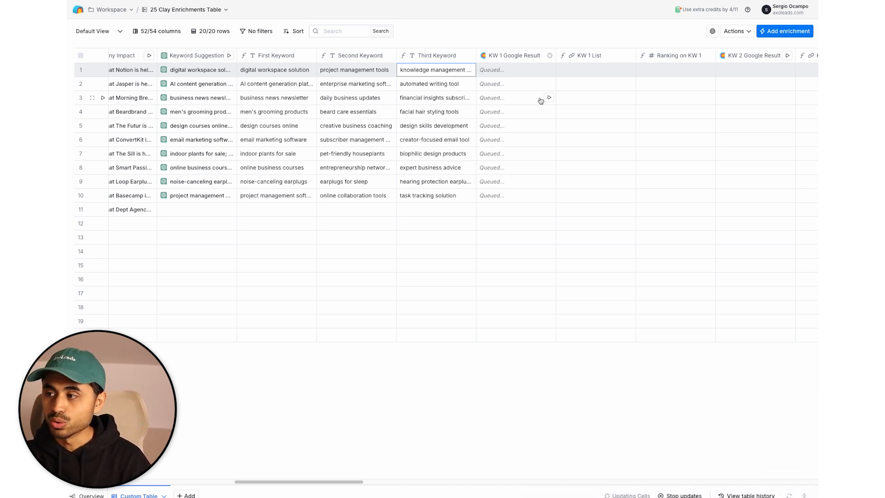
- Run the KW 2 Google Result and KW 3 Google Result enrichments on the first 10 rows
{"action": "scroll", "coordinate": [598, 78], "scroll_direction": "right", "scroll_amount": 5}
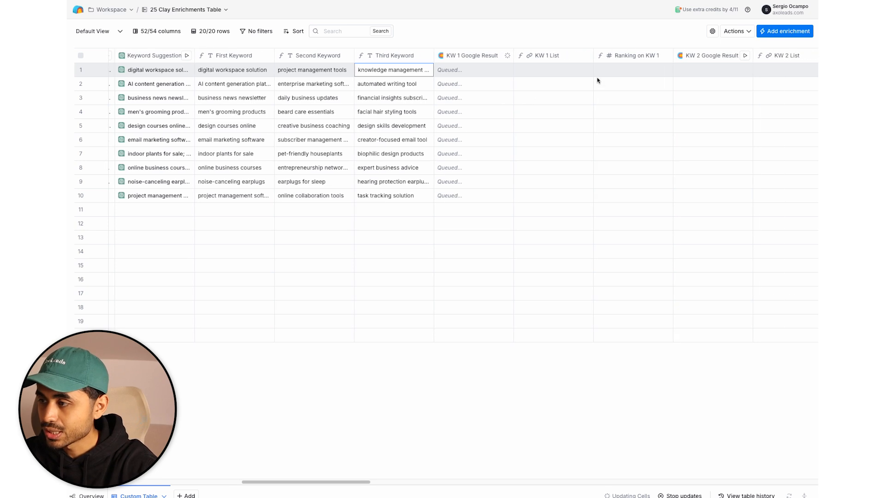
{"action": "scroll", "coordinate": [626, 69], "scroll_direction": "right", "scroll_amount": 1}
{"action": "left_click", "coordinate": [561, 55]}
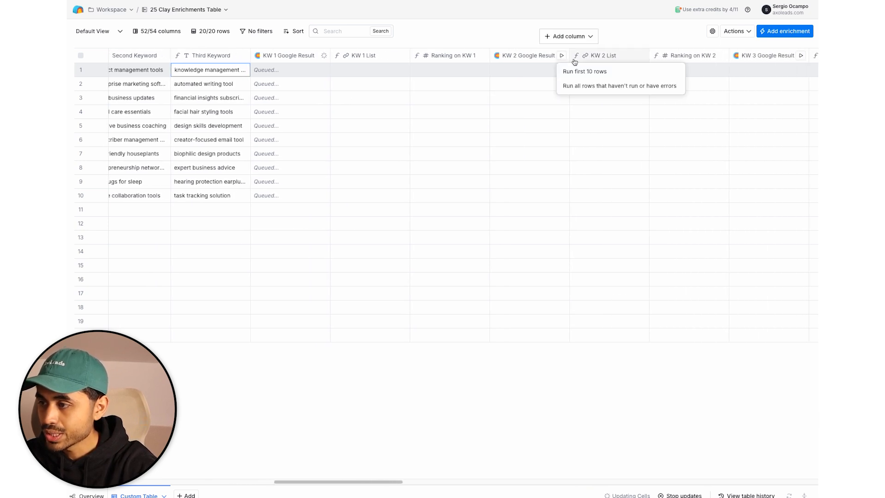
{"action": "left_click", "coordinate": [576, 71]}
{"action": "scroll", "coordinate": [590, 69], "scroll_direction": "right", "scroll_amount": 2}
{"action": "left_click", "coordinate": [723, 55]}
{"action": "left_click", "coordinate": [710, 70]}
{"action": "scroll", "coordinate": [538, 132], "scroll_direction": "left", "scroll_amount": 7}
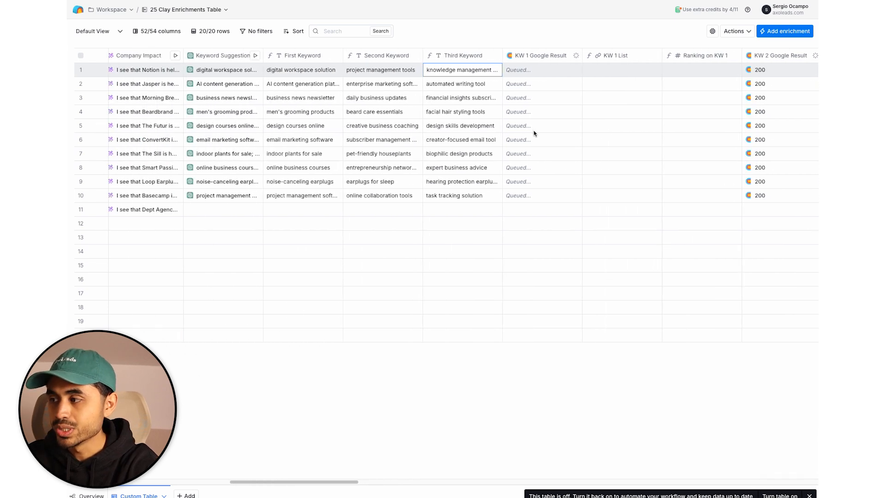
{"action": "scroll", "coordinate": [534, 134], "scroll_direction": "left", "scroll_amount": 1}
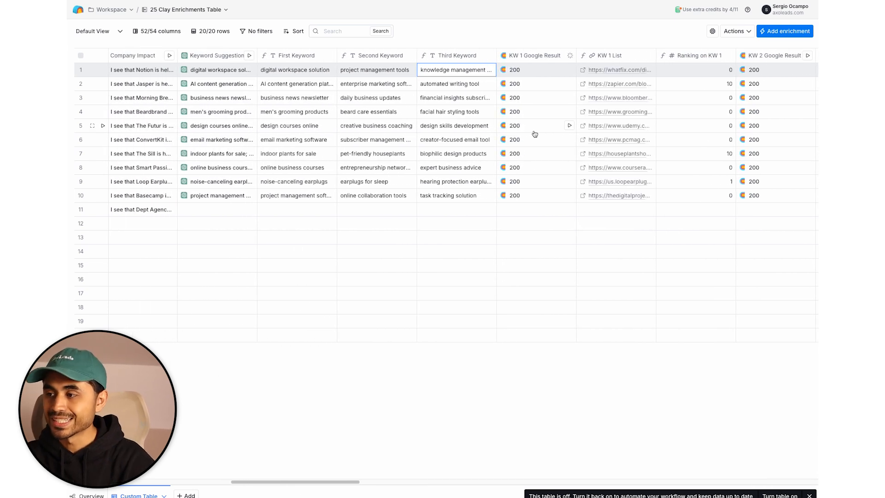
- Open the details of Notion's KW 1 Google Result cell and view its organic results list and search parameters
{"action": "left_click", "coordinate": [542, 72]}
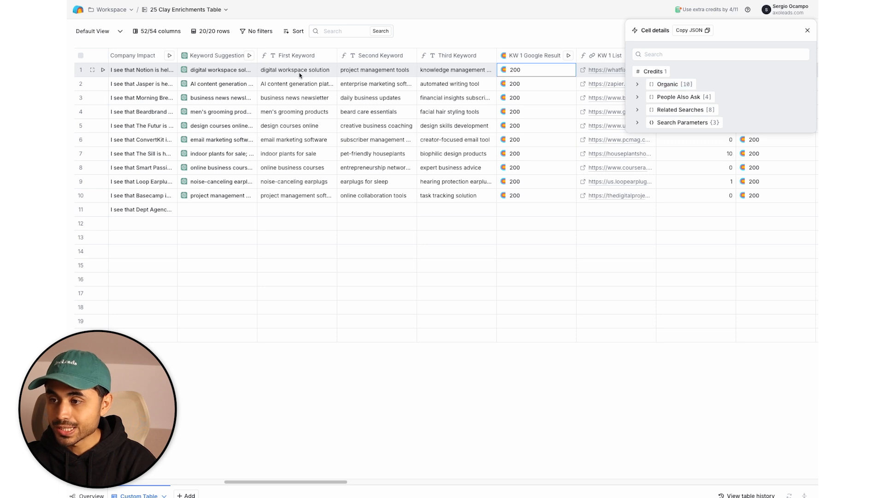
{"action": "left_click", "coordinate": [674, 86]}
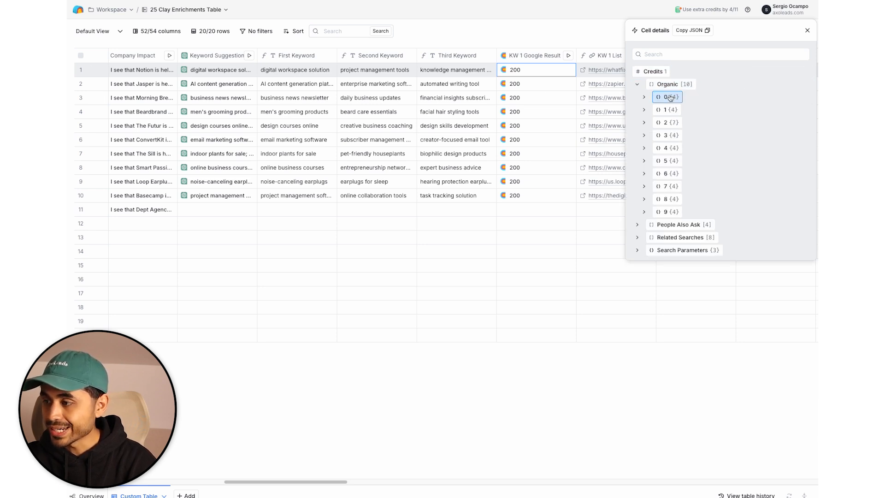
{"action": "left_click", "coordinate": [672, 86]}
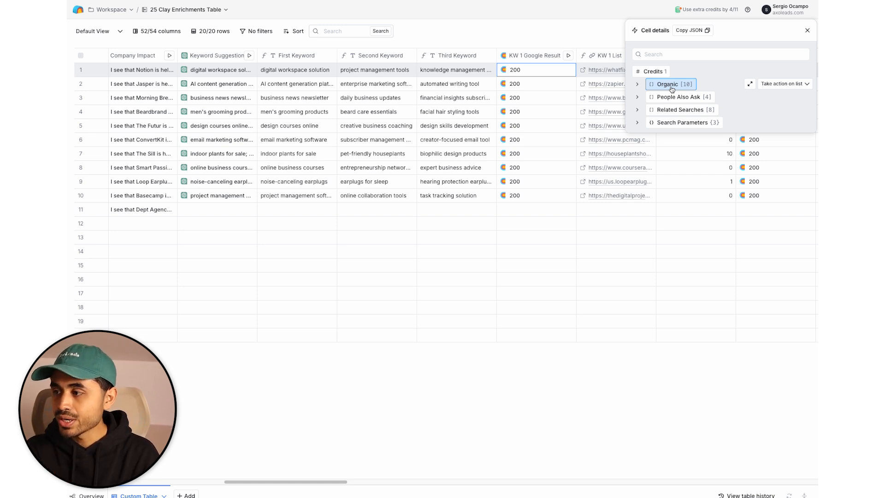
{"action": "left_click", "coordinate": [673, 122]}
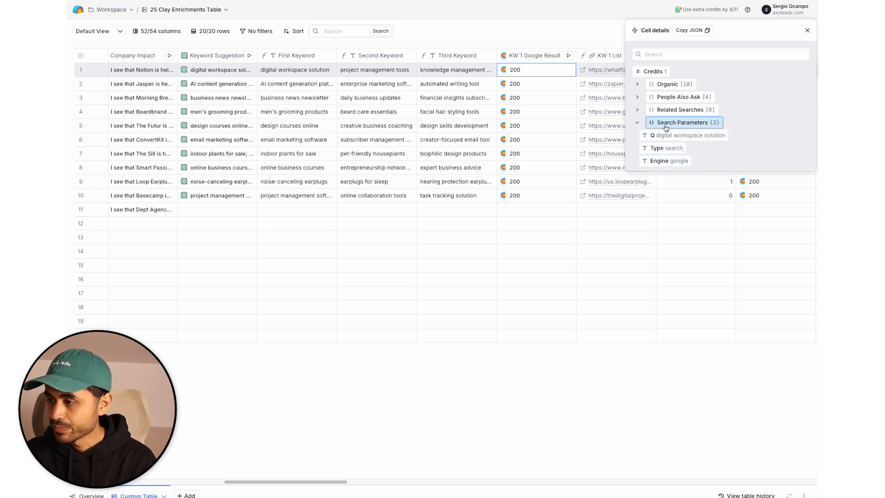
{"action": "left_click", "coordinate": [666, 123]}
- Inspect the organic results 0 to 9 in Notion's KW 1 Google Result one by one, checking each link, title and position
{"action": "left_click", "coordinate": [664, 85]}
{"action": "left_click", "coordinate": [659, 97]}
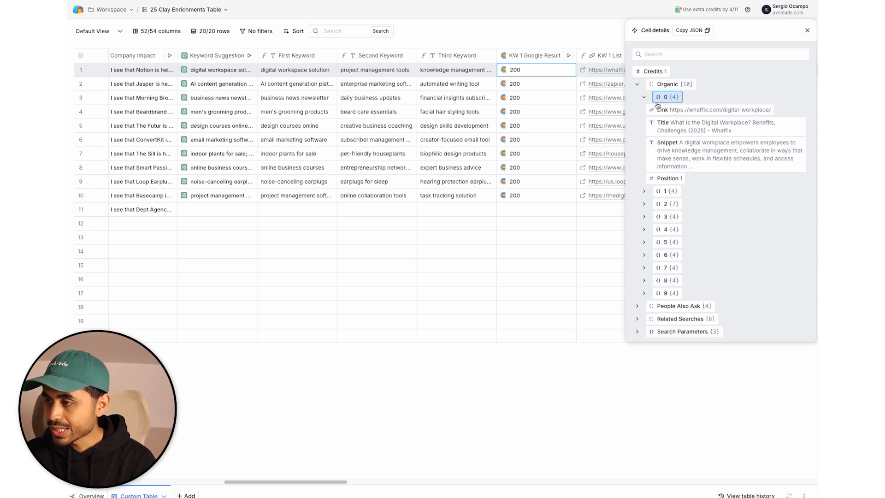
{"action": "mouse_move", "coordinate": [660, 110]}
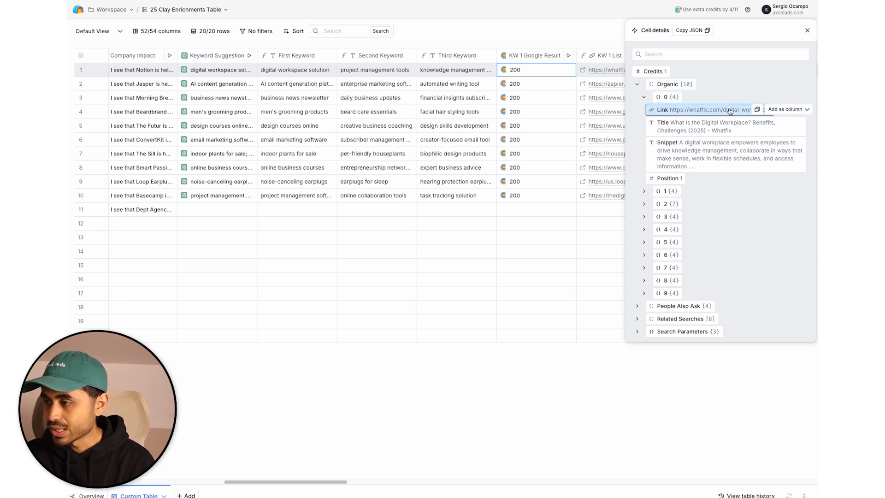
{"action": "left_click", "coordinate": [645, 97]}
{"action": "left_click", "coordinate": [645, 111]}
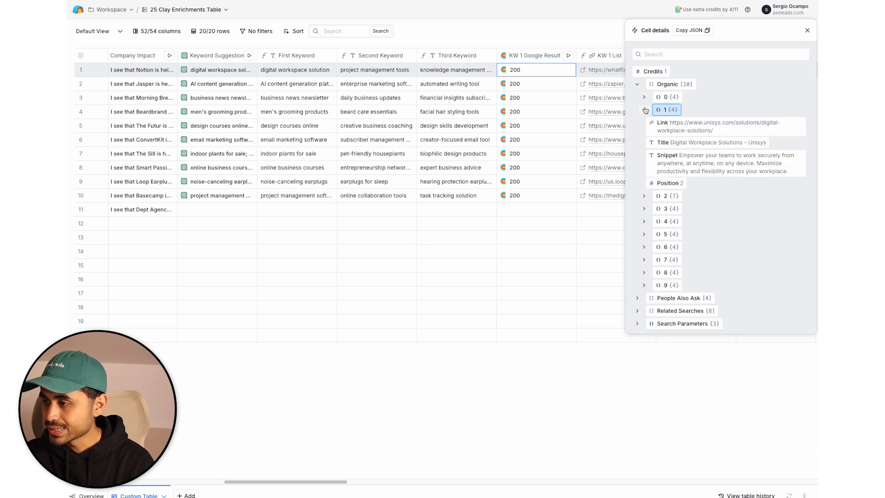
{"action": "left_click", "coordinate": [645, 110]}
{"action": "double_click", "coordinate": [645, 122]}
{"action": "left_click", "coordinate": [645, 135]}
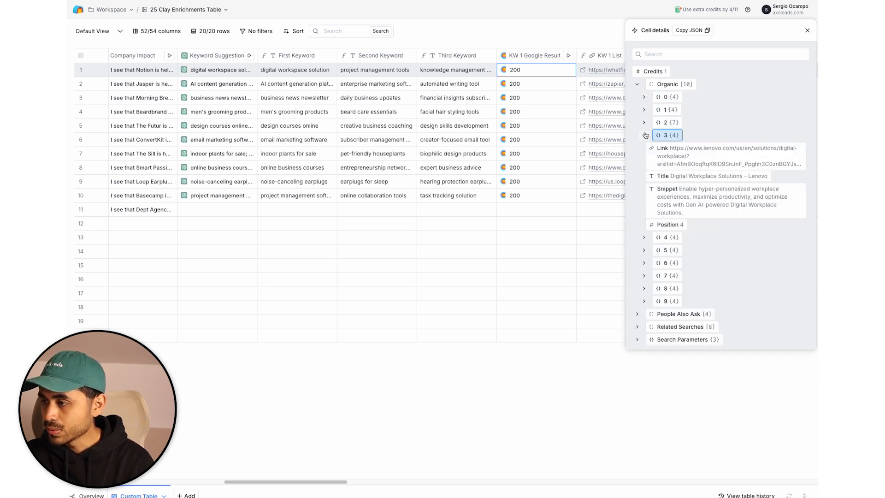
{"action": "left_click", "coordinate": [645, 135]}
{"action": "left_click", "coordinate": [645, 148]}
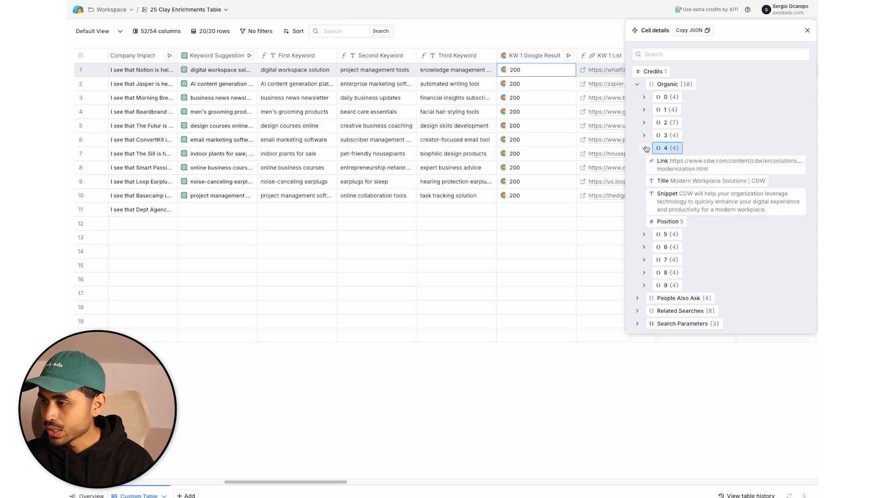
{"action": "left_click", "coordinate": [645, 148]}
{"action": "left_click", "coordinate": [645, 161]}
{"action": "left_click", "coordinate": [645, 161]}
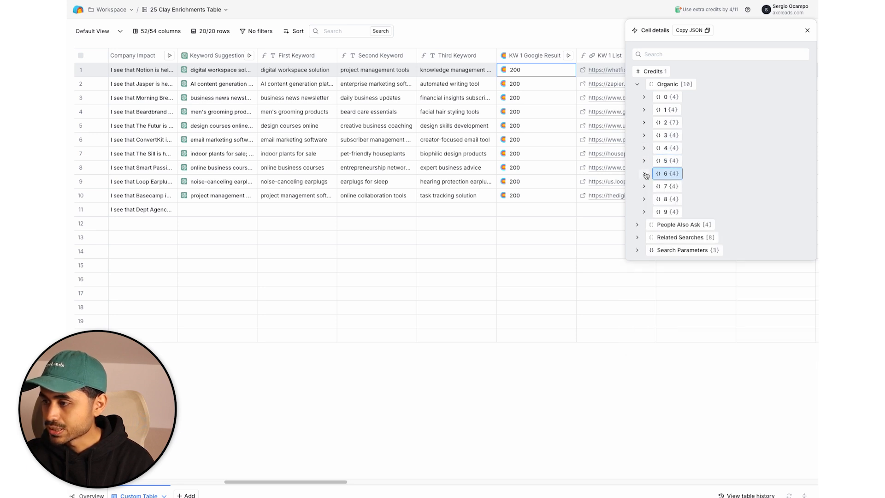
{"action": "left_click", "coordinate": [645, 173]}
{"action": "left_click", "coordinate": [646, 174]}
{"action": "left_click", "coordinate": [645, 187]}
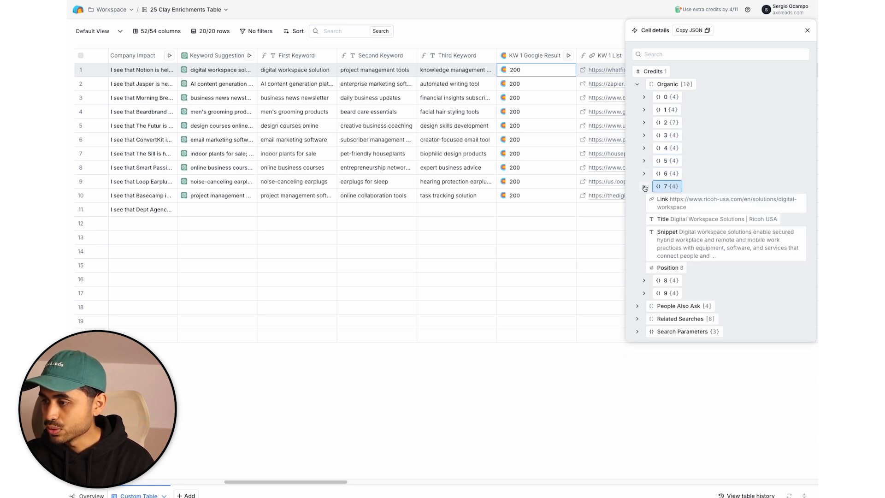
{"action": "left_click", "coordinate": [645, 186]}
{"action": "left_click", "coordinate": [645, 199]}
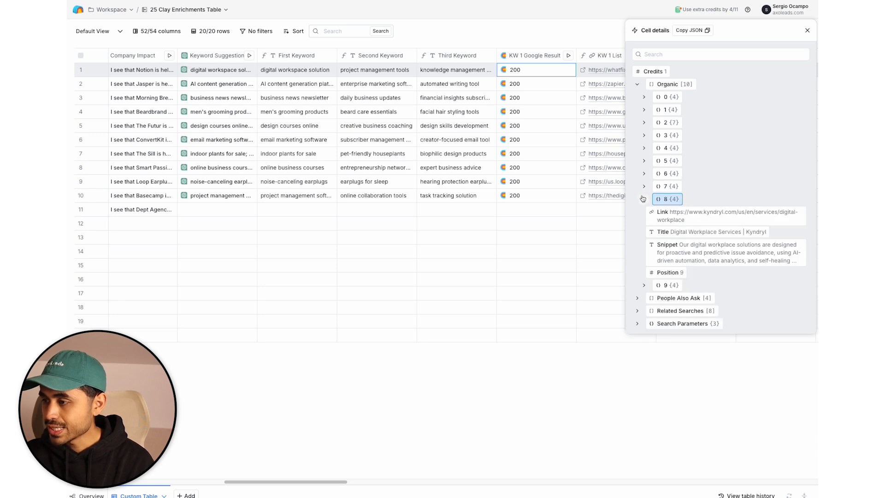
{"action": "left_click", "coordinate": [645, 199]}
{"action": "left_click", "coordinate": [645, 213]}
{"action": "left_click", "coordinate": [645, 212]}
{"action": "left_click", "coordinate": [807, 31]}
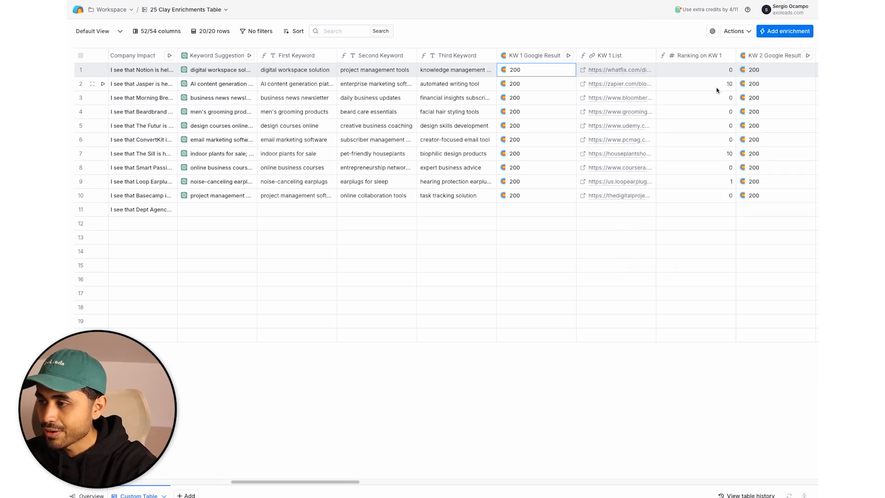
- View the full list of links in Notion's KW 1 List cell
{"action": "scroll", "coordinate": [593, 75], "scroll_direction": "right", "scroll_amount": 2}
{"action": "left_click", "coordinate": [594, 74]}
{"action": "scroll", "coordinate": [596, 106], "scroll_direction": "down", "scroll_amount": 2}
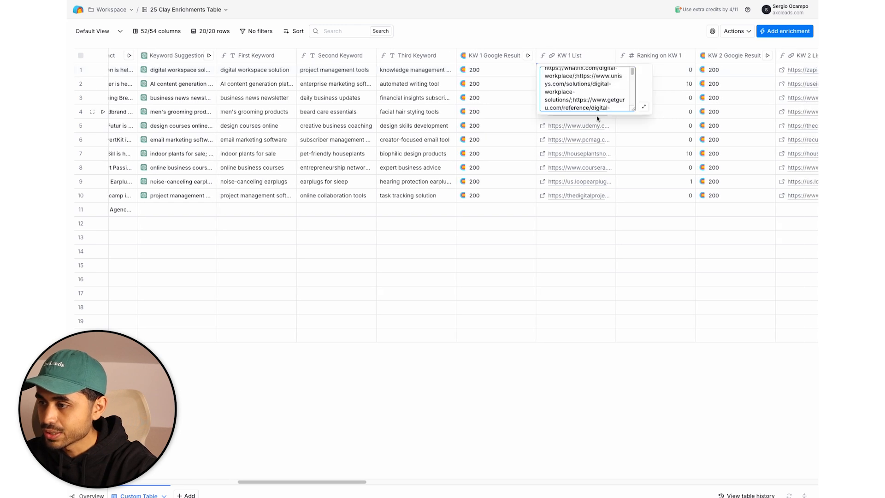
- Look at the cell details of the KW 1 Google Result for Loop Earplugs, closing them again
{"action": "scroll", "coordinate": [666, 102], "scroll_direction": "right", "scroll_amount": 1}
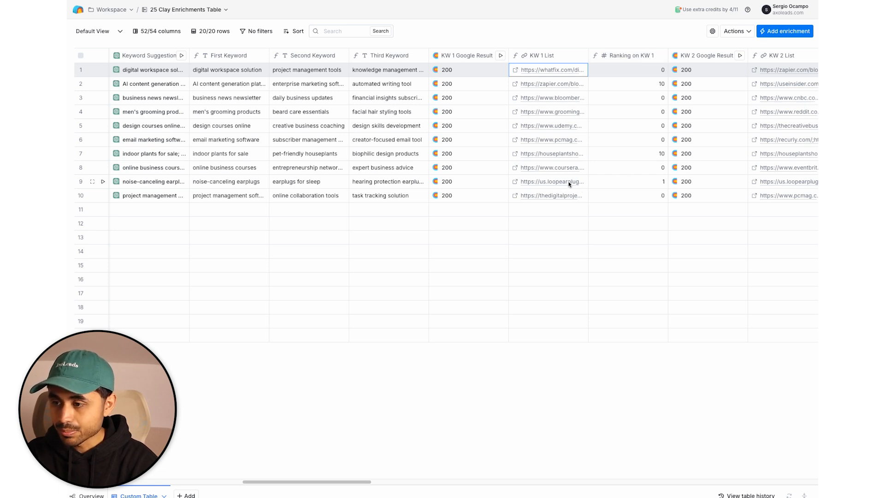
{"action": "left_click", "coordinate": [471, 183]}
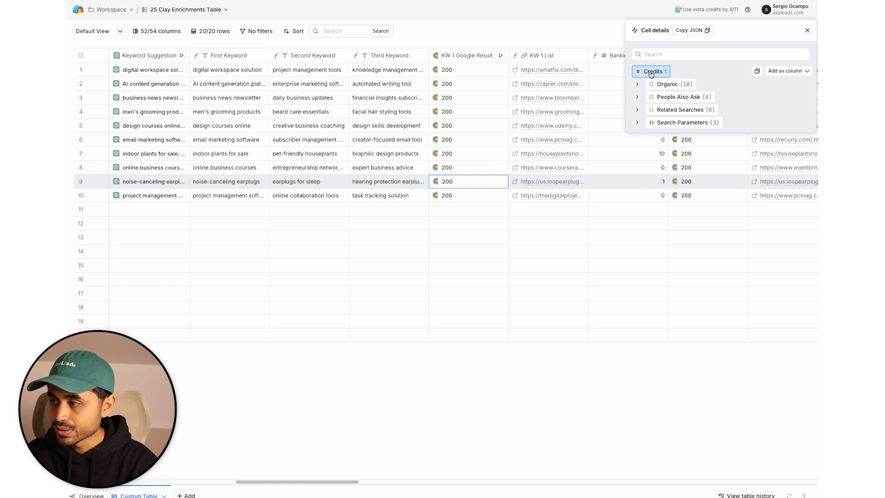
{"action": "left_click", "coordinate": [807, 30]}
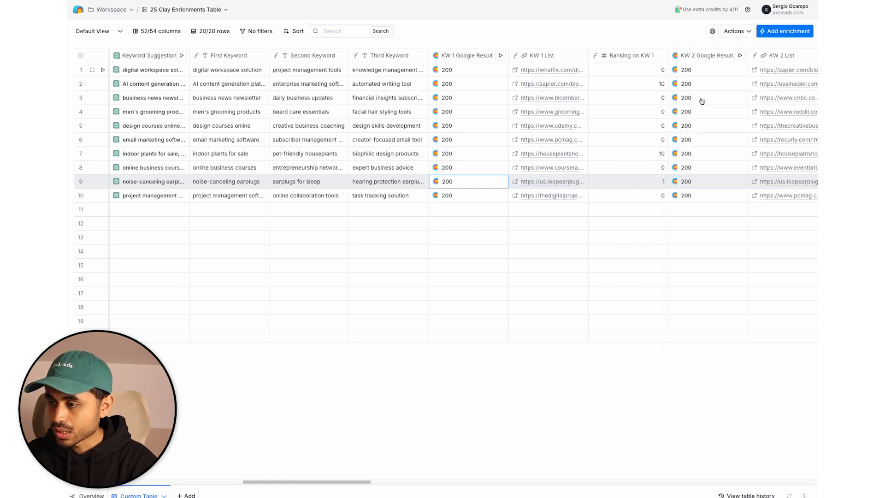
- Examine the Loop Earplugs row from its company name to its keywords and its rankings on KW 1, KW 2 and KW 3
{"action": "scroll", "coordinate": [478, 186], "scroll_direction": "left", "scroll_amount": 10}
{"action": "scroll", "coordinate": [478, 186], "scroll_direction": "left", "scroll_amount": 5}
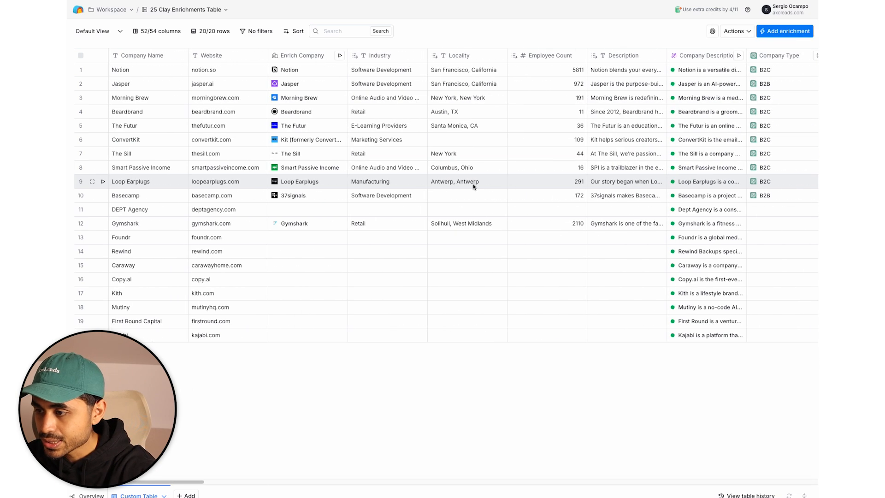
{"action": "scroll", "coordinate": [325, 187], "scroll_direction": "right", "scroll_amount": 2}
{"action": "scroll", "coordinate": [330, 186], "scroll_direction": "right", "scroll_amount": 15}
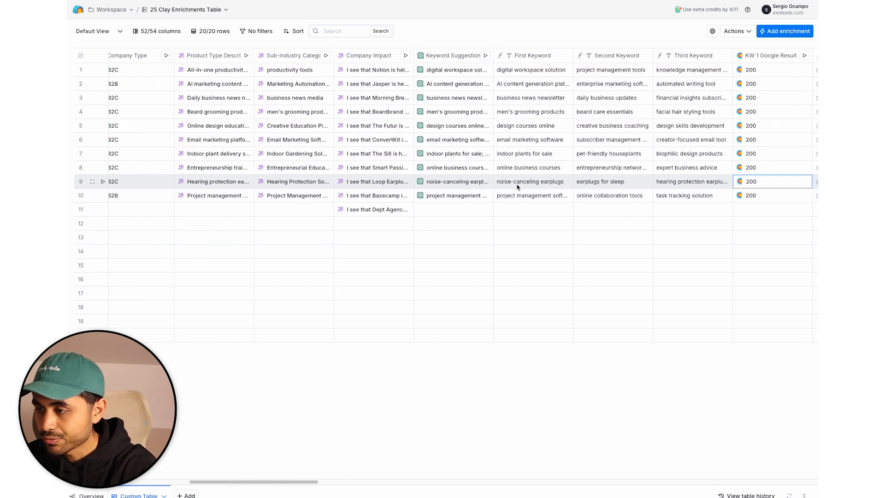
{"action": "scroll", "coordinate": [535, 186], "scroll_direction": "right", "scroll_amount": 3}
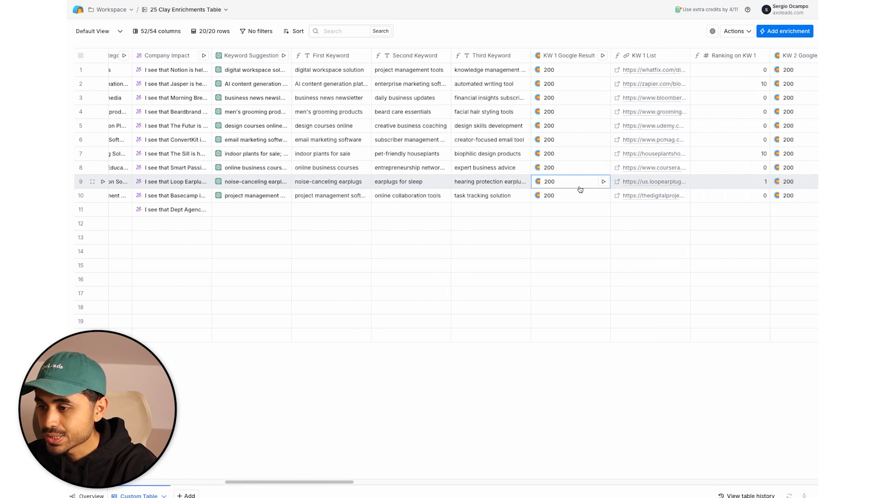
{"action": "scroll", "coordinate": [580, 189], "scroll_direction": "right", "scroll_amount": 13}
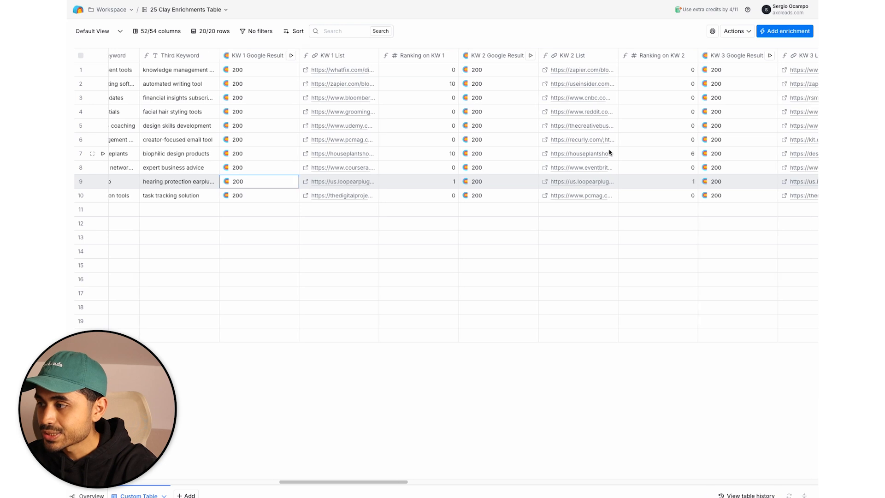
{"action": "scroll", "coordinate": [609, 152], "scroll_direction": "left", "scroll_amount": 3}
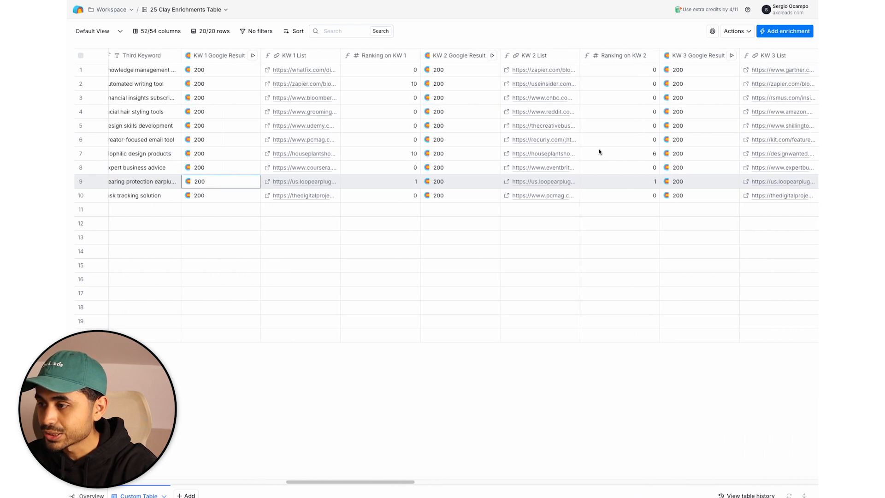
{"action": "scroll", "coordinate": [571, 140], "scroll_direction": "right", "scroll_amount": 1}
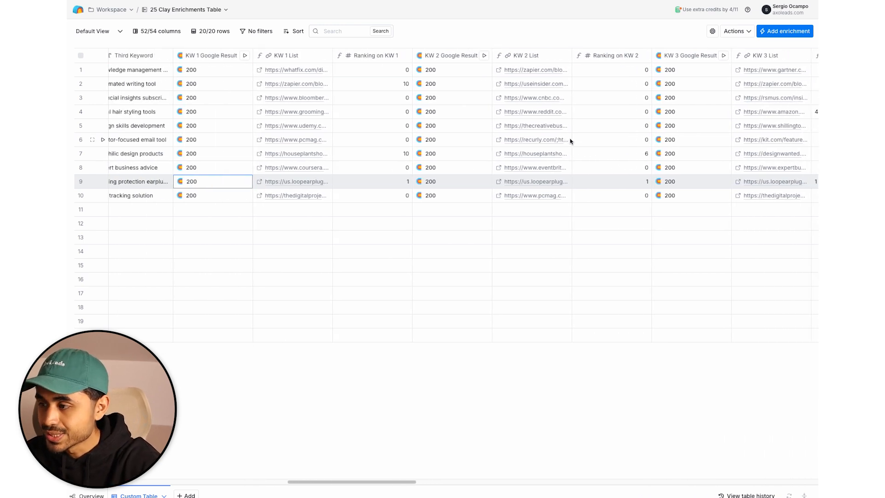
{"action": "scroll", "coordinate": [554, 152], "scroll_direction": "left", "scroll_amount": 2}
{"action": "scroll", "coordinate": [505, 173], "scroll_direction": "right", "scroll_amount": 3}
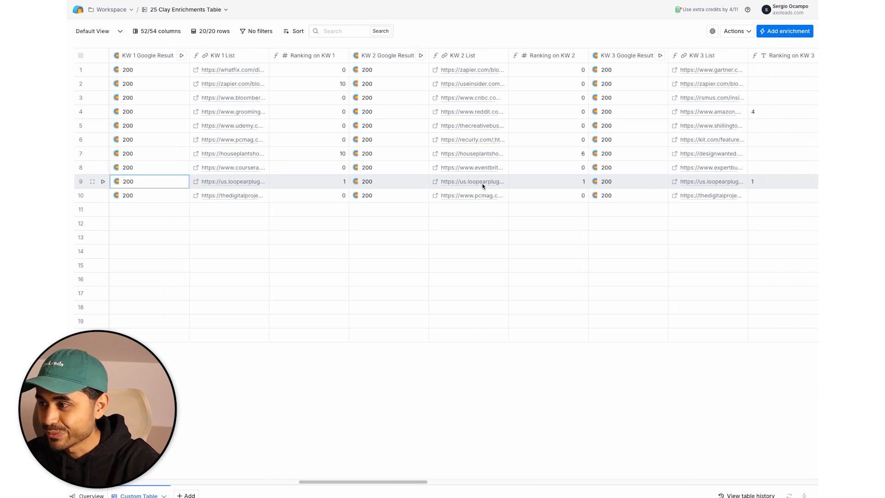
- Check Beardbrand's Ranking on KW 1 and KW 1 List values against its first keyword and company impact sentence
{"action": "scroll", "coordinate": [484, 161], "scroll_direction": "left", "scroll_amount": 1}
{"action": "scroll", "coordinate": [636, 110], "scroll_direction": "left", "scroll_amount": 4}
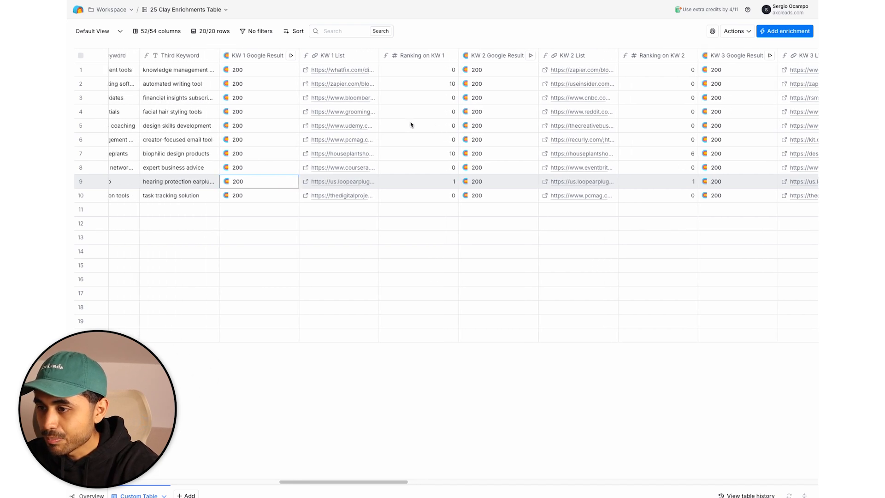
{"action": "left_click", "coordinate": [411, 114]}
{"action": "scroll", "coordinate": [413, 113], "scroll_direction": "left", "scroll_amount": 7}
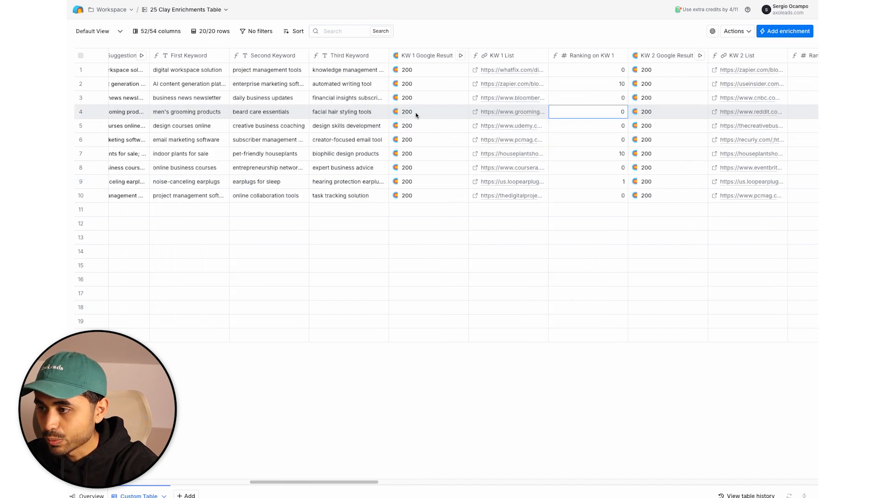
{"action": "left_click", "coordinate": [520, 112]}
{"action": "scroll", "coordinate": [415, 115], "scroll_direction": "left", "scroll_amount": 13}
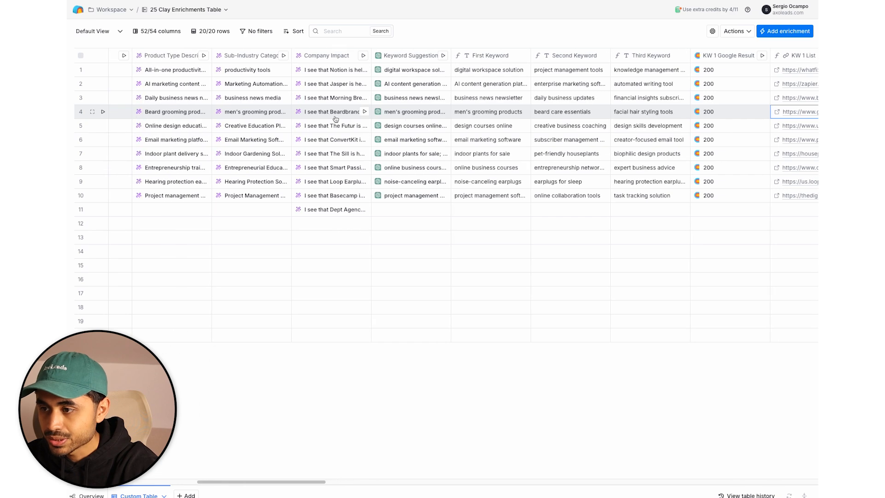
{"action": "scroll", "coordinate": [386, 116], "scroll_direction": "right", "scroll_amount": 4}
{"action": "scroll", "coordinate": [386, 116], "scroll_direction": "right", "scroll_amount": 9}
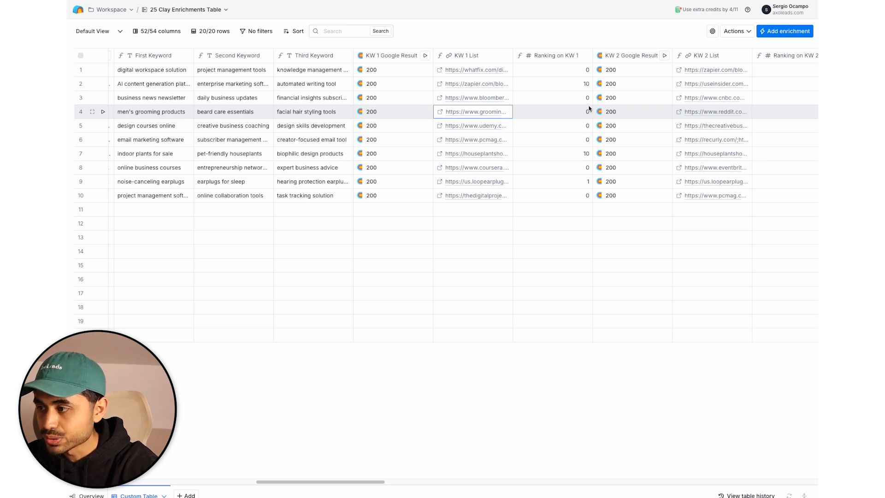
- Compare Beardbrand's three keywords with its rankings and result lists on KW 1, KW 2 and KW 3
{"action": "scroll", "coordinate": [555, 109], "scroll_direction": "right", "scroll_amount": 4}
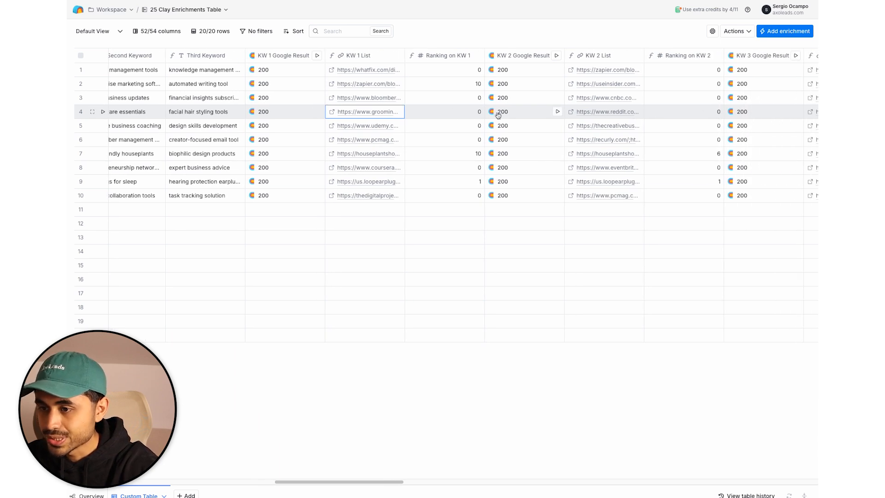
{"action": "scroll", "coordinate": [503, 112], "scroll_direction": "left", "scroll_amount": 4}
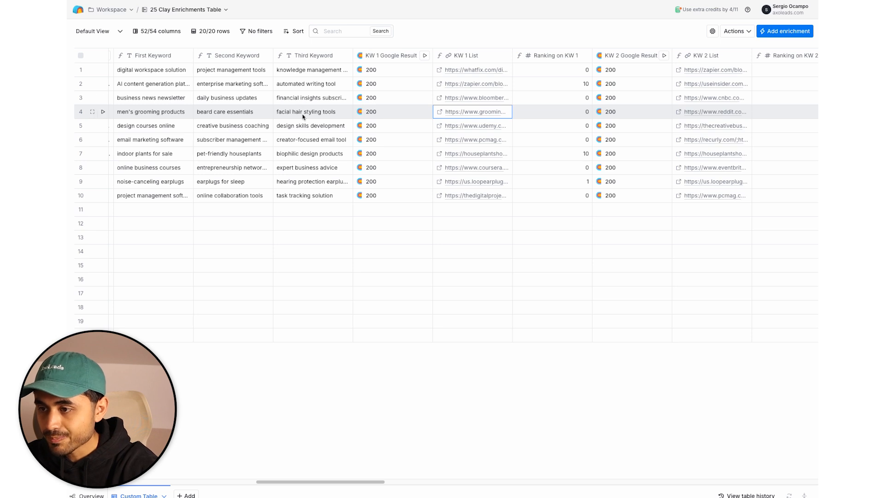
{"action": "scroll", "coordinate": [299, 116], "scroll_direction": "right", "scroll_amount": 11}
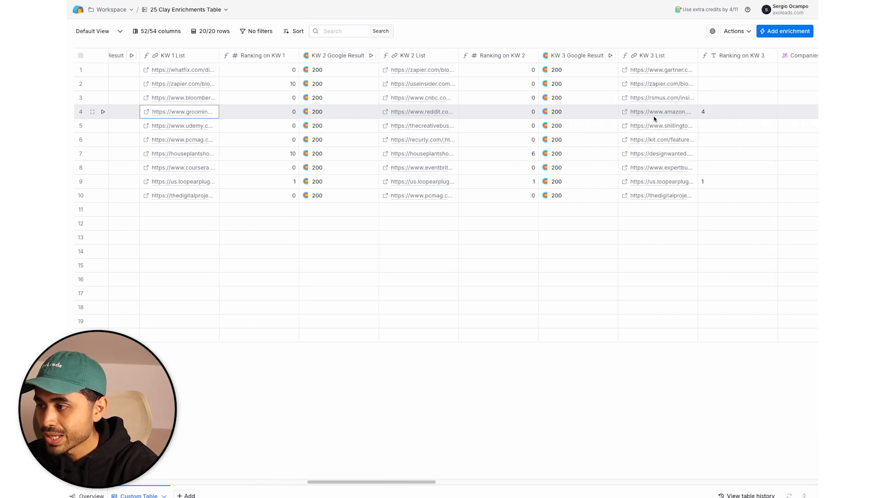
{"action": "scroll", "coordinate": [682, 120], "scroll_direction": "left", "scroll_amount": 1}
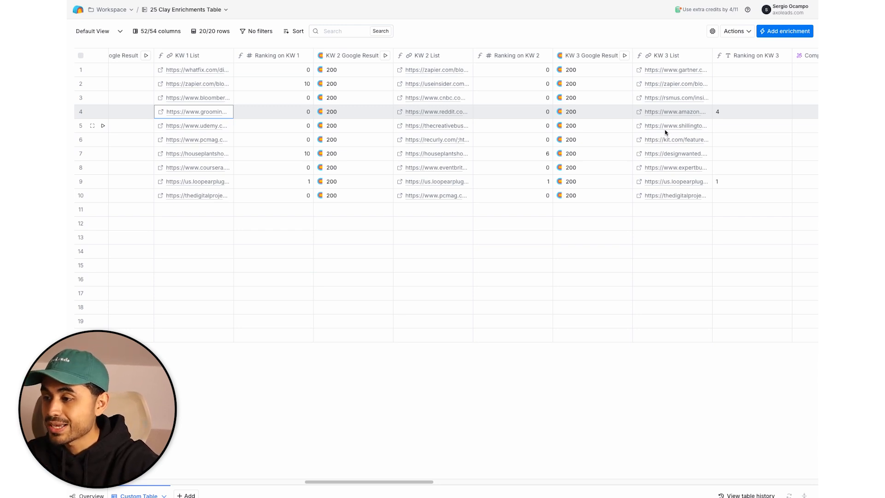
{"action": "scroll", "coordinate": [665, 133], "scroll_direction": "left", "scroll_amount": 8}
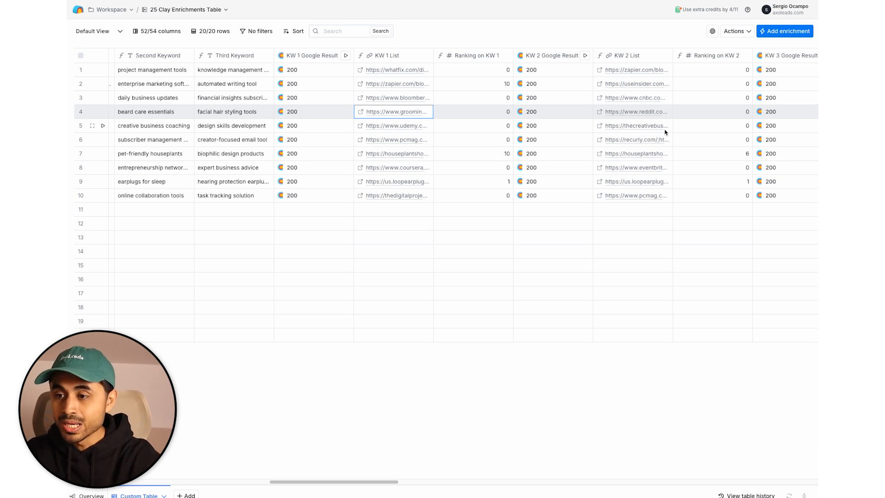
{"action": "scroll", "coordinate": [665, 132], "scroll_direction": "left", "scroll_amount": 5}
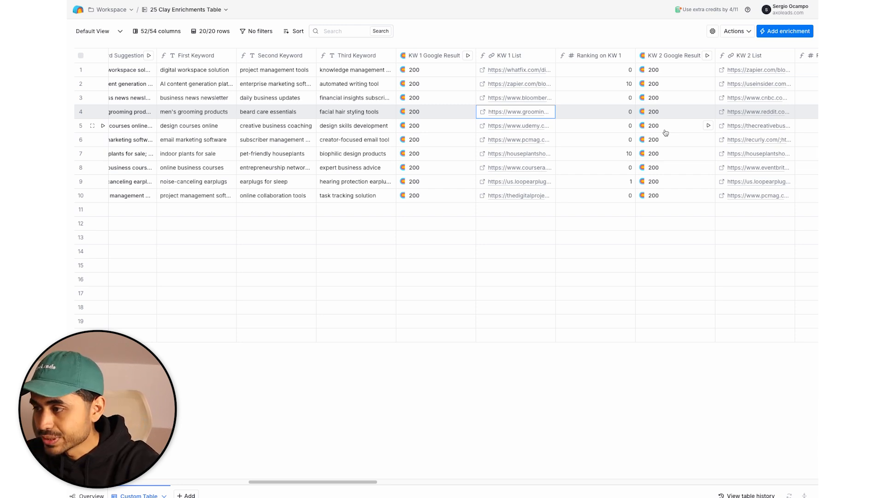
{"action": "scroll", "coordinate": [665, 133], "scroll_direction": "right", "scroll_amount": 5}
{"action": "scroll", "coordinate": [665, 133], "scroll_direction": "left", "scroll_amount": 3}
{"action": "scroll", "coordinate": [655, 129], "scroll_direction": "right", "scroll_amount": 6}
{"action": "scroll", "coordinate": [640, 124], "scroll_direction": "right", "scroll_amount": 8}
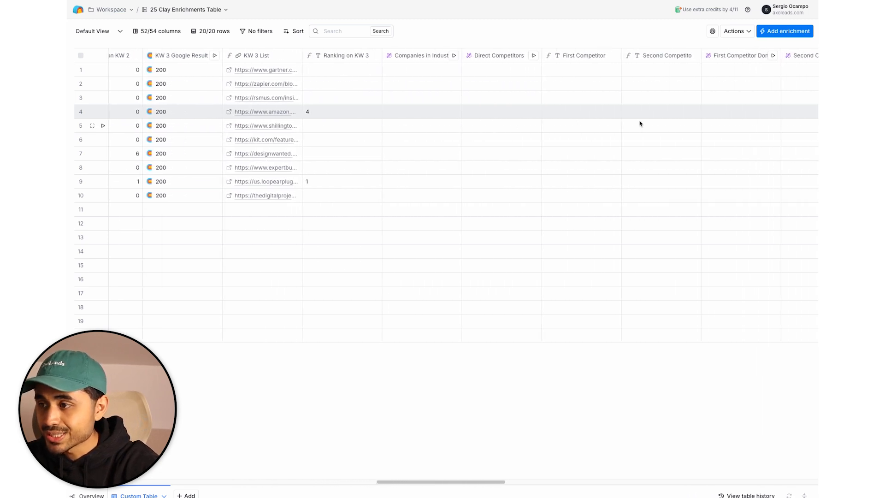
- Run the Companies in Industry enrichment on the first 10 rows
{"action": "scroll", "coordinate": [640, 123], "scroll_direction": "left", "scroll_amount": 3}
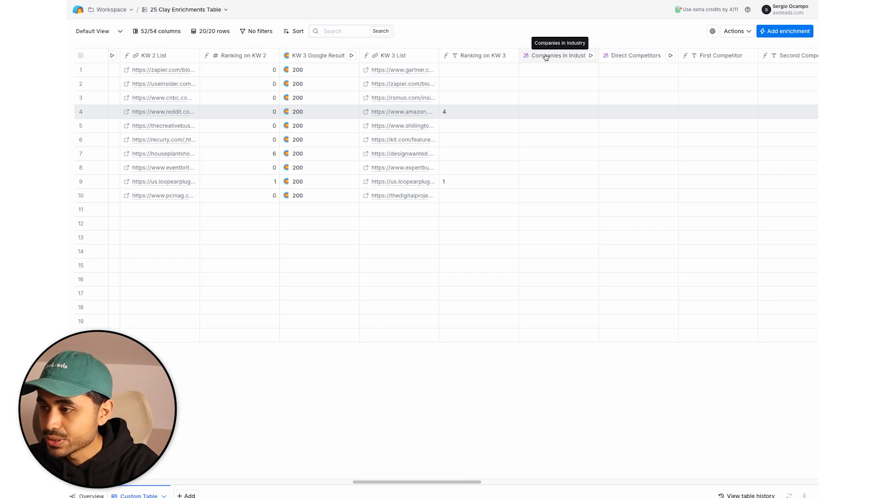
{"action": "scroll", "coordinate": [544, 58], "scroll_direction": "right", "scroll_amount": 1}
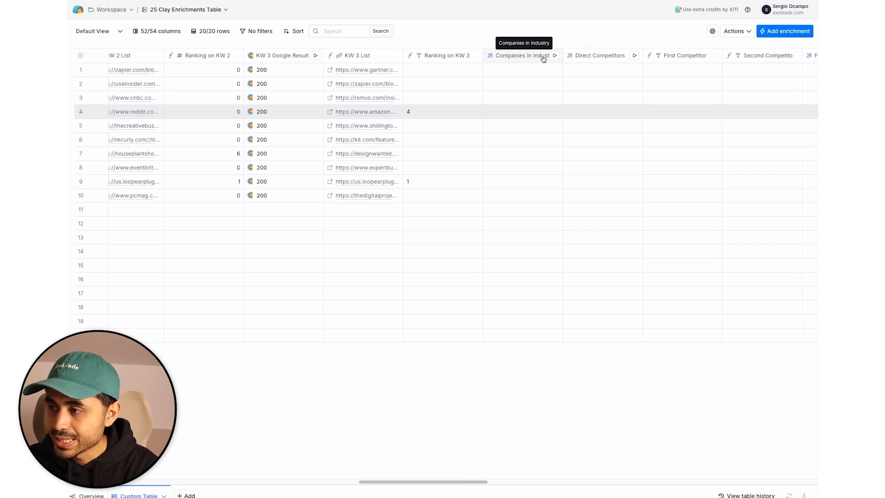
{"action": "left_click", "coordinate": [555, 56]}
{"action": "left_click", "coordinate": [570, 78]}
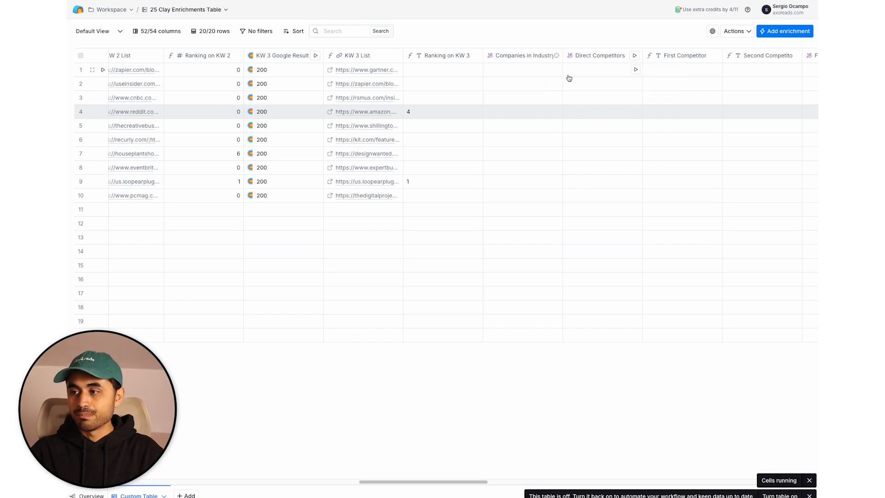
- Review the product type and sub-industry columns alongside the Companies in Industry column
{"action": "left_click_drag", "start_coordinate": [403, 483], "coordinate": [221, 482]}
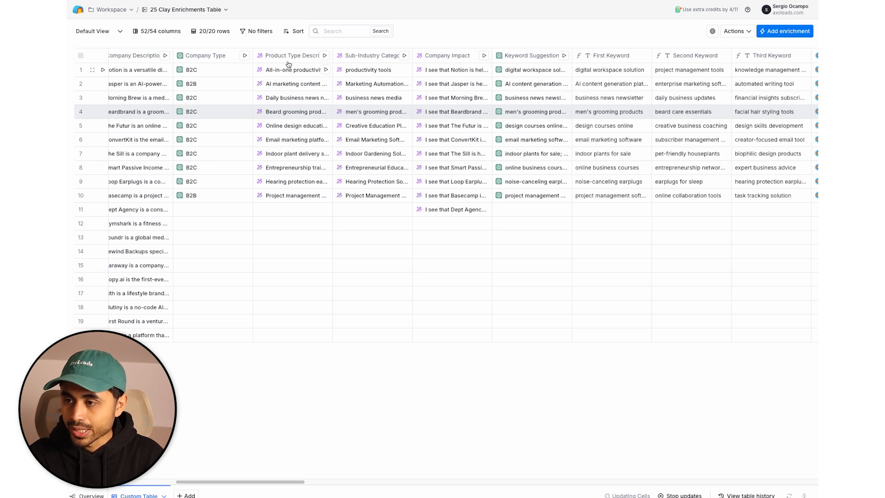
{"action": "left_click_drag", "start_coordinate": [229, 481], "coordinate": [435, 465]}
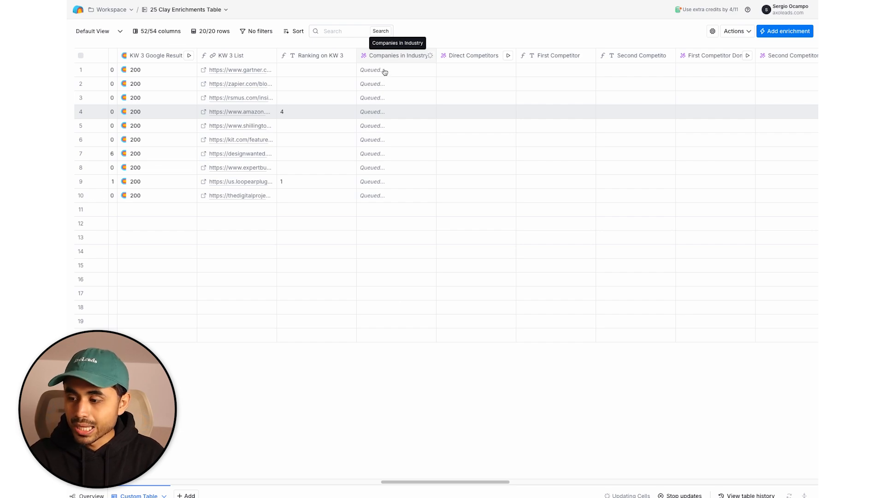
{"action": "left_click_drag", "start_coordinate": [407, 482], "coordinate": [189, 459]}
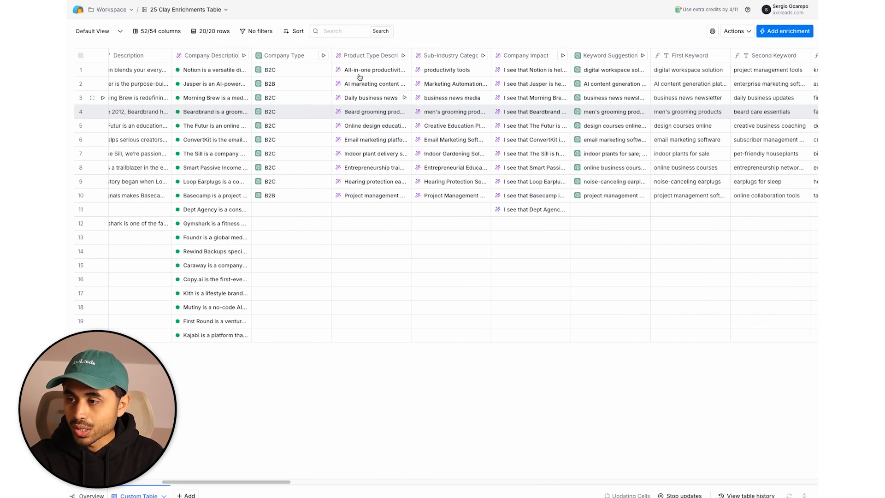
{"action": "left_click_drag", "start_coordinate": [282, 482], "coordinate": [491, 444]}
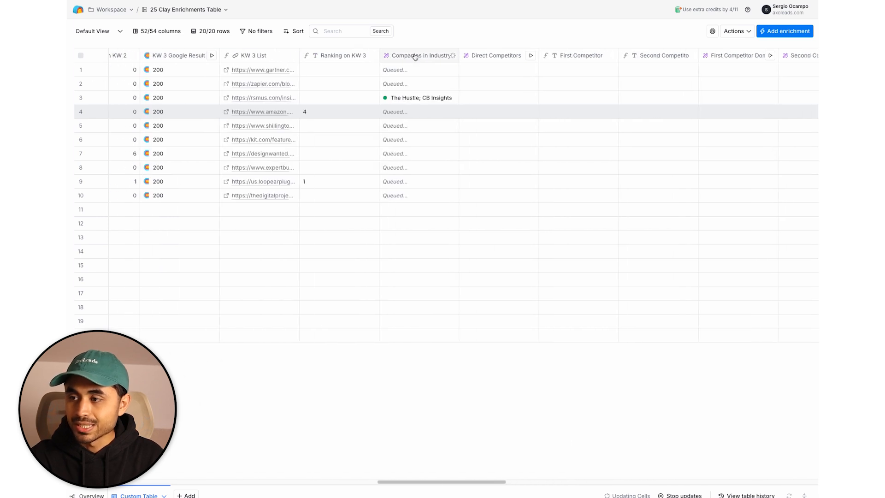
- Inspect the Companies in Industry cell details for Morning Brew, Beardbrand and Notion
{"action": "left_click", "coordinate": [402, 100]}
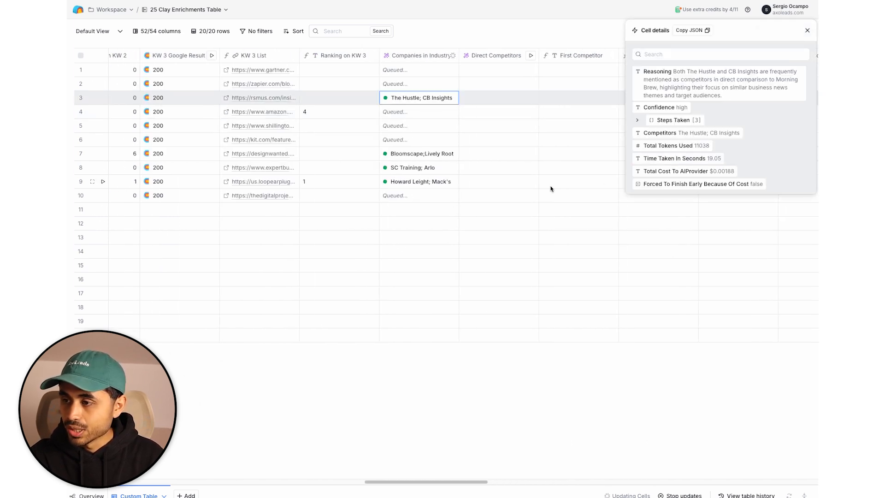
{"action": "left_click", "coordinate": [408, 117]}
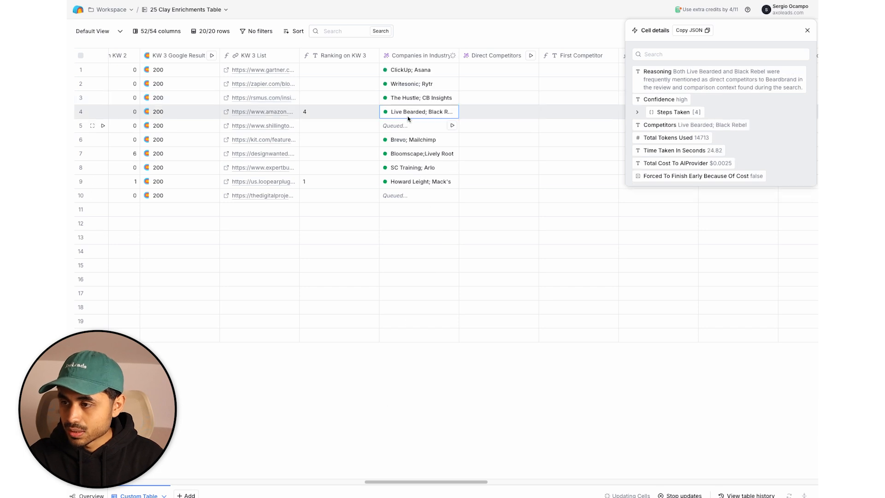
{"action": "left_click", "coordinate": [412, 70]}
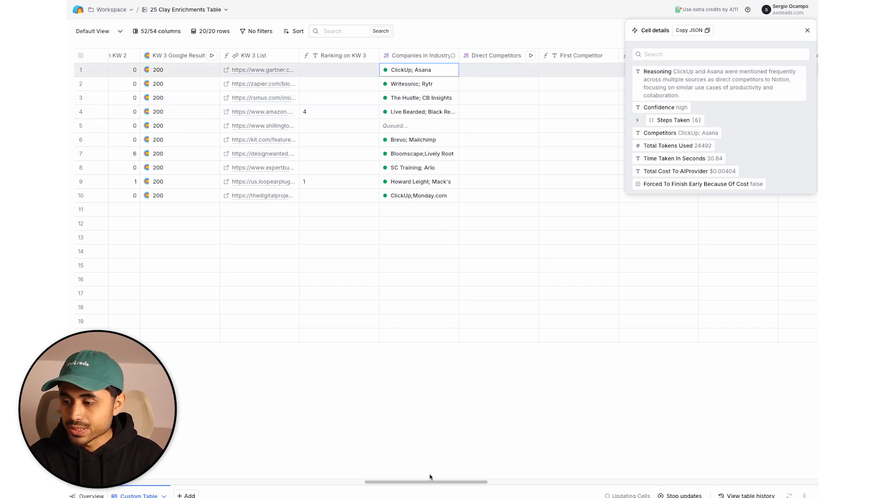
- Run all enrichments for the Gymshark row
{"action": "left_click_drag", "start_coordinate": [420, 488], "coordinate": [247, 466]}
{"action": "left_click_drag", "start_coordinate": [372, 481], "coordinate": [167, 472]}
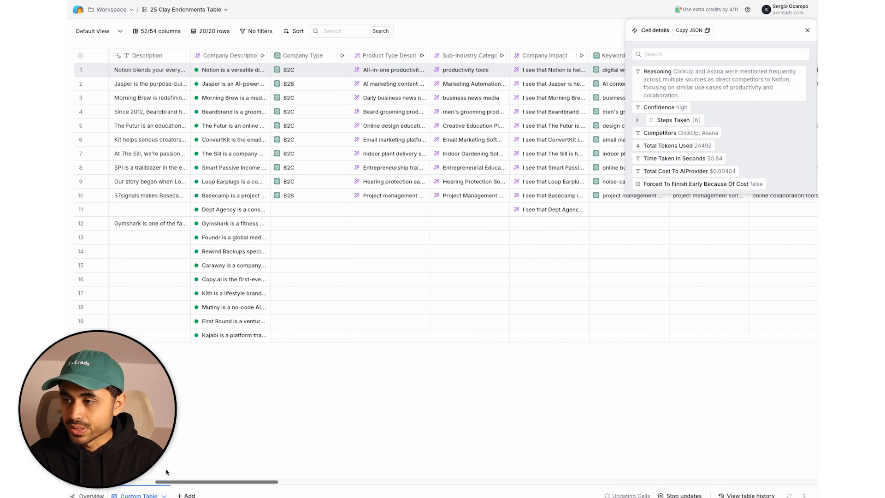
{"action": "left_click_drag", "start_coordinate": [270, 490], "coordinate": [257, 472]}
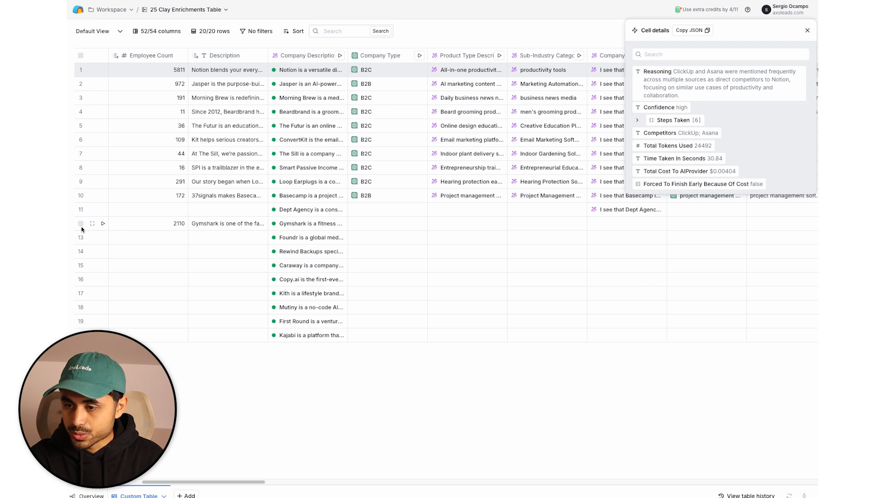
{"action": "left_click", "coordinate": [102, 225]}
{"action": "scroll", "coordinate": [212, 476], "scroll_direction": "right", "scroll_amount": 1}
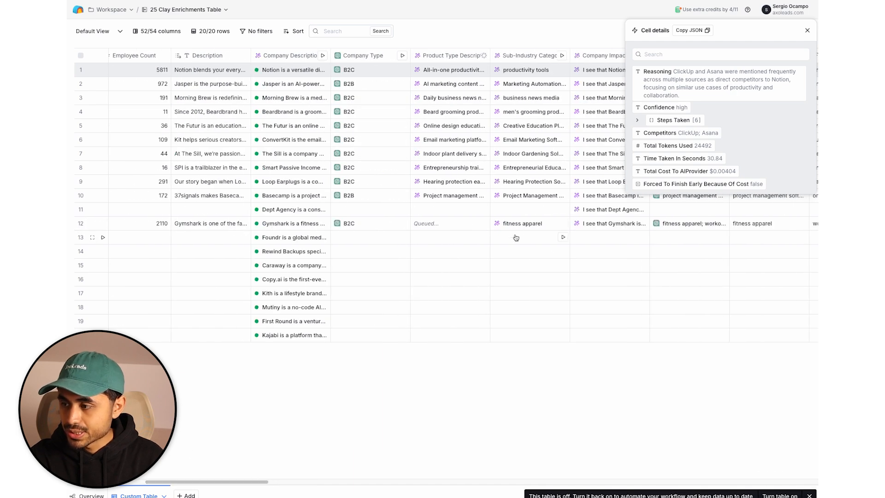
- Check Gymshark's full Company Impact response and its three keywords, including the complete Third Keyword text
{"action": "left_click", "coordinate": [605, 225]}
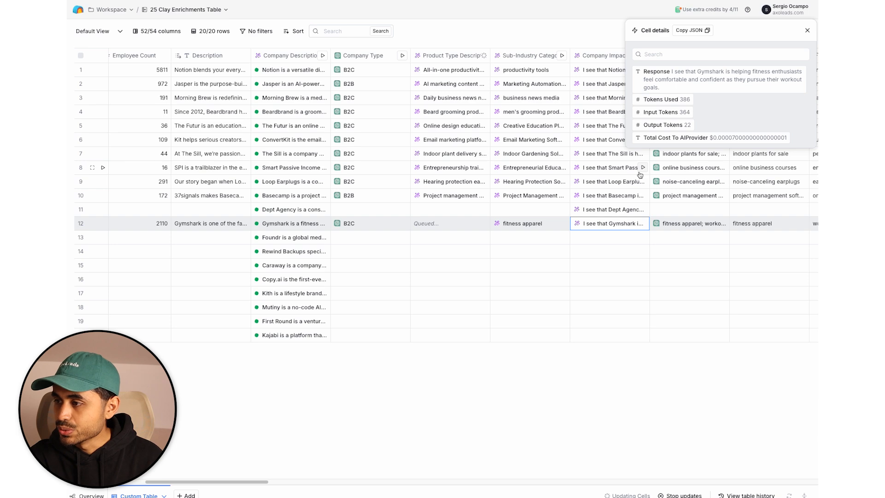
{"action": "left_click_drag", "start_coordinate": [264, 483], "coordinate": [302, 482]}
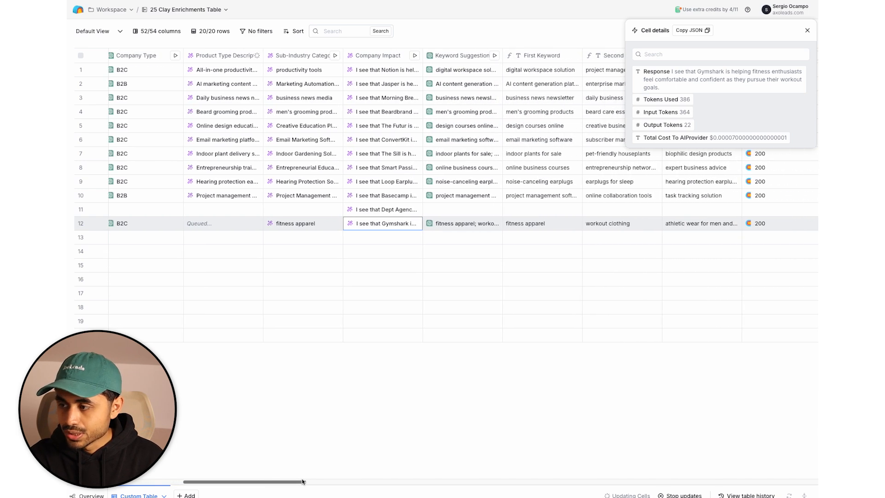
{"action": "left_click_drag", "start_coordinate": [302, 482], "coordinate": [338, 480]}
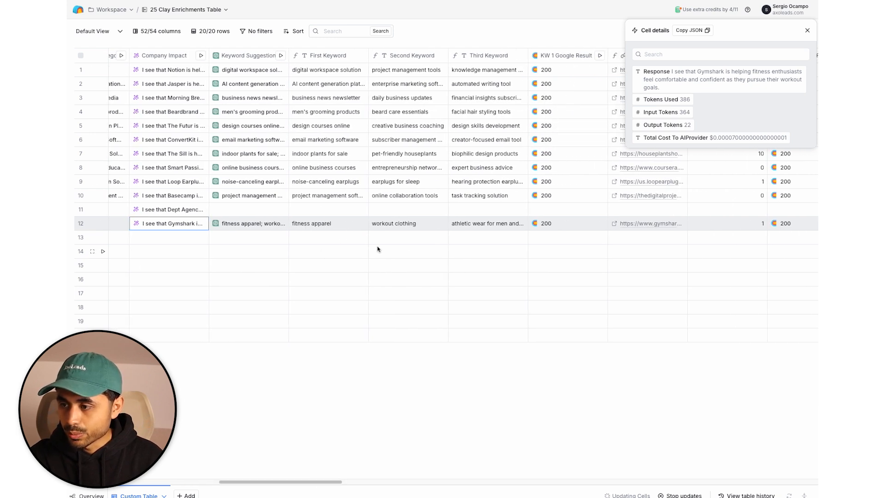
{"action": "double_click", "coordinate": [494, 224]}
{"action": "left_click", "coordinate": [494, 250]}
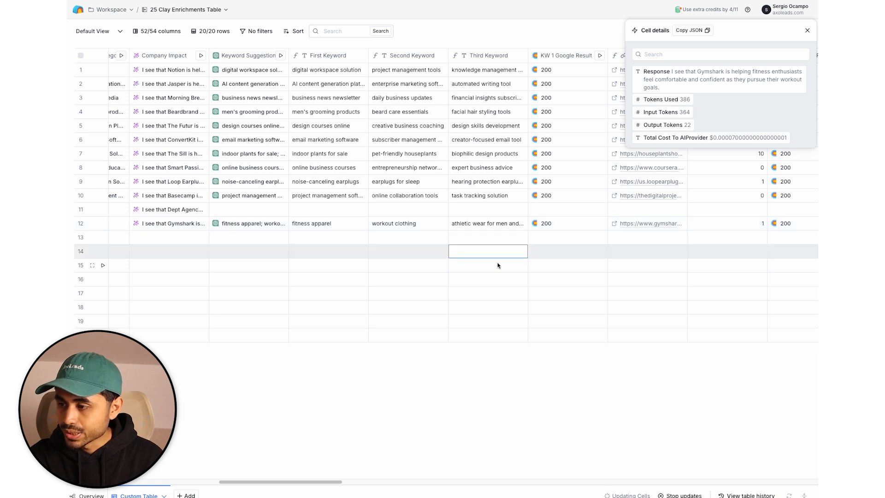
- Run the Direct Competitors enrichment on the first 10 rows
{"action": "left_click_drag", "start_coordinate": [340, 481], "coordinate": [272, 454]}
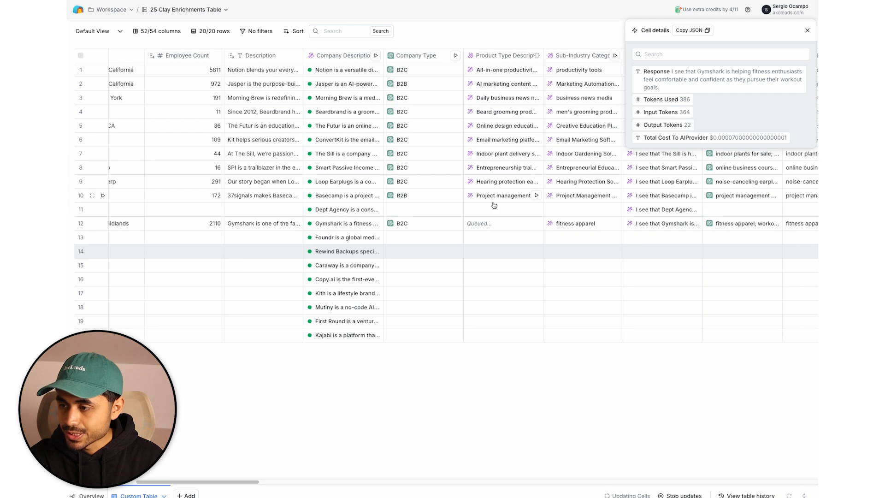
{"action": "left_click_drag", "start_coordinate": [205, 482], "coordinate": [452, 406]}
{"action": "scroll", "coordinate": [452, 406], "scroll_direction": "right", "scroll_amount": 2}
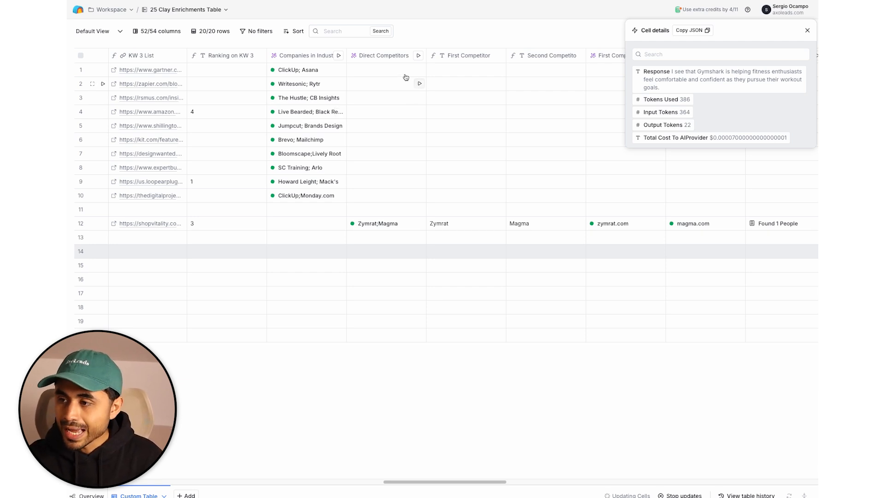
{"action": "left_click", "coordinate": [418, 56]}
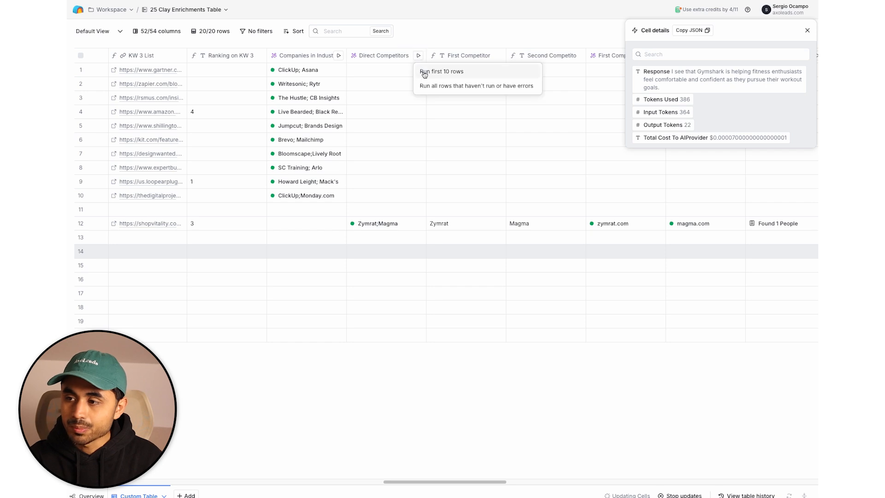
{"action": "left_click", "coordinate": [422, 71]}
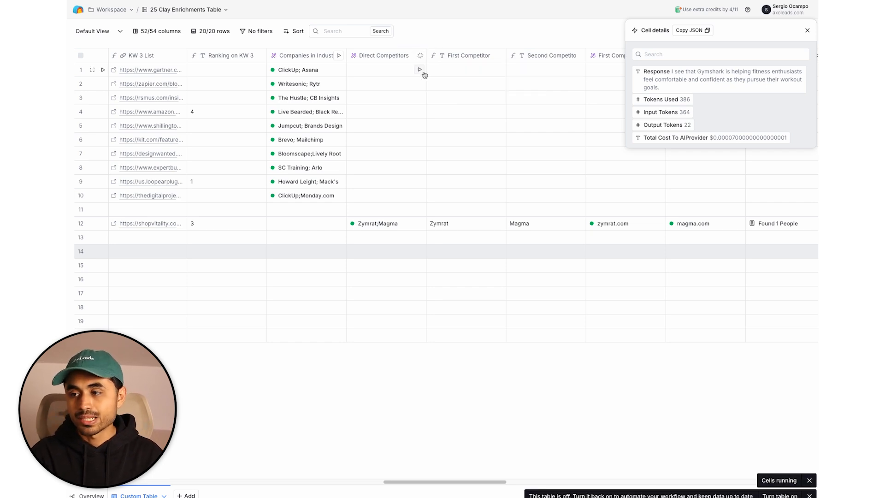
- Review the Direct Competitors column's prompt and output configuration, closing it without changes
{"action": "left_click", "coordinate": [377, 59]}
{"action": "left_click", "coordinate": [380, 88]}
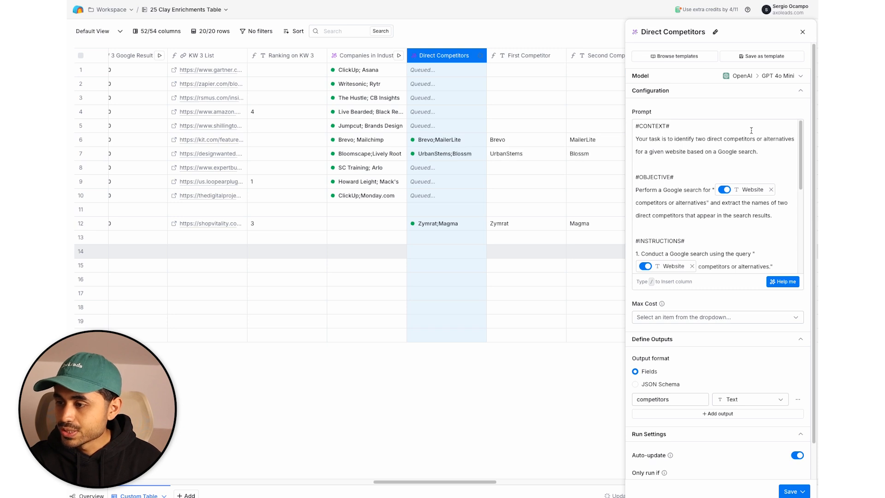
{"action": "left_click", "coordinate": [802, 32]}
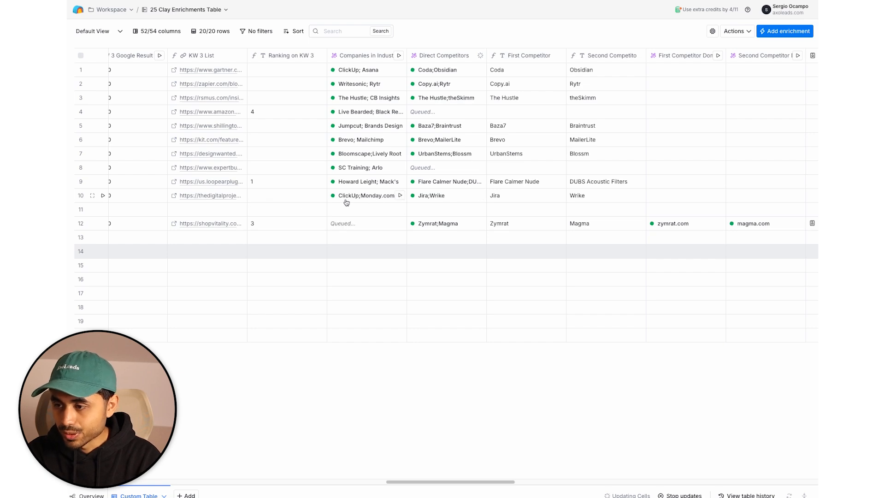
- Read the full Description text in the Basecamp row
{"action": "left_click", "coordinate": [317, 199]}
{"action": "scroll", "coordinate": [316, 199], "scroll_direction": "left", "scroll_amount": 10}
{"action": "scroll", "coordinate": [323, 196], "scroll_direction": "left", "scroll_amount": 15}
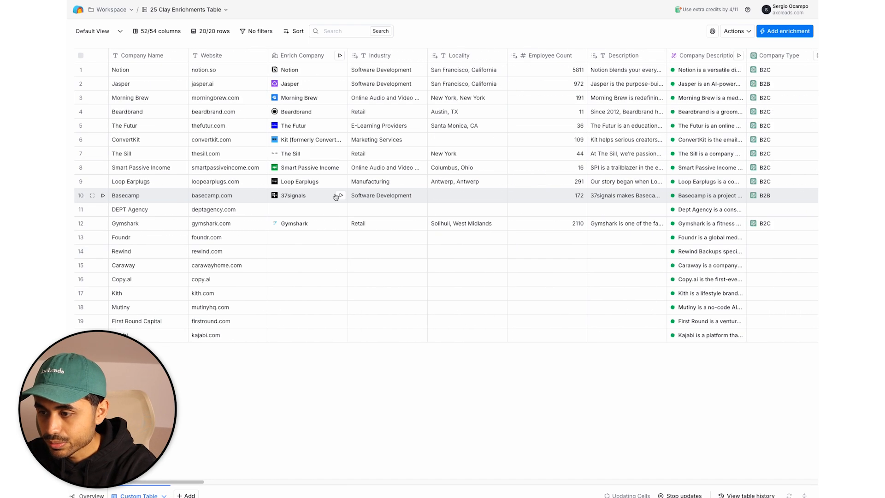
{"action": "scroll", "coordinate": [383, 196], "scroll_direction": "right", "scroll_amount": 3}
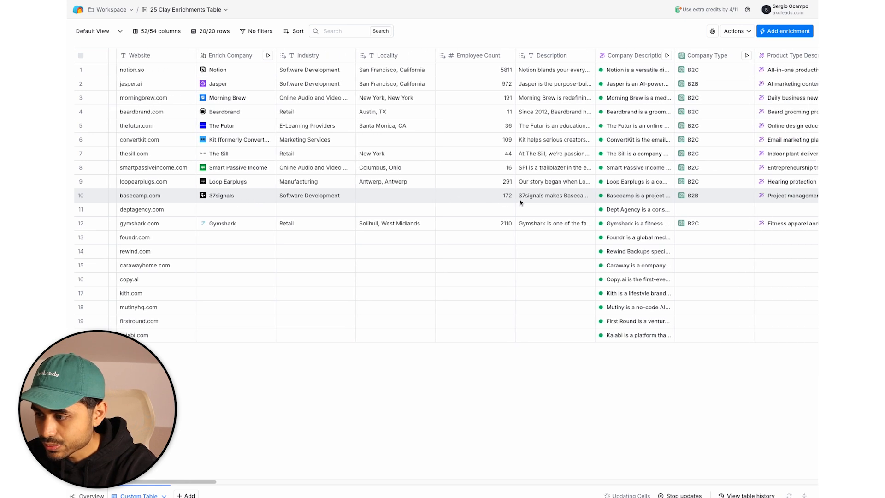
{"action": "scroll", "coordinate": [519, 199], "scroll_direction": "right", "scroll_amount": 1}
{"action": "double_click", "coordinate": [519, 198]}
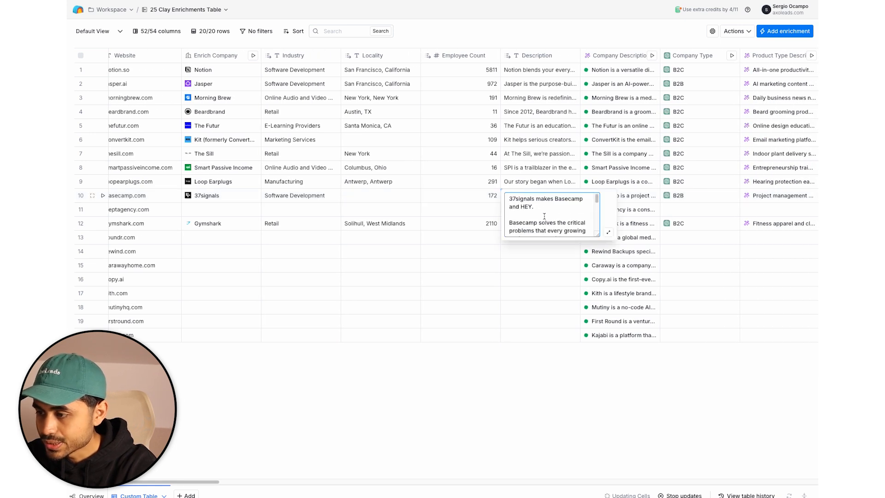
{"action": "left_click", "coordinate": [485, 201]}
- Compare Basecamp's Companies in Industry and Direct Competitors values
{"action": "scroll", "coordinate": [516, 203], "scroll_direction": "right", "scroll_amount": 10}
{"action": "scroll", "coordinate": [517, 203], "scroll_direction": "right", "scroll_amount": 10}
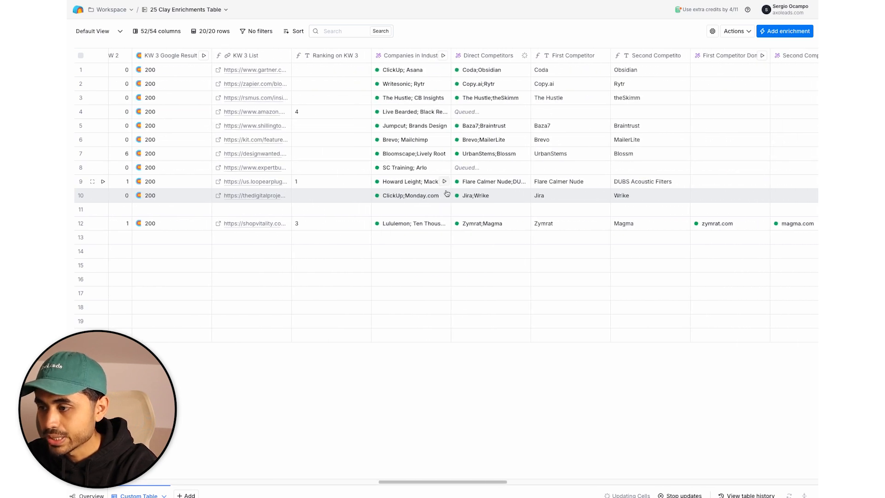
{"action": "scroll", "coordinate": [465, 201], "scroll_direction": "right", "scroll_amount": 1}
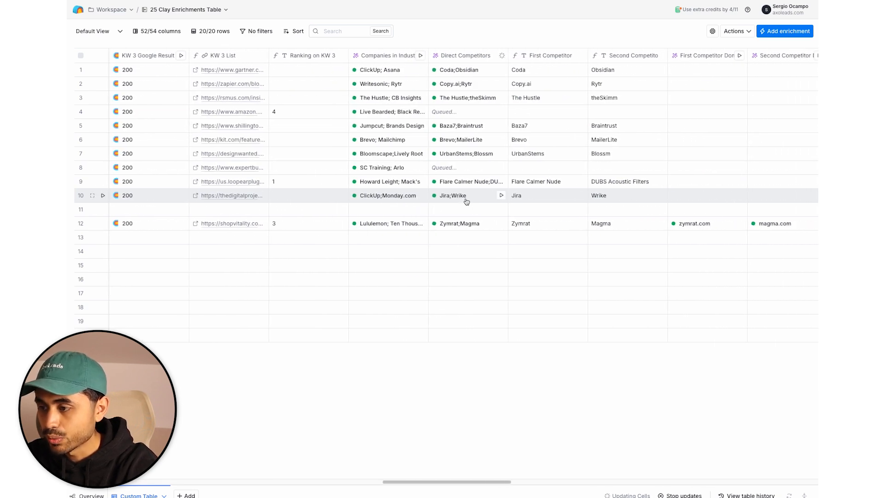
- Run the First Competitor Domain and Second Competitor Domain enrichments on the first 10 rows
{"action": "scroll", "coordinate": [468, 201], "scroll_direction": "right", "scroll_amount": 4}
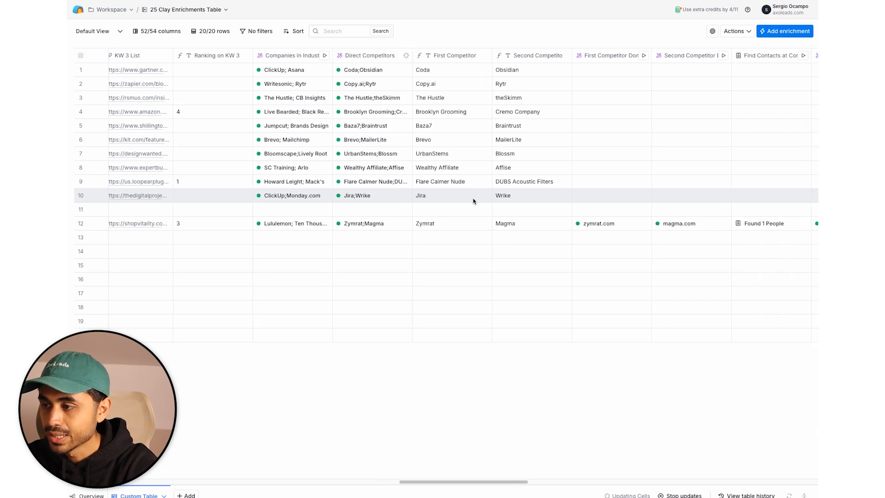
{"action": "scroll", "coordinate": [430, 113], "scroll_direction": "left", "scroll_amount": 3}
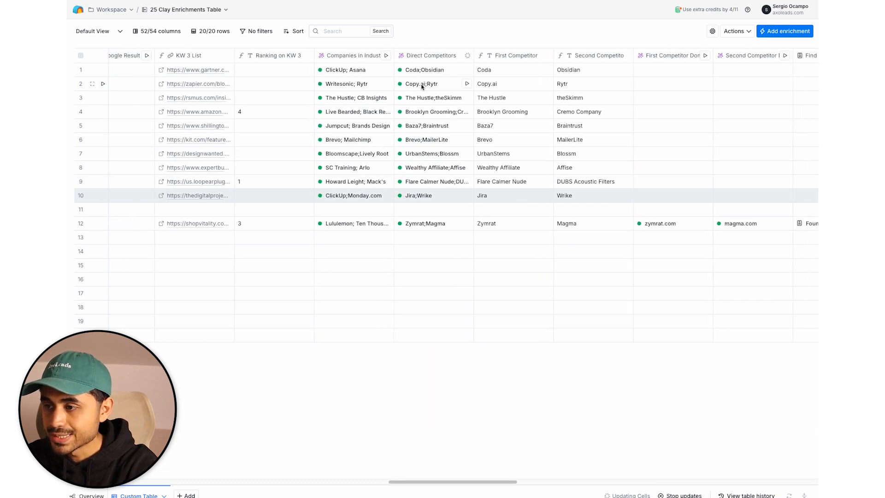
{"action": "scroll", "coordinate": [425, 88], "scroll_direction": "left", "scroll_amount": 3}
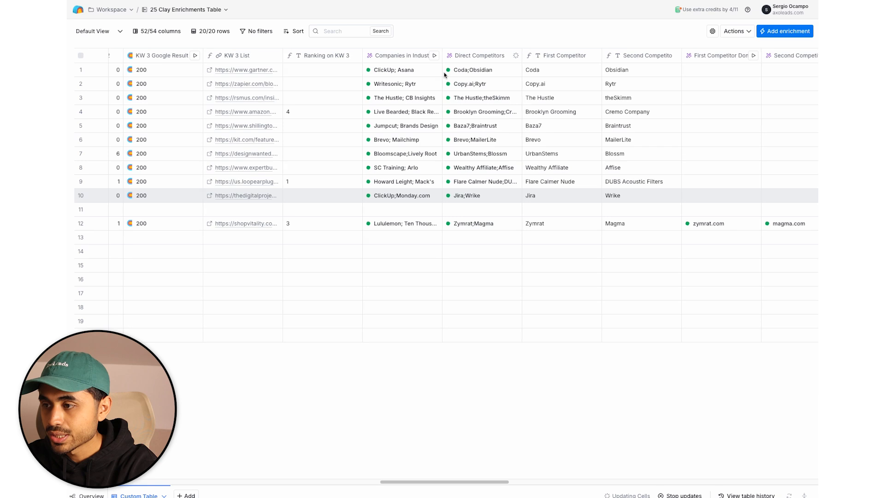
{"action": "scroll", "coordinate": [432, 77], "scroll_direction": "right", "scroll_amount": 2}
{"action": "scroll", "coordinate": [433, 76], "scroll_direction": "right", "scroll_amount": 4}
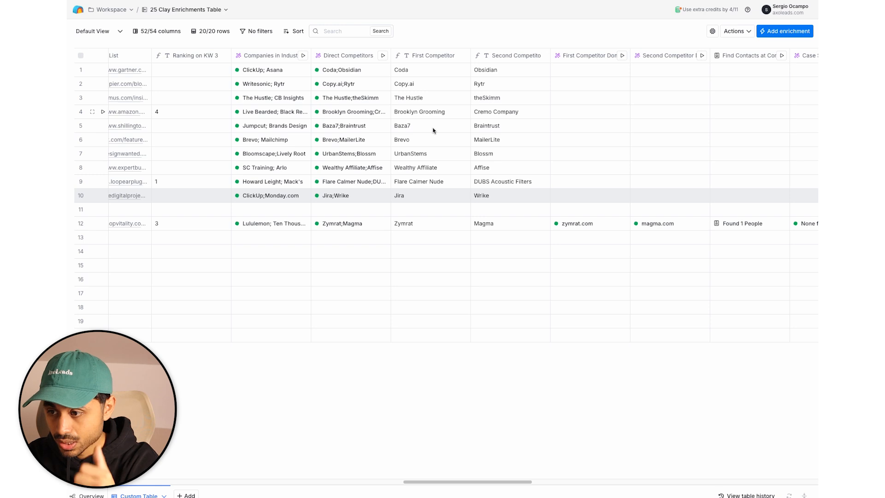
{"action": "scroll", "coordinate": [271, 232], "scroll_direction": "left", "scroll_amount": 1}
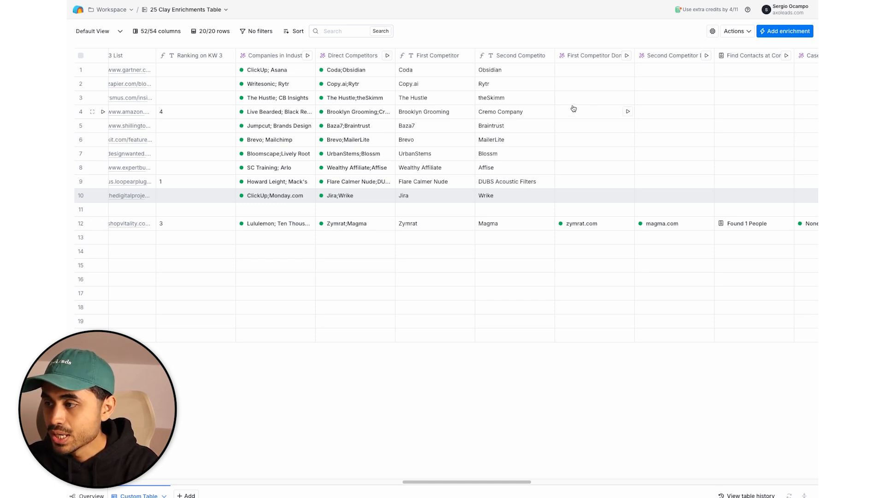
{"action": "left_click", "coordinate": [601, 58]}
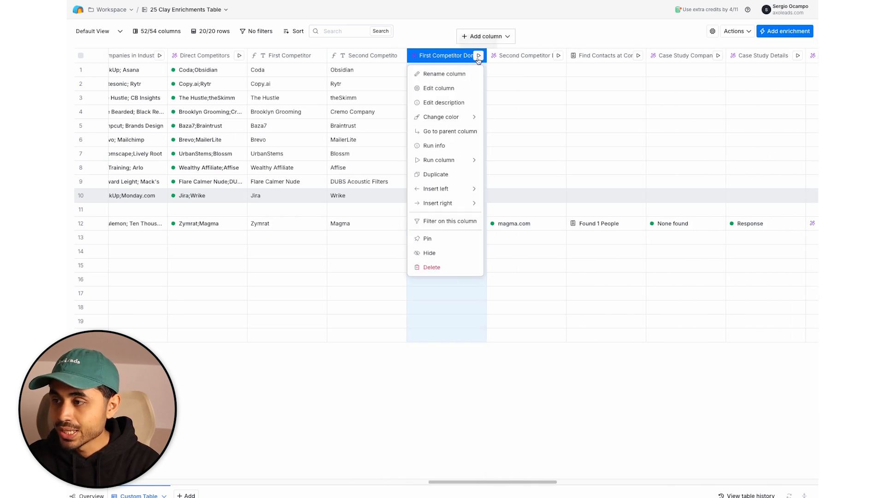
{"action": "left_click", "coordinate": [479, 56]}
{"action": "left_click", "coordinate": [492, 73]}
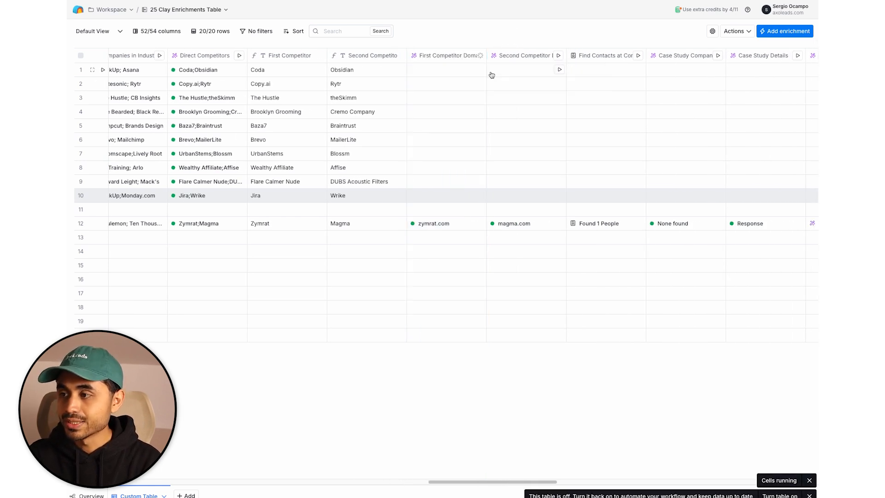
{"action": "left_click", "coordinate": [558, 55]}
{"action": "left_click", "coordinate": [561, 72]}
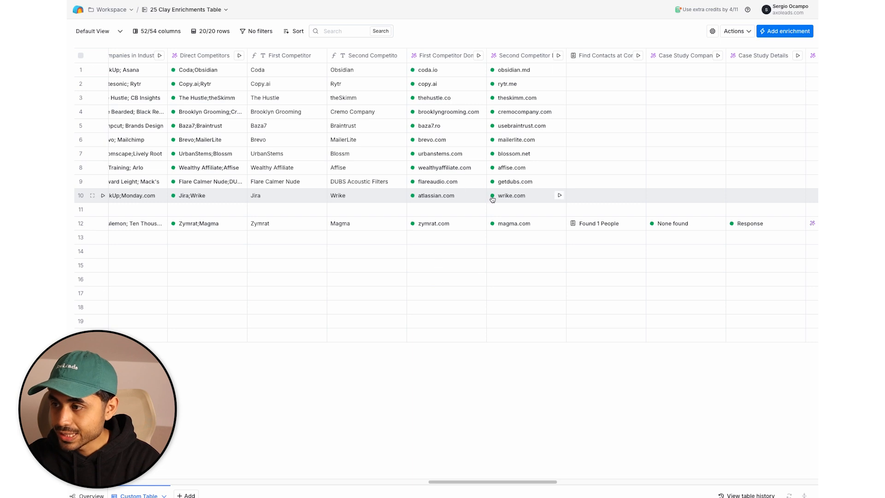
- Review the Find Contacts at Company column's input settings, including its company identifier and job title filters, closing it without changes
{"action": "mouse_move", "coordinate": [518, 482]}
{"action": "left_mouse_down"}
{"action": "mouse_move", "coordinate": [556, 482]}
{"action": "mouse_move", "coordinate": [509, 482]}
{"action": "left_mouse_up"}
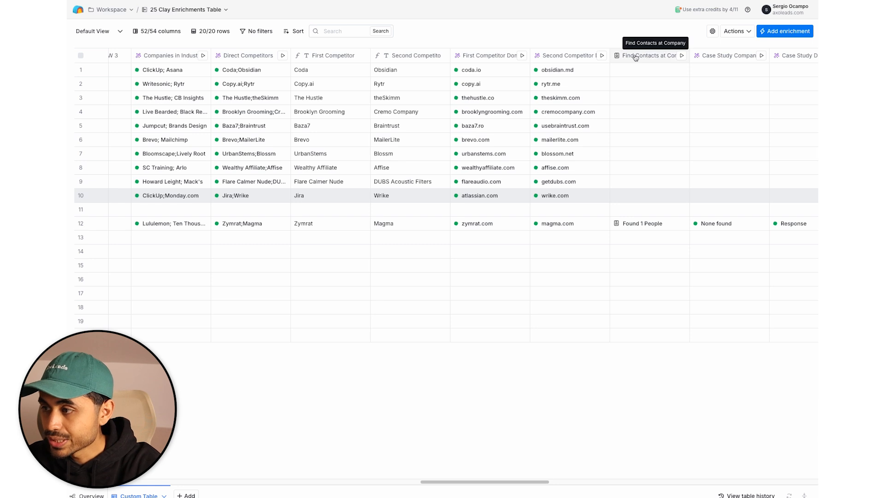
{"action": "scroll", "coordinate": [624, 57], "scroll_direction": "right", "scroll_amount": 5}
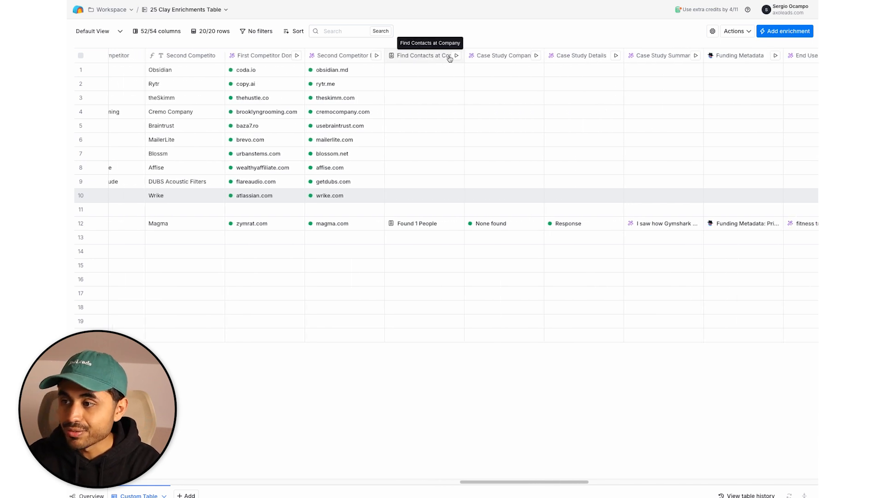
{"action": "left_click", "coordinate": [439, 60]}
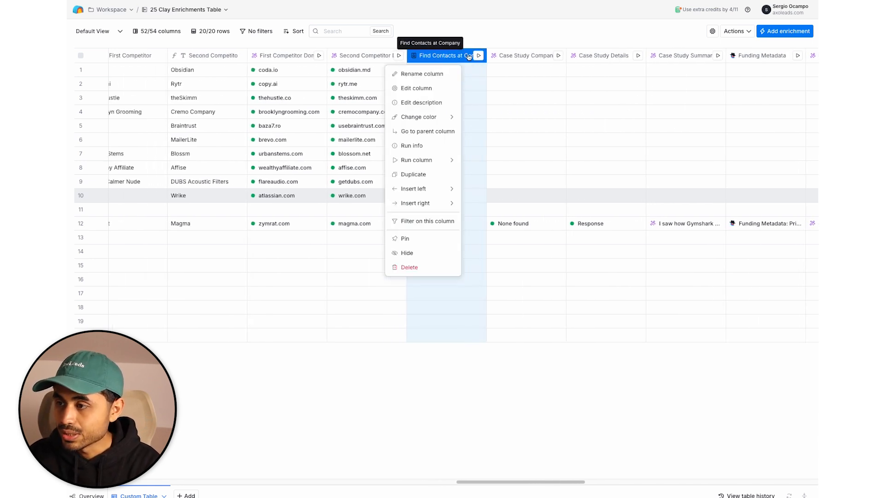
{"action": "left_click", "coordinate": [410, 87]}
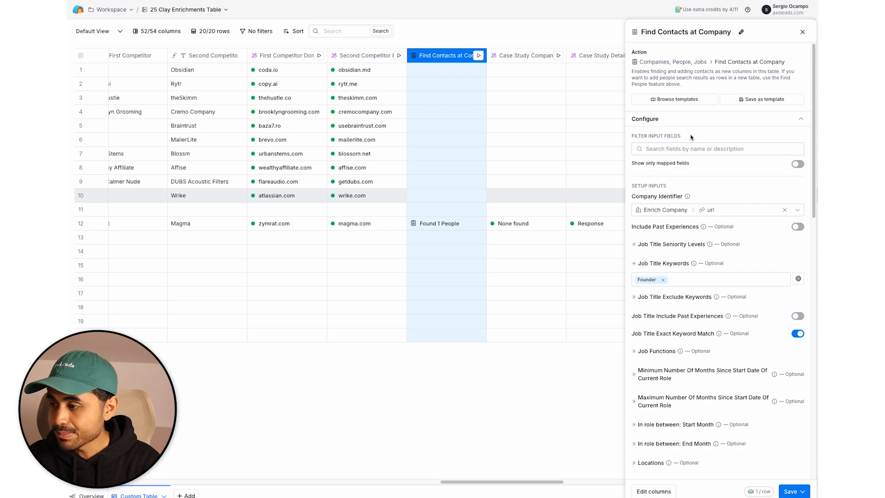
{"action": "scroll", "coordinate": [728, 239], "scroll_direction": "down", "scroll_amount": 8}
{"action": "scroll", "coordinate": [731, 234], "scroll_direction": "up", "scroll_amount": 10}
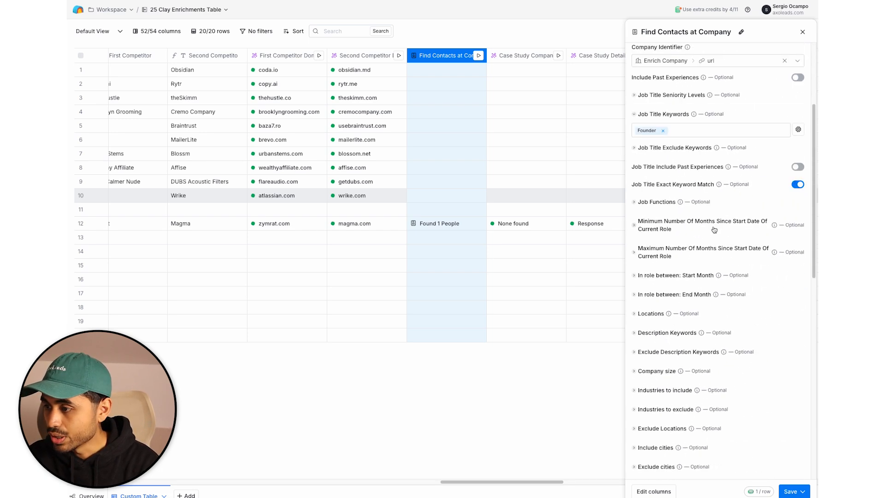
{"action": "left_click", "coordinate": [803, 32]}
- Run the Find Contacts at Company enrichment on the first 10 rows and inspect the people records found in row 1
{"action": "left_click", "coordinate": [479, 55]}
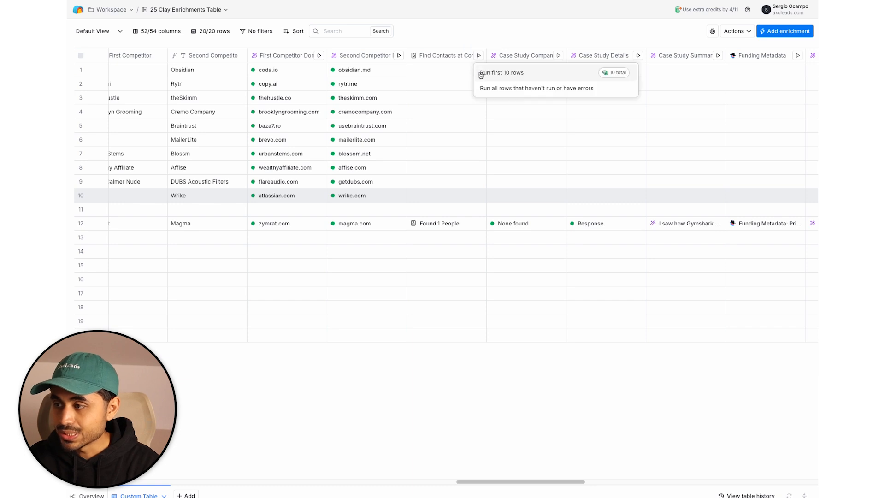
{"action": "left_click", "coordinate": [482, 73]}
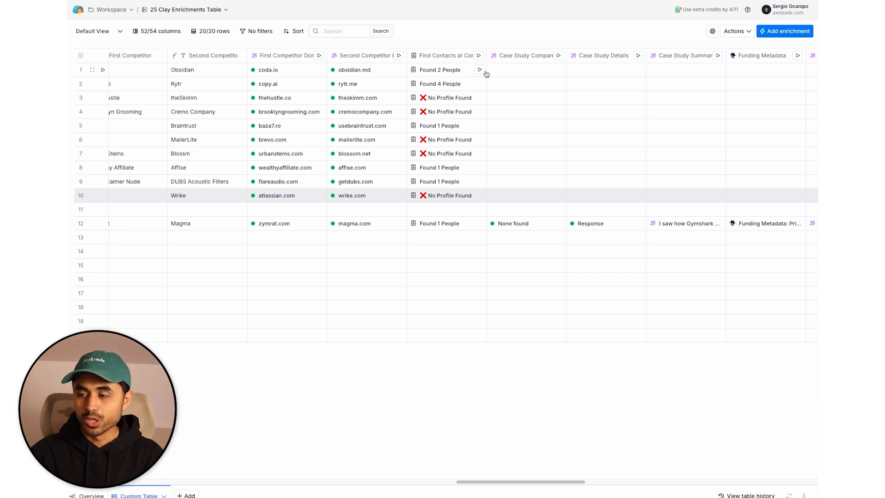
{"action": "left_click", "coordinate": [450, 76]}
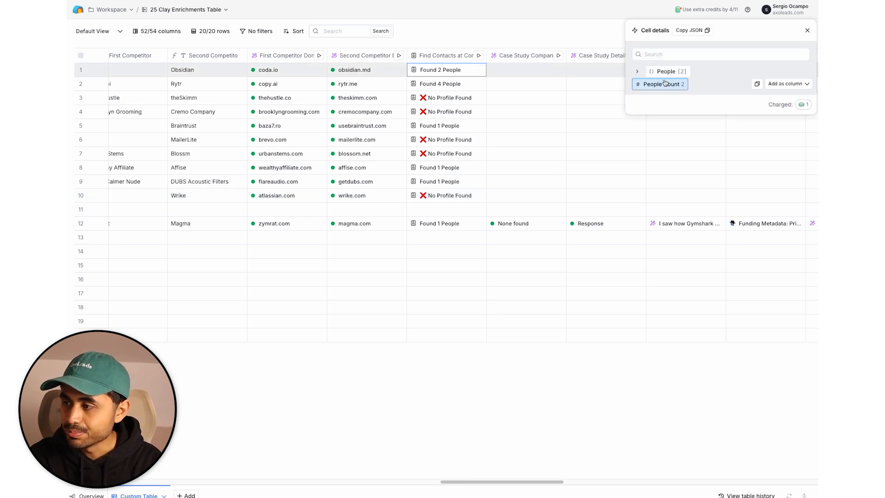
{"action": "left_click", "coordinate": [667, 84]}
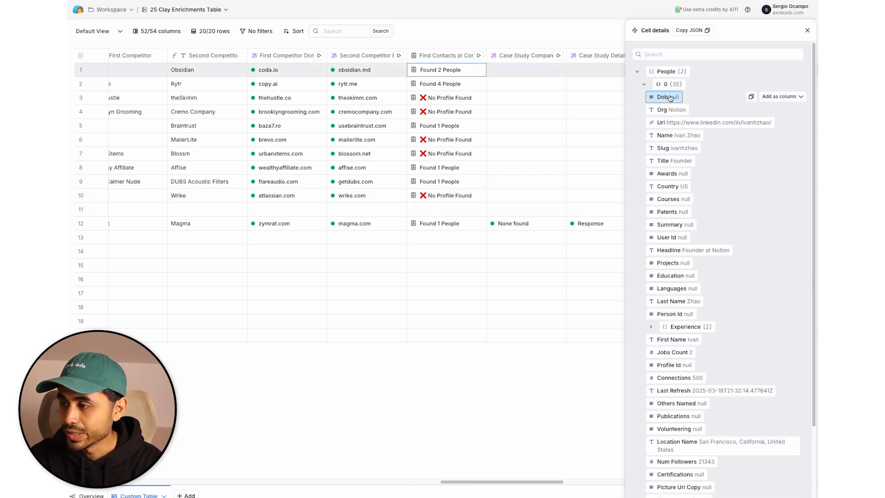
{"action": "left_click", "coordinate": [673, 86]}
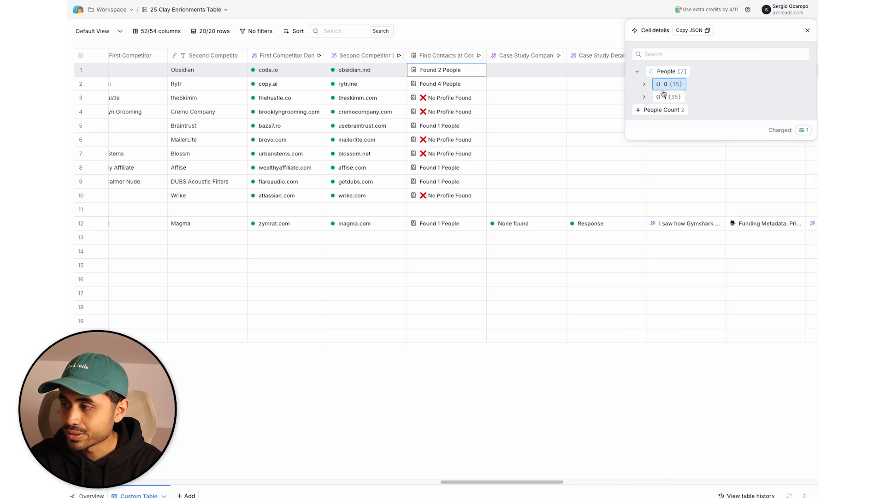
{"action": "left_click", "coordinate": [665, 98]}
{"action": "left_click", "coordinate": [665, 98]}
- Run the Case Study Company enrichment on the first 10 rows
{"action": "scroll", "coordinate": [525, 97], "scroll_direction": "right", "scroll_amount": 3}
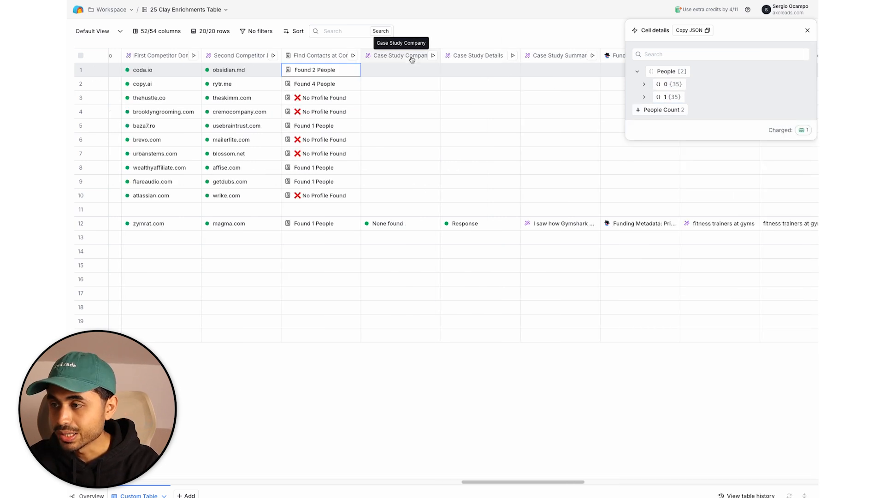
{"action": "left_click", "coordinate": [432, 57]}
{"action": "left_click", "coordinate": [445, 68]}
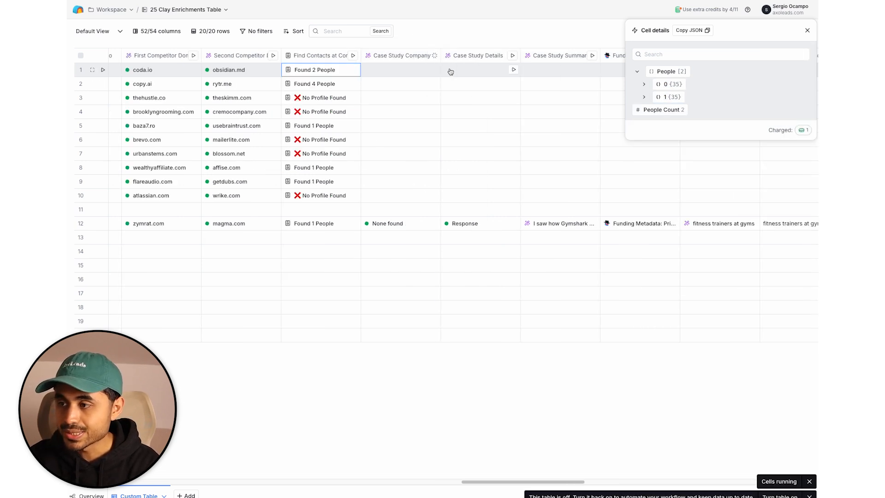
- Review the full prompt of the Case Study Company column, closing its configuration without changes
{"action": "left_click", "coordinate": [415, 57]}
{"action": "left_click", "coordinate": [392, 88]}
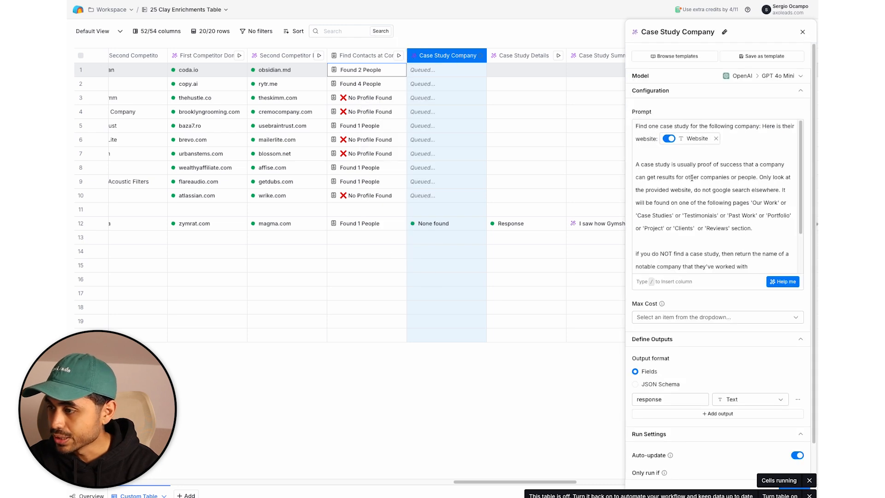
{"action": "scroll", "coordinate": [700, 174], "scroll_direction": "down", "scroll_amount": 3}
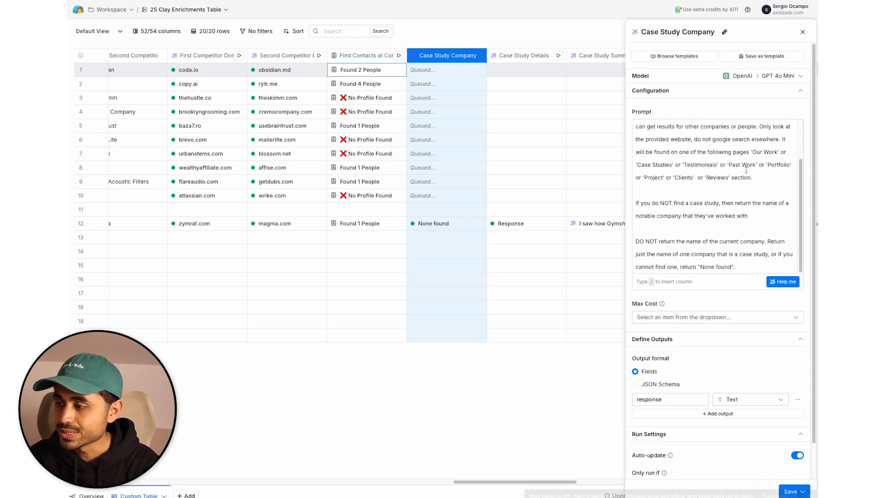
{"action": "left_click", "coordinate": [801, 33]}
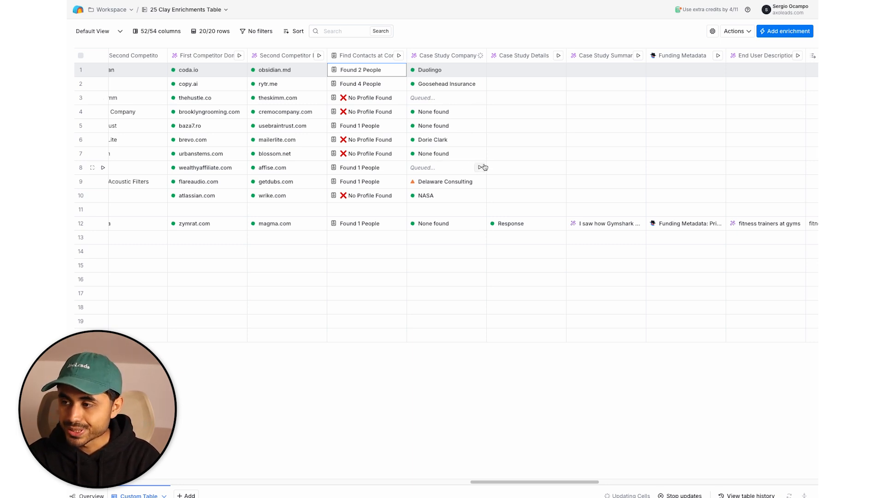
- Review the Case Study Details column's prompt instructions and output fields, closing its configuration without changes
{"action": "left_click", "coordinate": [558, 57]}
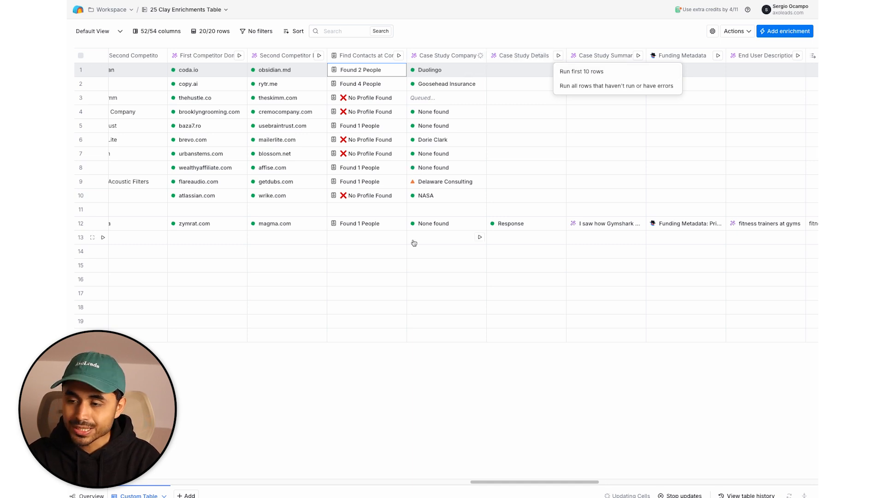
{"action": "mouse_move", "coordinate": [488, 47]}
{"action": "left_click", "coordinate": [514, 54]}
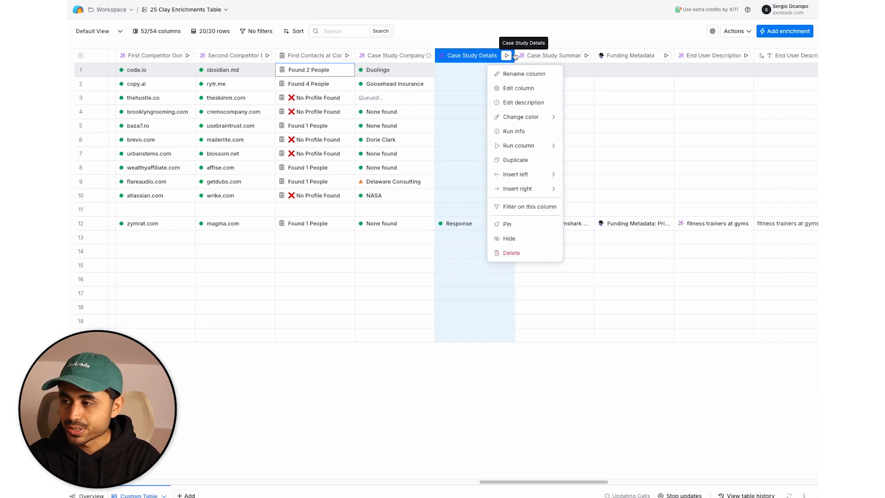
{"action": "left_click", "coordinate": [510, 87]}
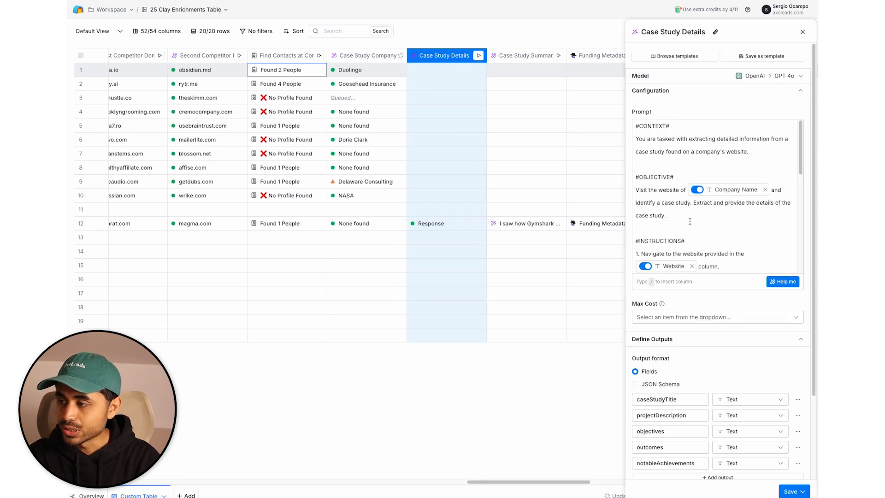
{"action": "scroll", "coordinate": [689, 223], "scroll_direction": "down", "scroll_amount": 1}
{"action": "scroll", "coordinate": [689, 223], "scroll_direction": "down", "scroll_amount": 3}
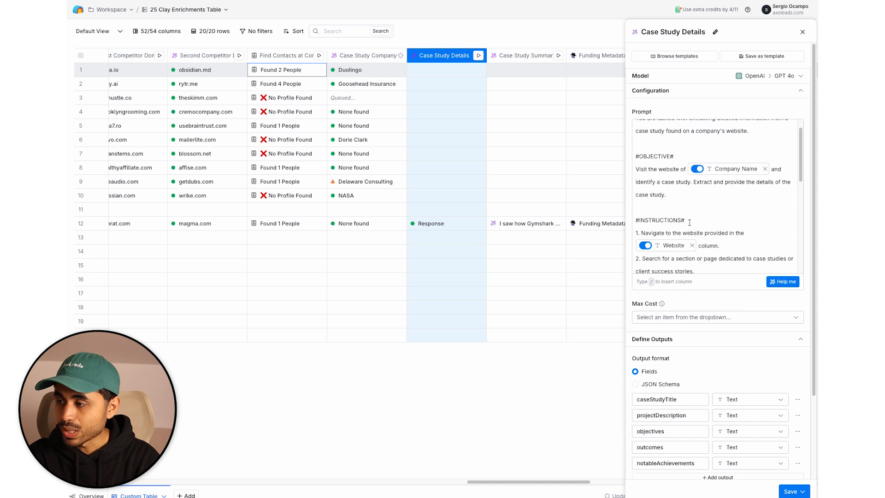
{"action": "scroll", "coordinate": [689, 223], "scroll_direction": "down", "scroll_amount": 4}
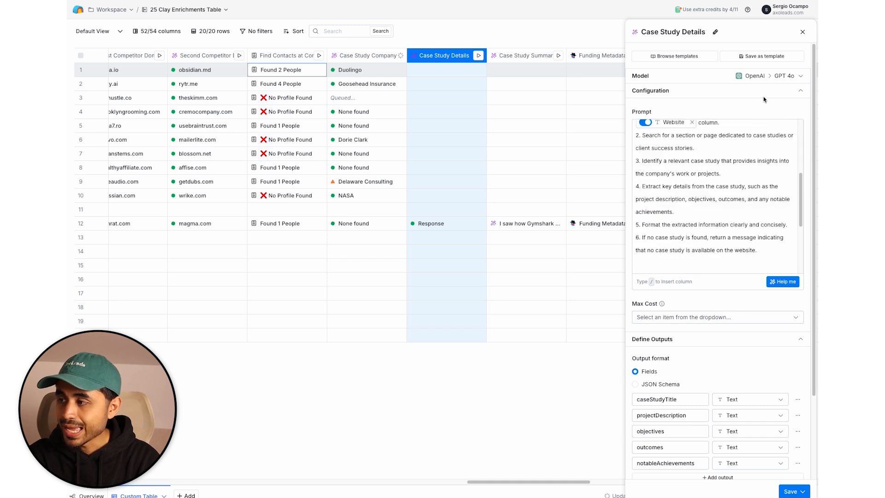
{"action": "left_click", "coordinate": [802, 32]}
- Run the Case Study Details enrichment on the first 10 rows and read the detailed response in row 1
{"action": "left_click", "coordinate": [478, 56]}
{"action": "left_click", "coordinate": [489, 70]}
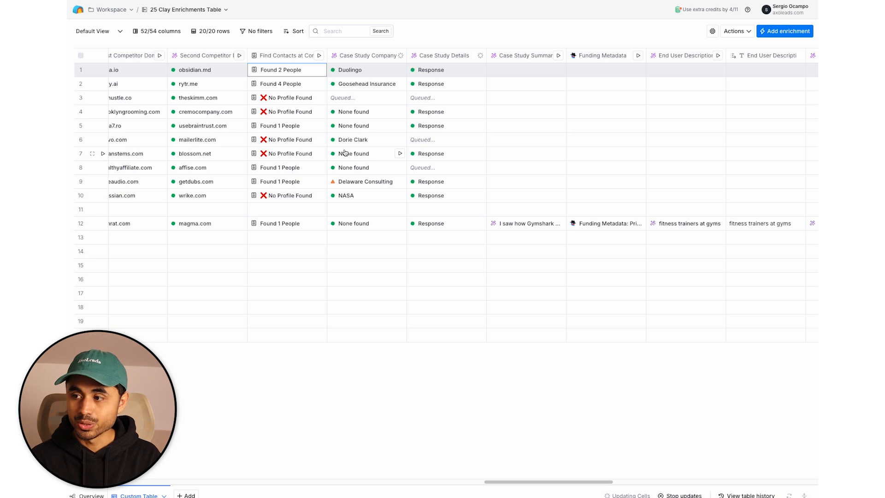
{"action": "left_click", "coordinate": [441, 74]}
{"action": "mouse_move", "coordinate": [663, 211]}
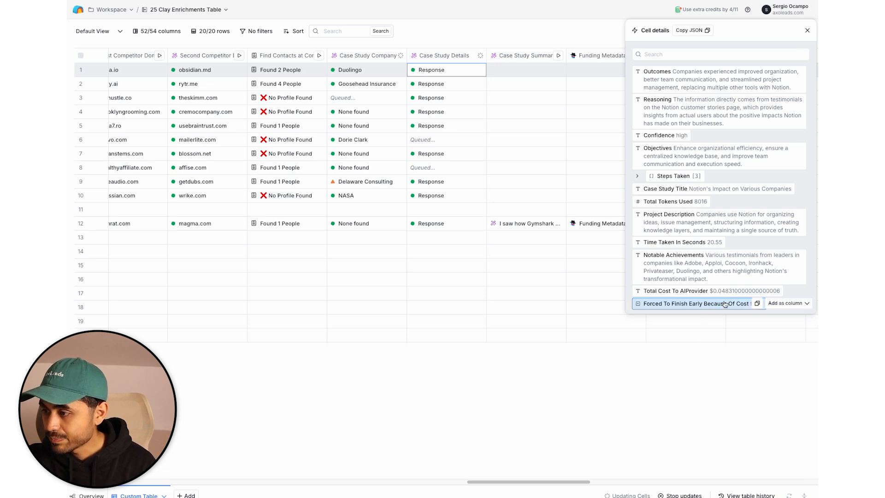
{"action": "mouse_move", "coordinate": [737, 287]}
{"action": "mouse_move", "coordinate": [749, 308]}
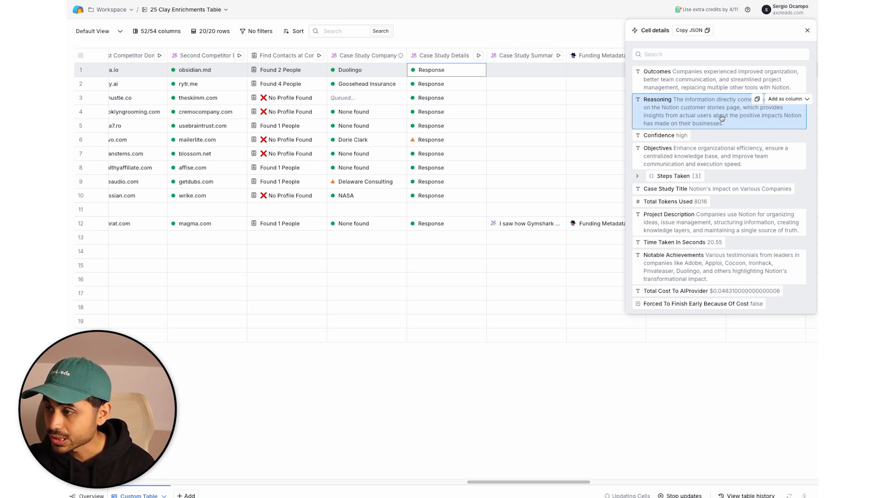
{"action": "left_click", "coordinate": [807, 30]}
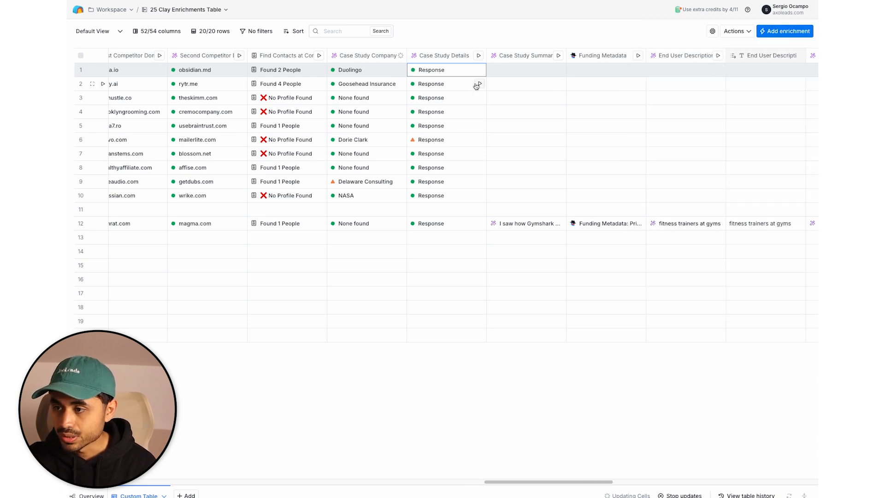
- Read the outcomes, objectives and project description in row 2's Case Study Details response
{"action": "left_click", "coordinate": [445, 87]}
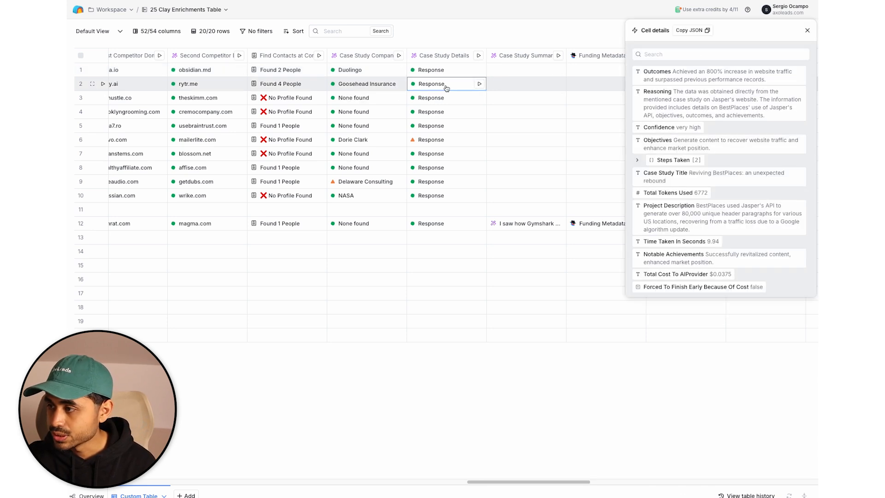
{"action": "mouse_move", "coordinate": [674, 83]}
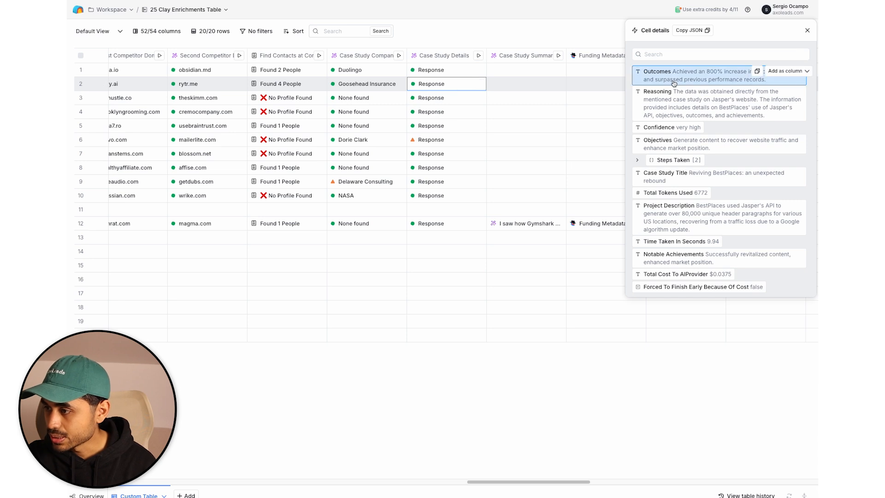
{"action": "mouse_move", "coordinate": [710, 197]}
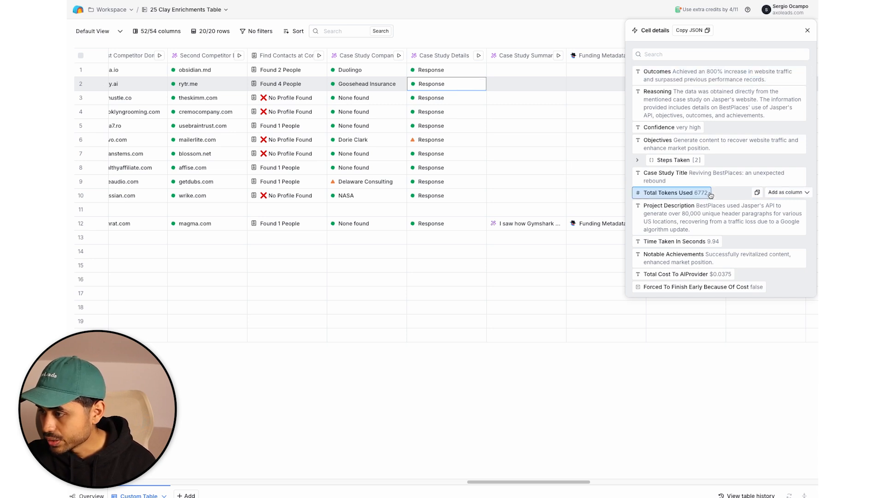
- Review the project description, notable achievements and outcomes in row 2's Case Study Details response, closing the cell details
{"action": "mouse_move", "coordinate": [756, 245]}
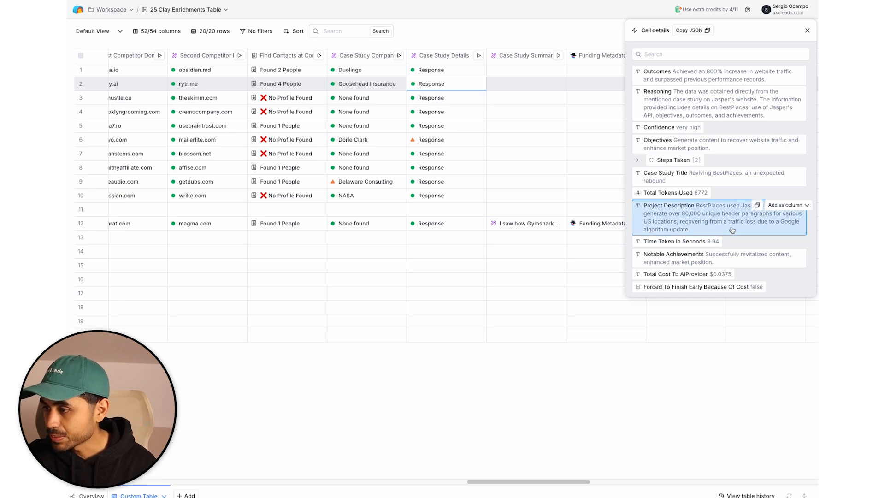
{"action": "mouse_move", "coordinate": [702, 91]}
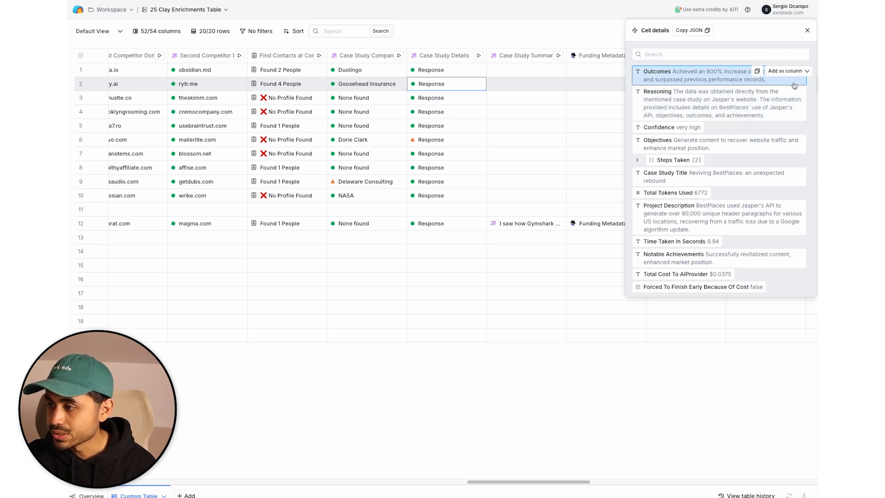
{"action": "left_click", "coordinate": [807, 31]}
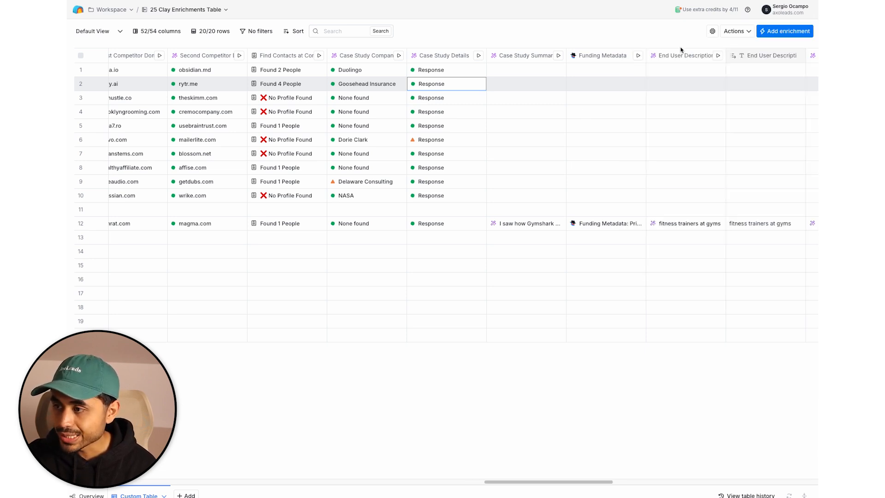
- Run the Case Study Summary enrichment on the first 10 rows and review its prompt, closing the configuration without changes
{"action": "left_click", "coordinate": [558, 55]}
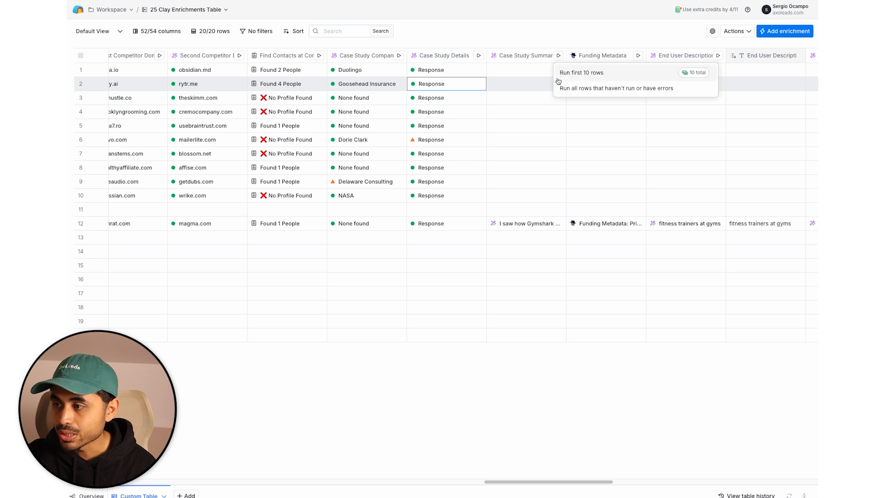
{"action": "left_click", "coordinate": [582, 83]}
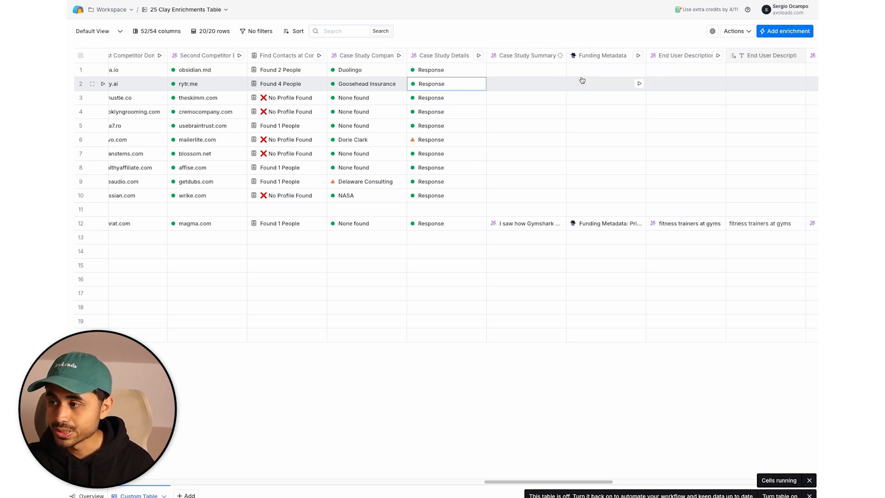
{"action": "left_click", "coordinate": [520, 60]}
{"action": "left_click", "coordinate": [520, 88]}
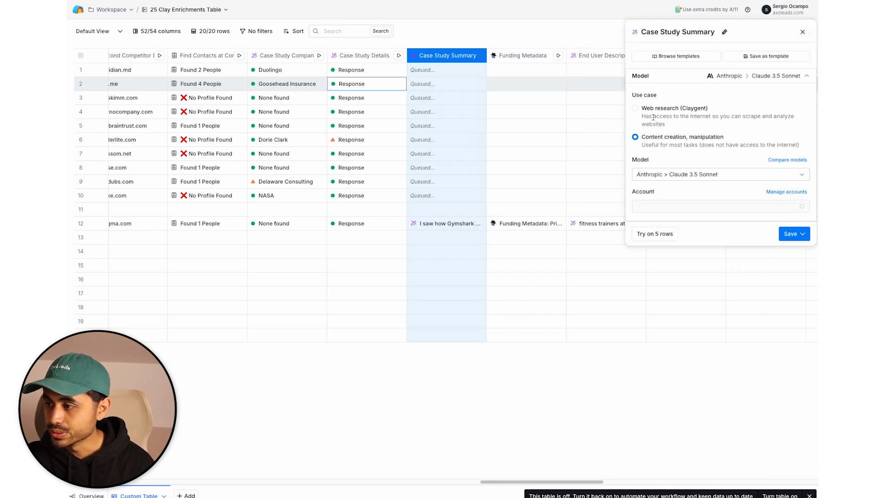
{"action": "scroll", "coordinate": [666, 162], "scroll_direction": "down", "scroll_amount": 2}
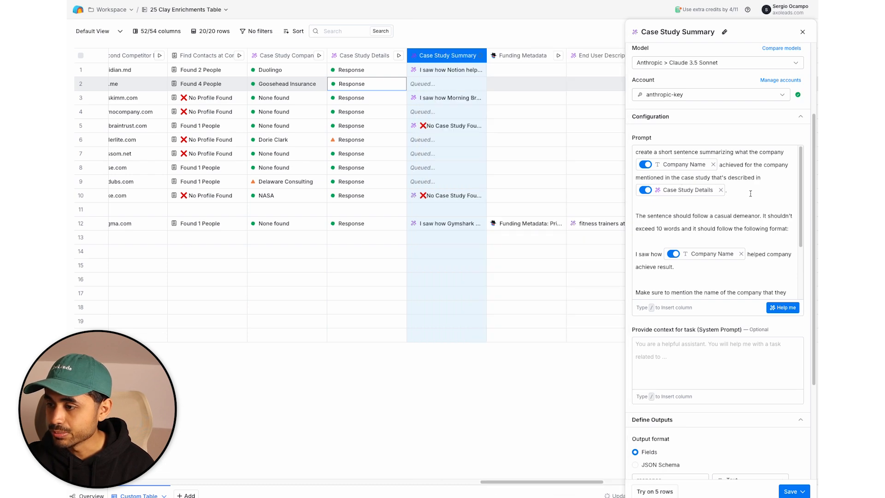
{"action": "scroll", "coordinate": [747, 208], "scroll_direction": "down", "scroll_amount": 3}
{"action": "scroll", "coordinate": [672, 196], "scroll_direction": "up", "scroll_amount": 3}
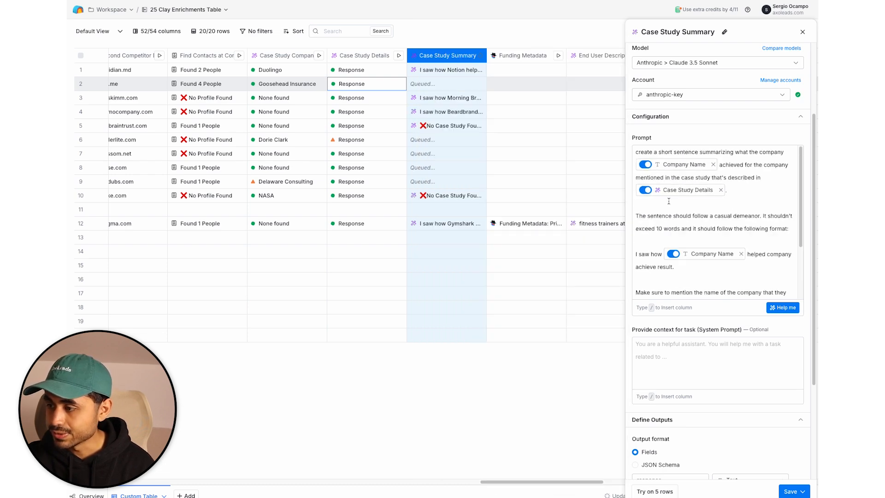
{"action": "scroll", "coordinate": [660, 226], "scroll_direction": "down", "scroll_amount": 1}
{"action": "left_click", "coordinate": [802, 32]}
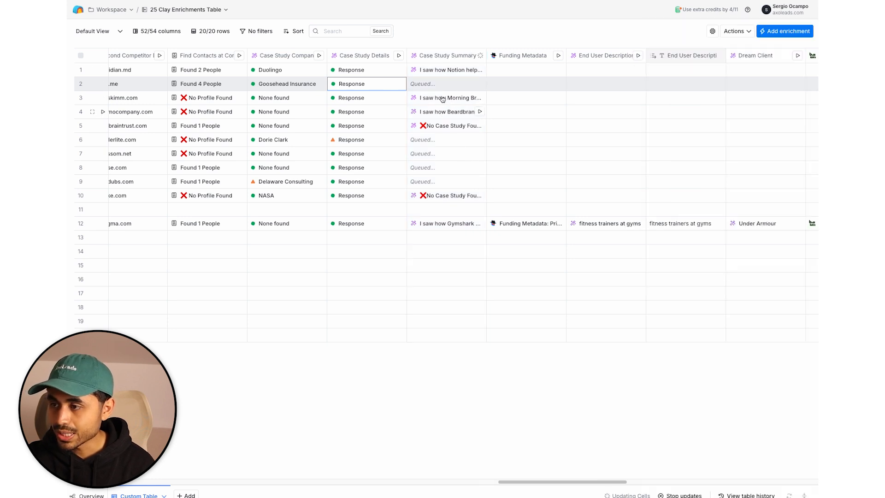
- Read the Case Study Summary responses in rows 1, 3, 4, 8, 9 and 2, closing the cell details
{"action": "left_click", "coordinate": [446, 72]}
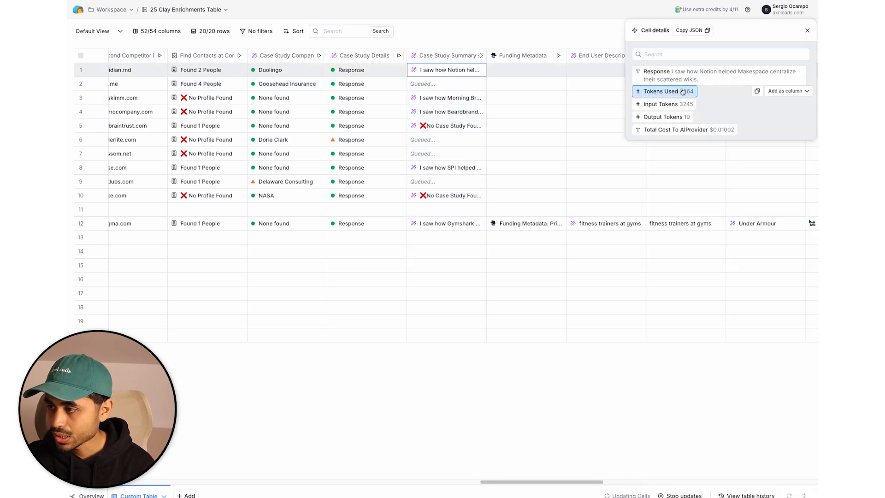
{"action": "mouse_move", "coordinate": [719, 102]}
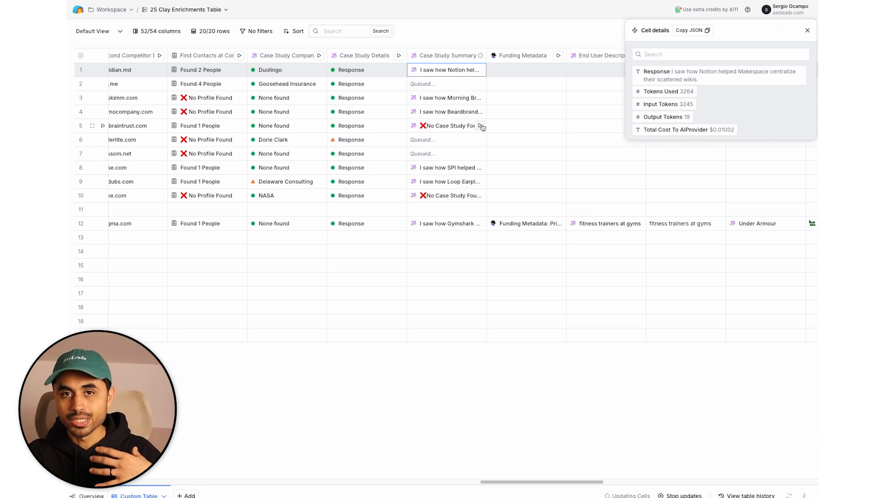
{"action": "left_click", "coordinate": [459, 99]}
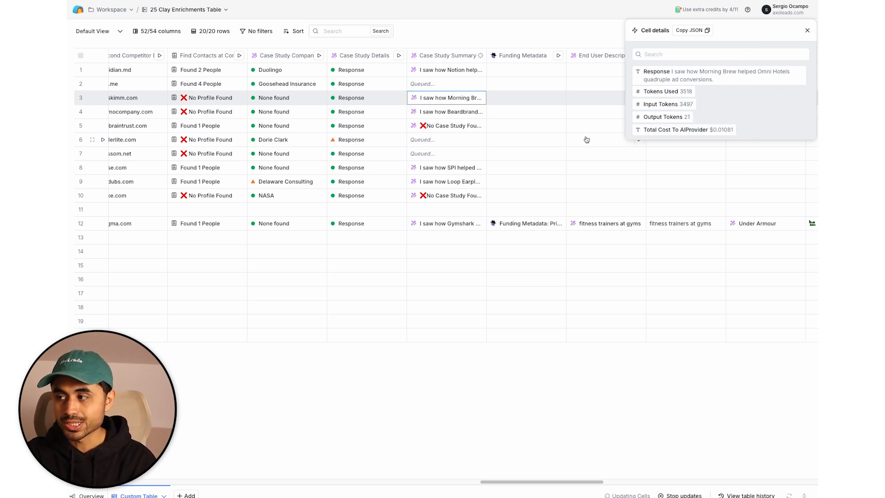
{"action": "left_click", "coordinate": [439, 115]}
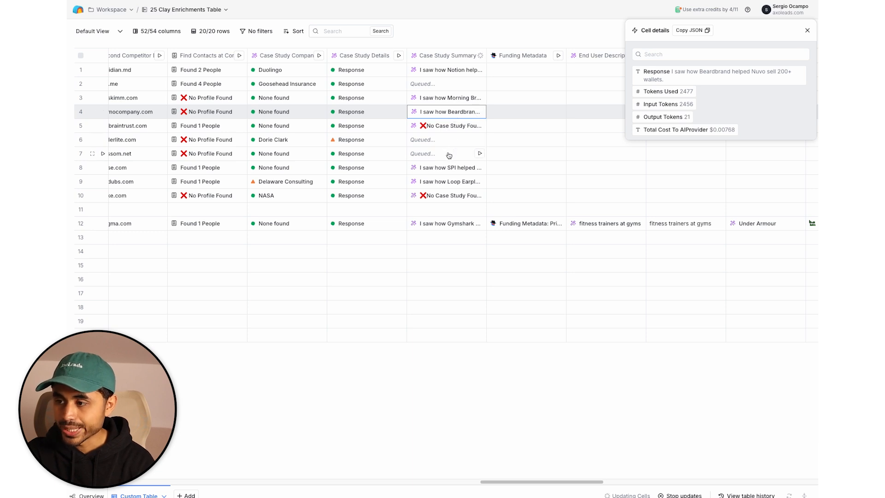
{"action": "left_click", "coordinate": [442, 167]}
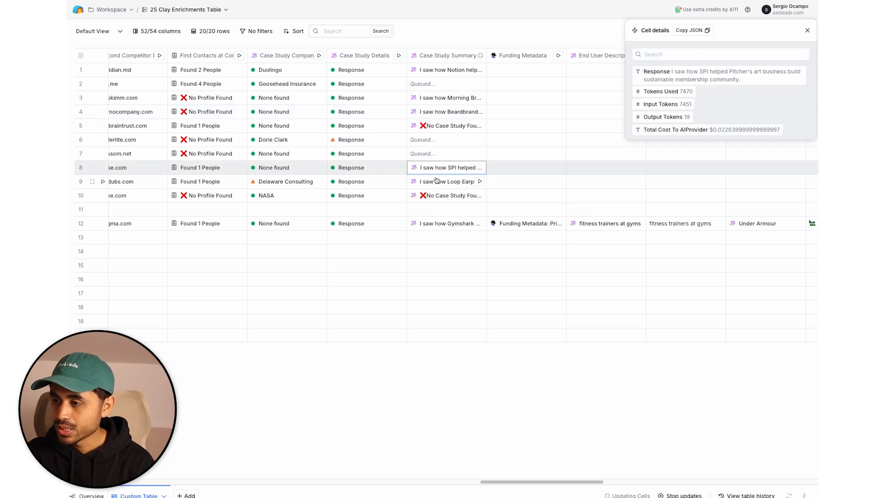
{"action": "left_click", "coordinate": [438, 181]}
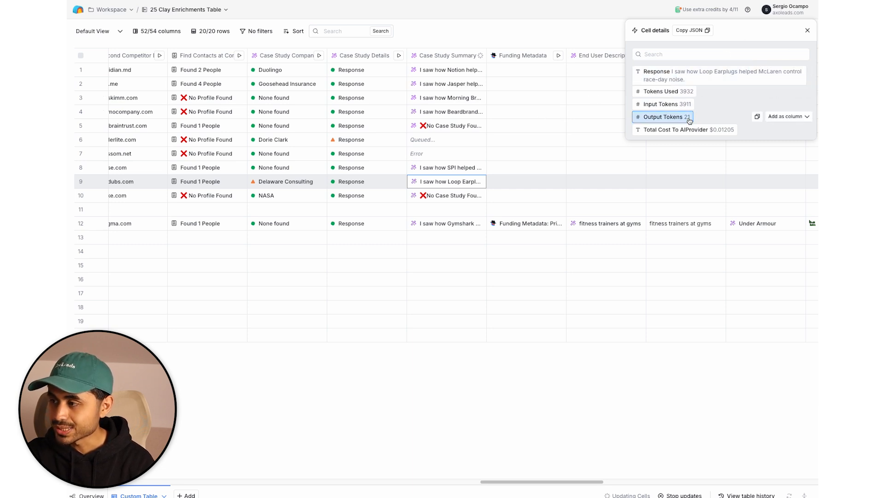
{"action": "left_click", "coordinate": [446, 85]}
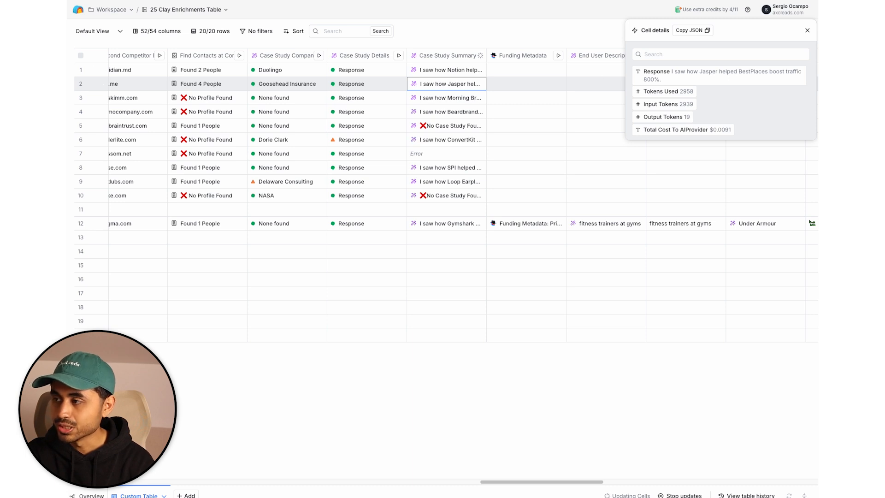
{"action": "left_click", "coordinate": [806, 31]}
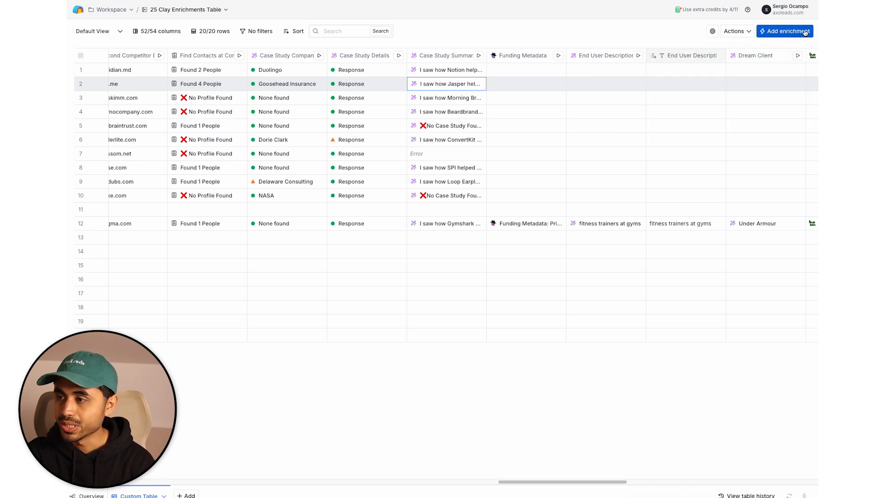
- Run the Funding Metadata enrichment on the first 10 rows and read the funding rounds in row 1's result
{"action": "left_click", "coordinate": [558, 56]}
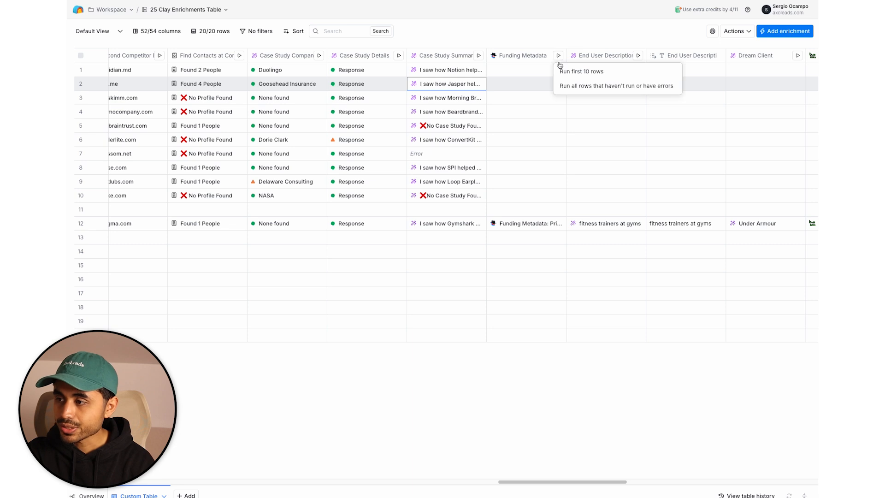
{"action": "left_click", "coordinate": [562, 68]}
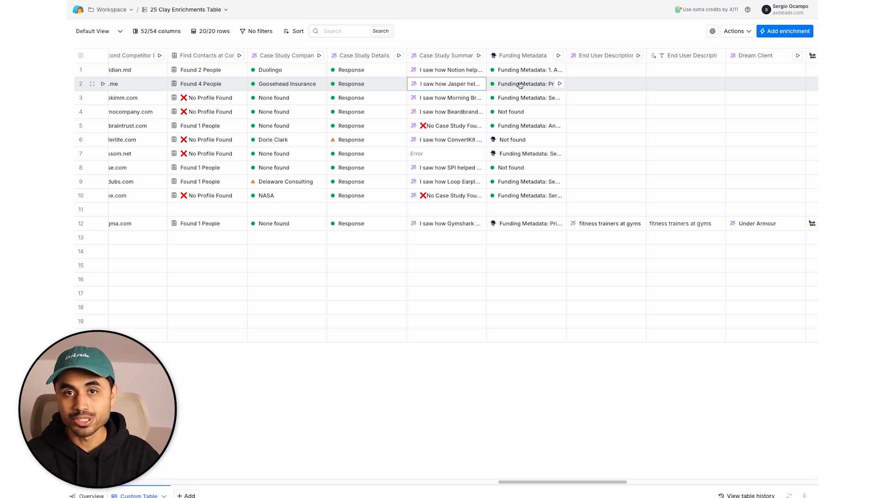
{"action": "left_click", "coordinate": [525, 71]}
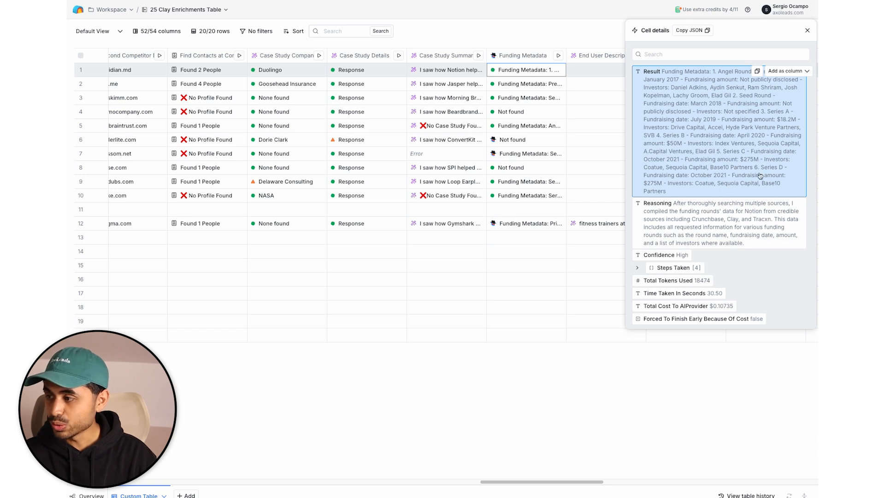
{"action": "left_click", "coordinate": [807, 30]}
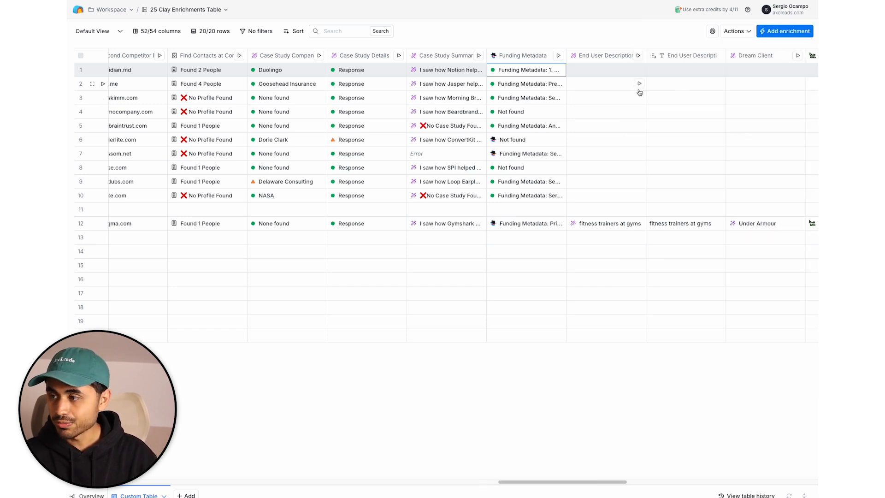
- Open the End User Description column's configuration and run the enrichment on the first 10 rows
{"action": "left_click", "coordinate": [604, 55]}
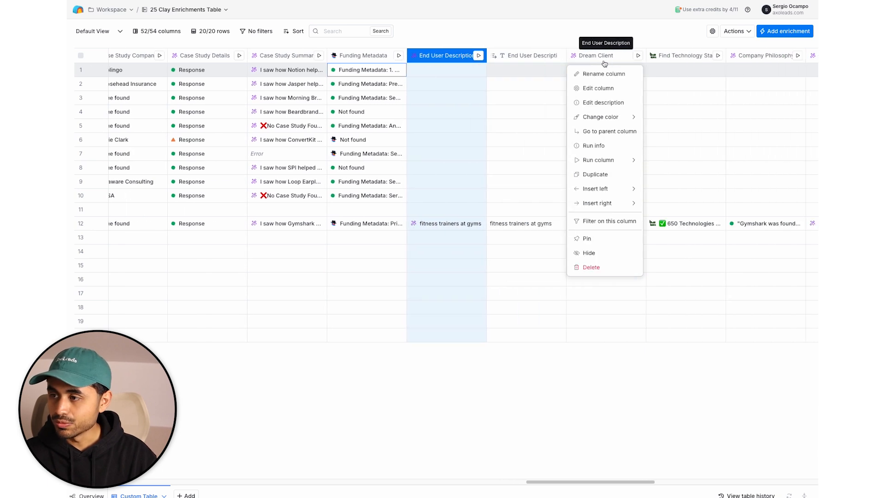
{"action": "left_click", "coordinate": [595, 87]}
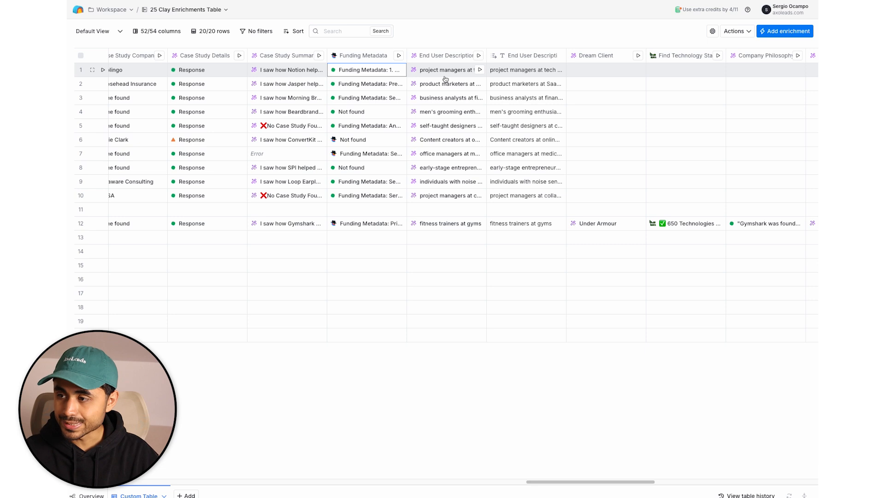
- Read the full End User Description text in rows 1, 4 and 10, leaving each cell unedited
{"action": "double_click", "coordinate": [495, 73]}
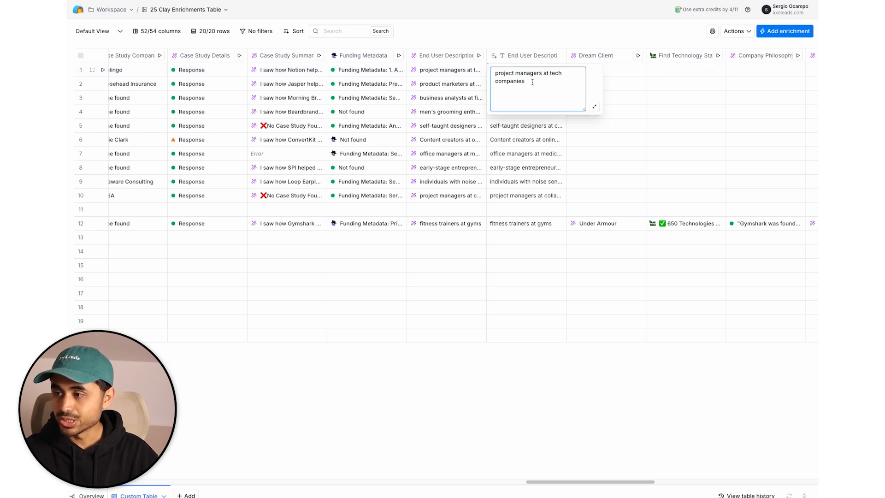
{"action": "left_click", "coordinate": [514, 30]}
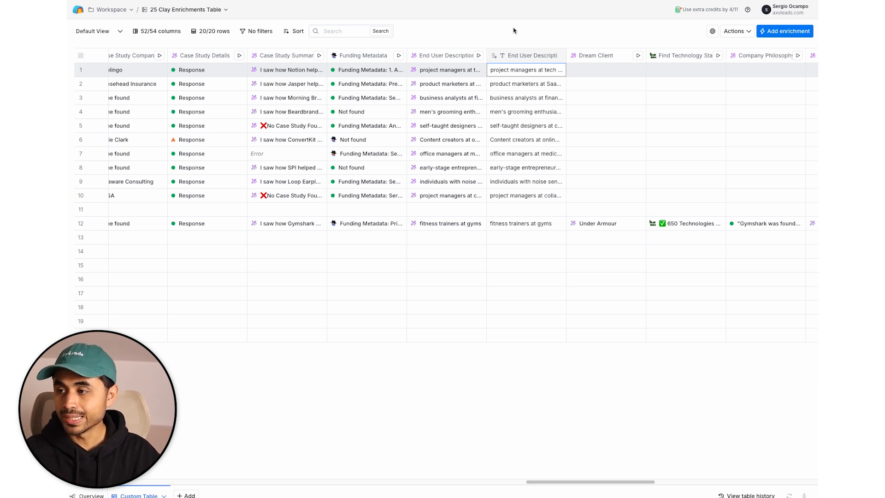
{"action": "key", "text": "Return"}
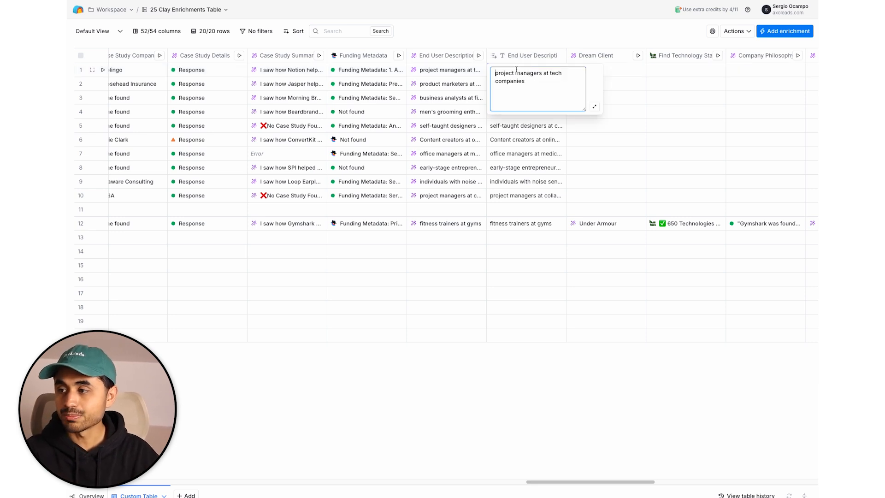
{"action": "left_click", "coordinate": [503, 27]}
{"action": "double_click", "coordinate": [517, 112]}
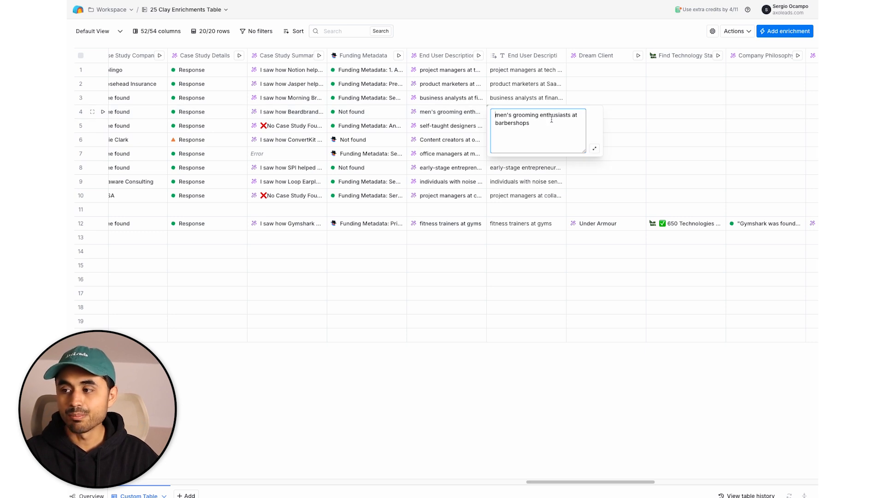
{"action": "left_click", "coordinate": [501, 36]}
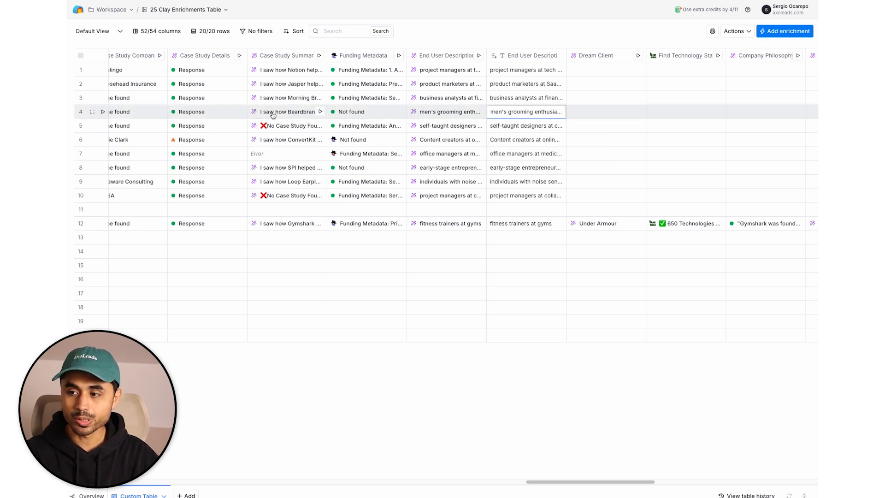
{"action": "double_click", "coordinate": [520, 197]}
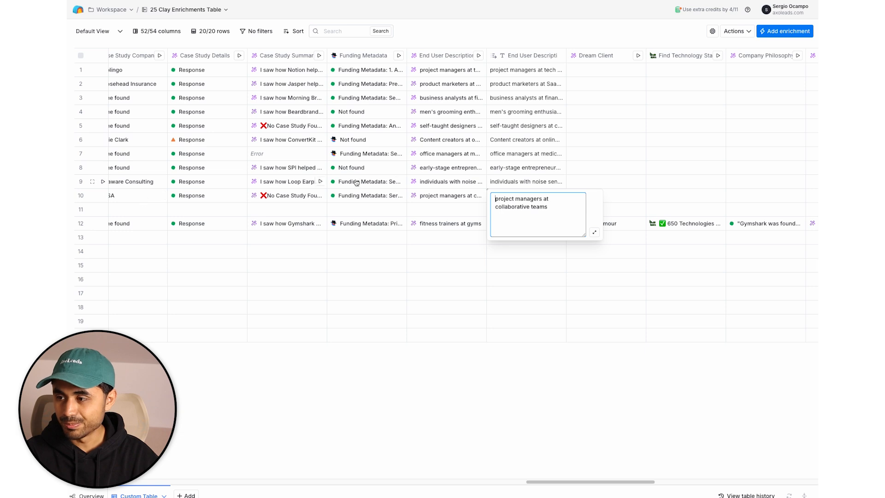
{"action": "key", "text": "Escape"}
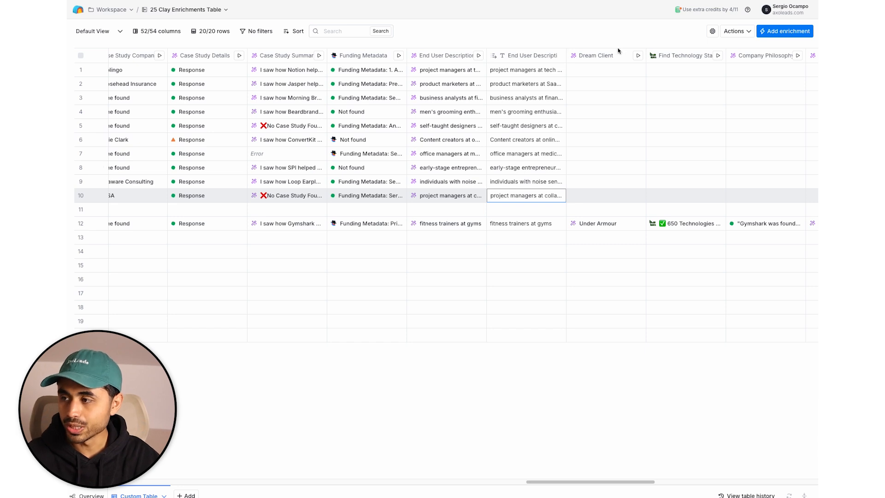
- Run the Dream Client enrichment on the first 10 rows
{"action": "left_click", "coordinate": [638, 56]}
{"action": "left_click", "coordinate": [646, 70]}
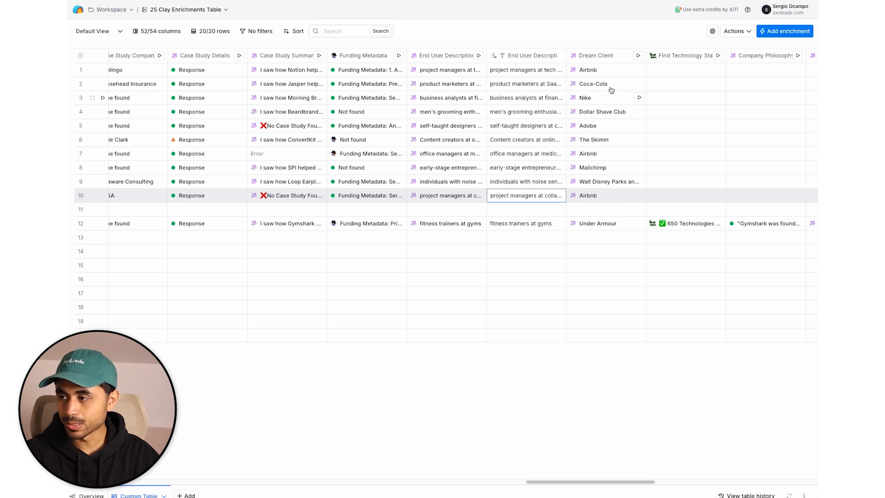
- Run the Find Technology Stack enrichment on the first 10 rows and inspect the technologies listed for row 1
{"action": "left_click", "coordinate": [719, 55]}
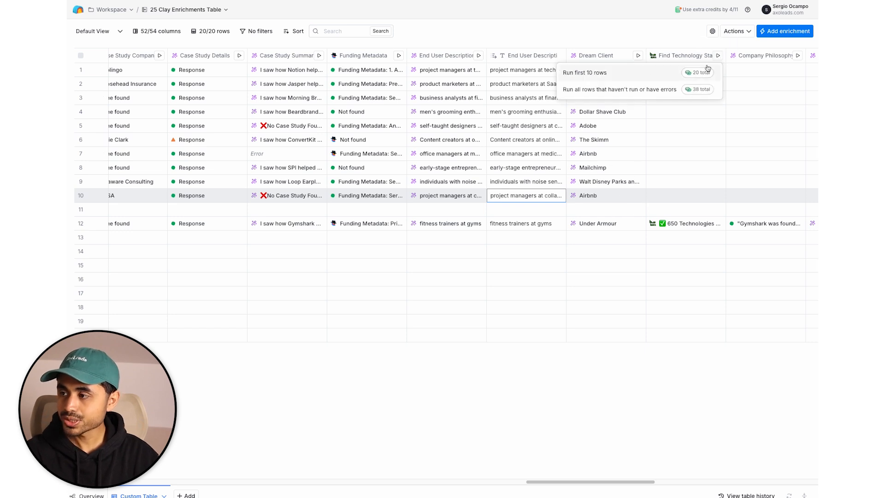
{"action": "left_click", "coordinate": [620, 76]}
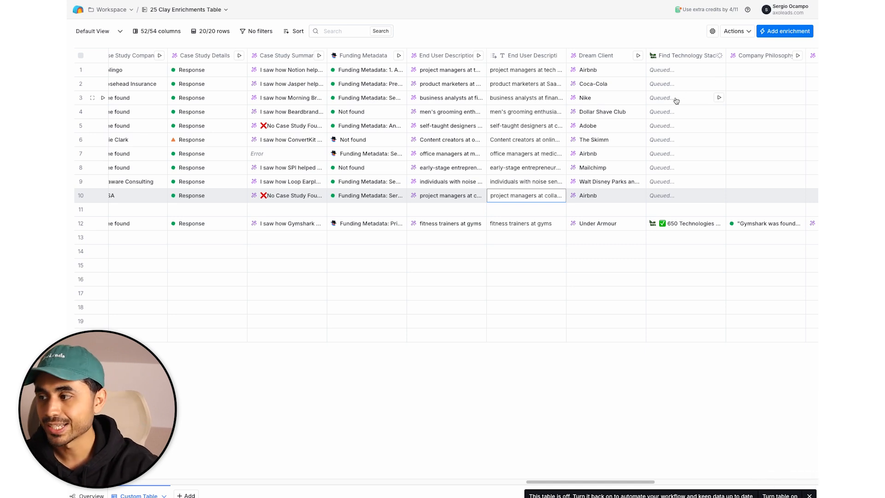
{"action": "scroll", "coordinate": [676, 100], "scroll_direction": "right", "scroll_amount": 6}
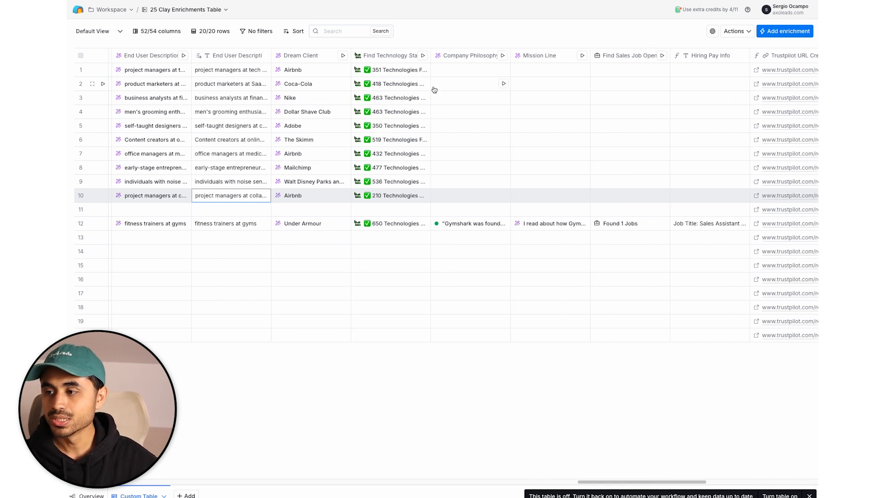
{"action": "left_click", "coordinate": [391, 70]}
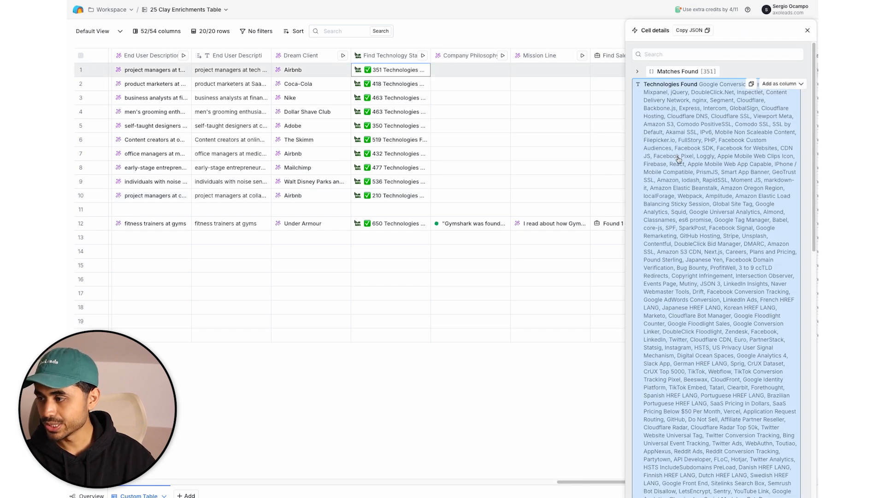
- Read through the full Technologies Found list and the total technology count in row 1's cell details
{"action": "scroll", "coordinate": [722, 180], "scroll_direction": "down", "scroll_amount": 1}
{"action": "scroll", "coordinate": [722, 179], "scroll_direction": "down", "scroll_amount": 6}
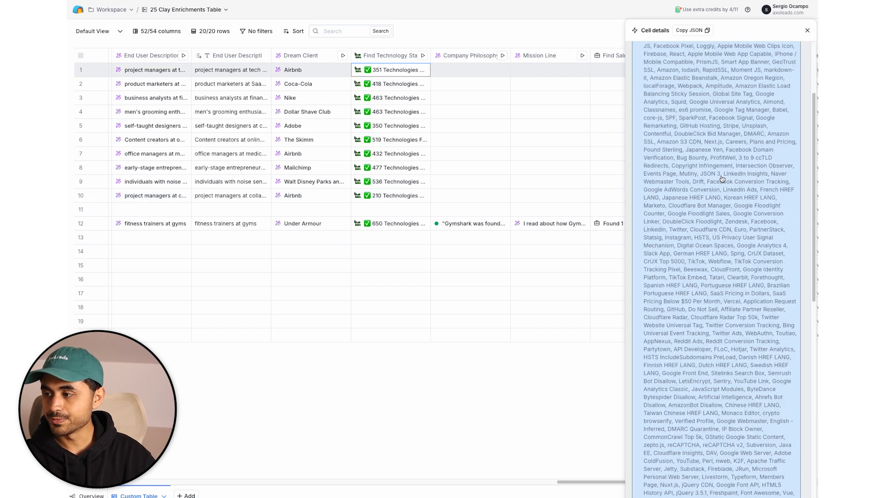
{"action": "scroll", "coordinate": [723, 180], "scroll_direction": "down", "scroll_amount": 5}
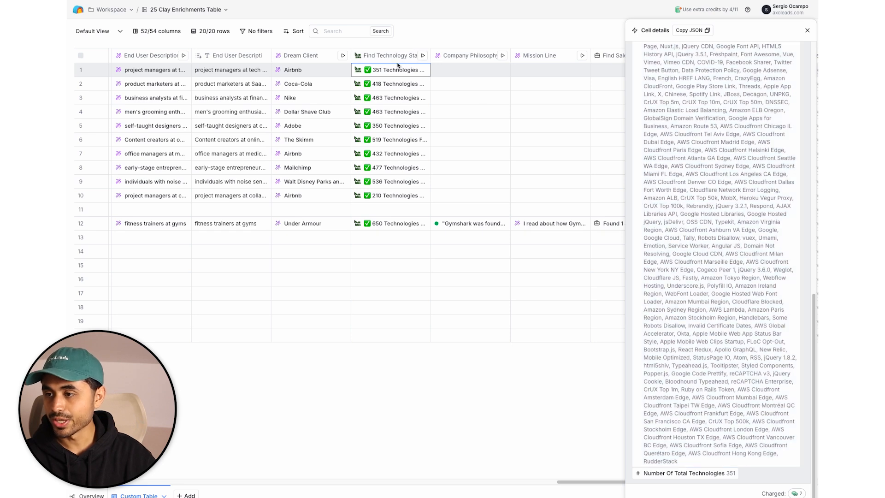
{"action": "scroll", "coordinate": [780, 173], "scroll_direction": "up", "scroll_amount": 4}
{"action": "scroll", "coordinate": [781, 172], "scroll_direction": "down", "scroll_amount": 4}
{"action": "scroll", "coordinate": [781, 171], "scroll_direction": "down", "scroll_amount": 1}
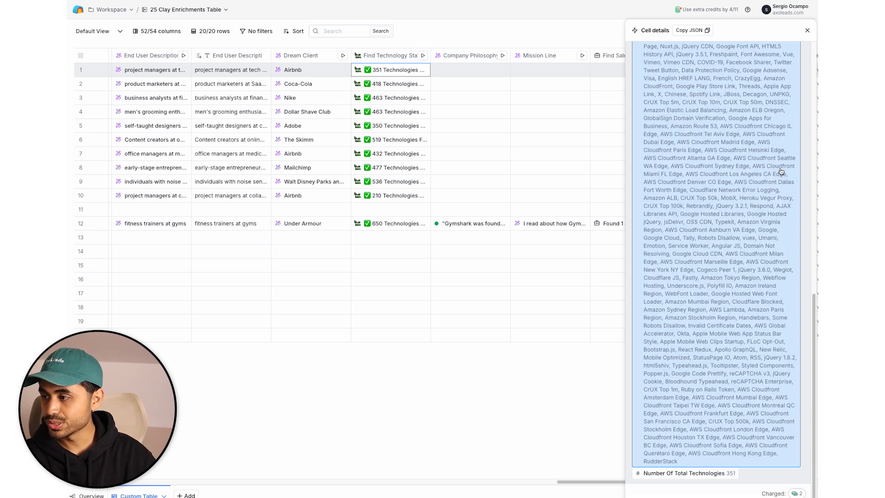
{"action": "scroll", "coordinate": [722, 156], "scroll_direction": "up", "scroll_amount": 9}
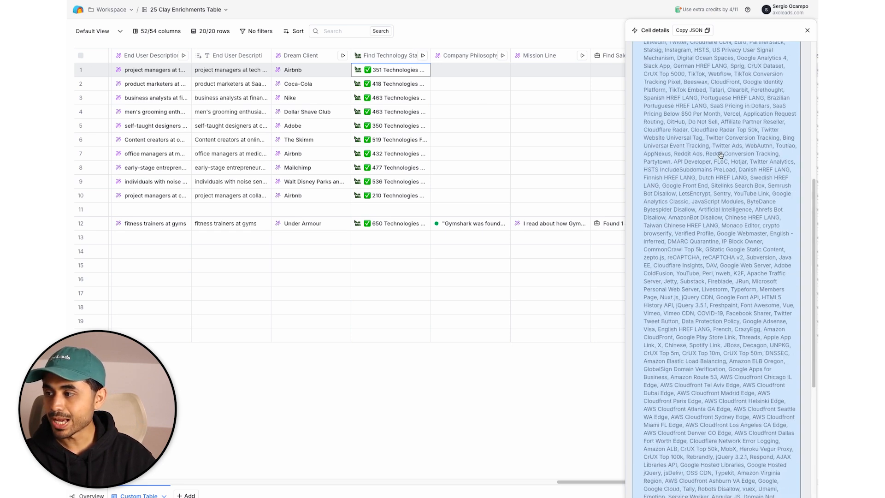
{"action": "scroll", "coordinate": [720, 156], "scroll_direction": "up", "scroll_amount": 3}
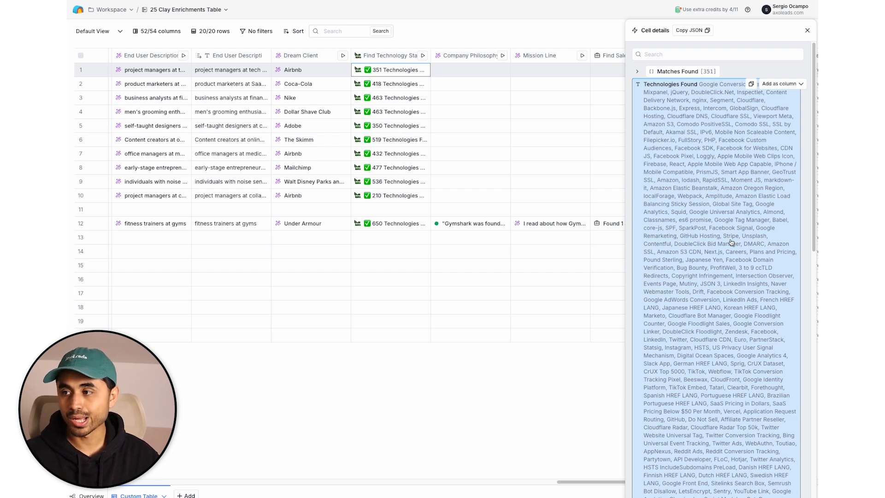
- Run the Company Philosophy enrichment on the first 10 rows and open the column's configuration to review its prompt
{"action": "left_click", "coordinate": [504, 84]}
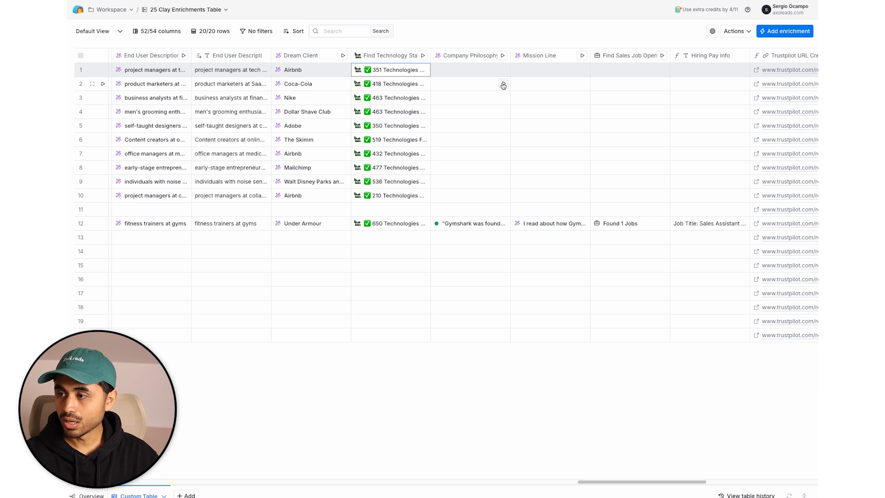
{"action": "left_click", "coordinate": [502, 56]}
{"action": "left_click", "coordinate": [509, 69]}
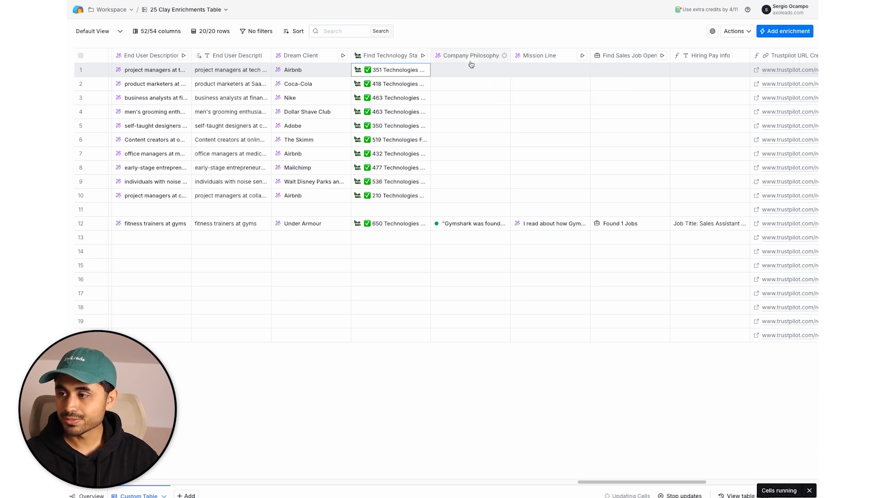
{"action": "double_click", "coordinate": [457, 61]}
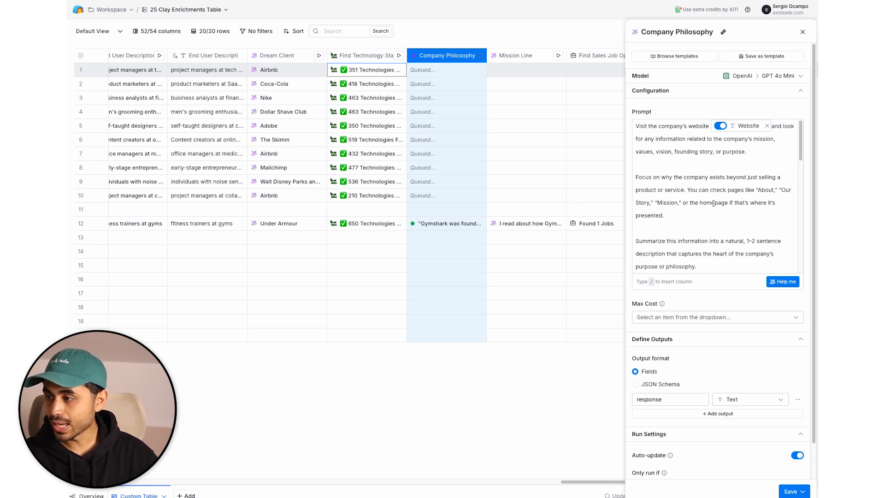
{"action": "scroll", "coordinate": [713, 204], "scroll_direction": "down", "scroll_amount": 1}
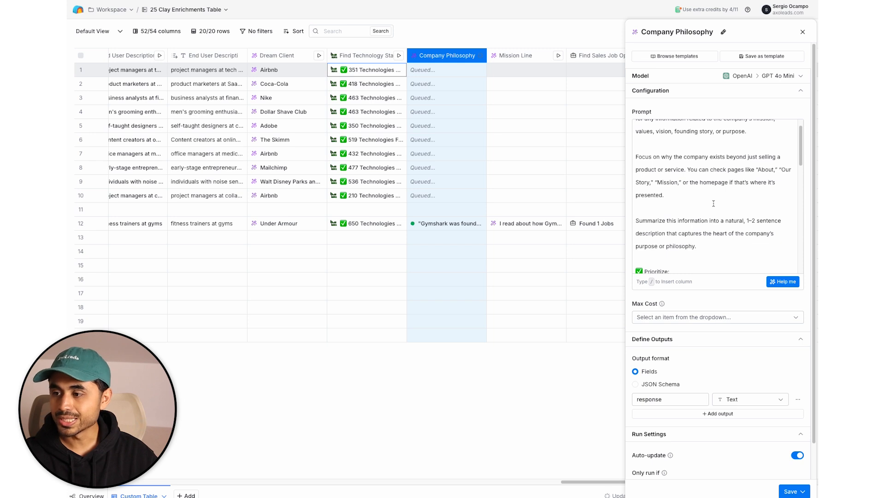
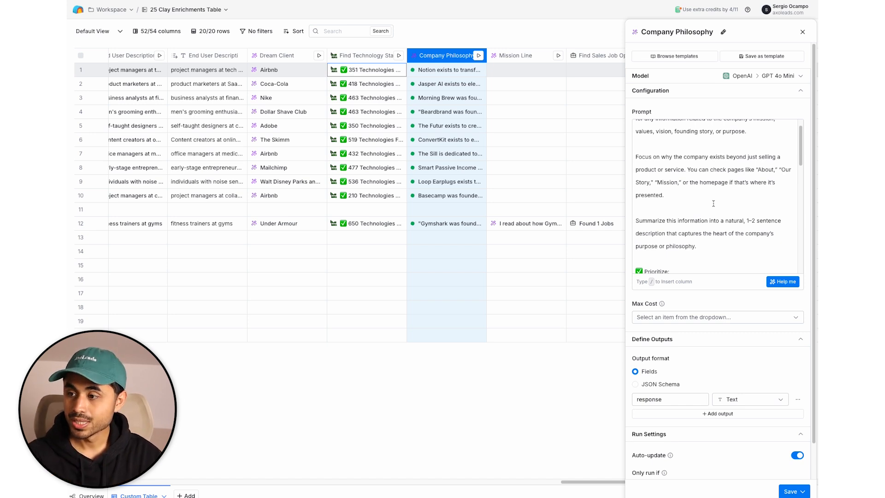
- Read the Company Philosophy response and reasoning for rows 9 and 12, and close the cell details
{"action": "left_click", "coordinate": [438, 186]}
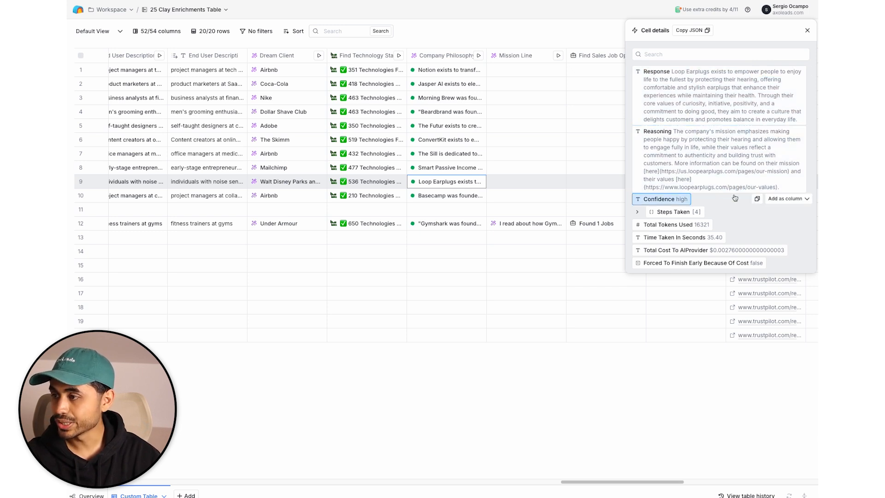
{"action": "left_click", "coordinate": [437, 228]}
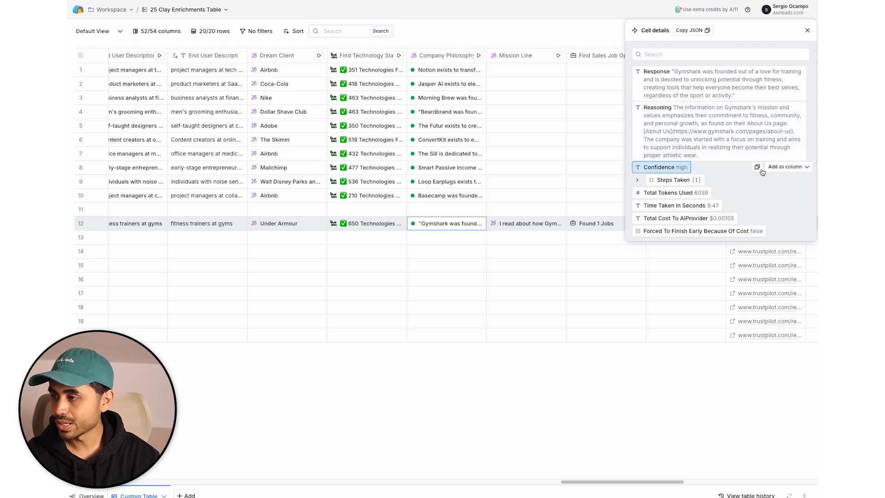
{"action": "left_click", "coordinate": [807, 30]}
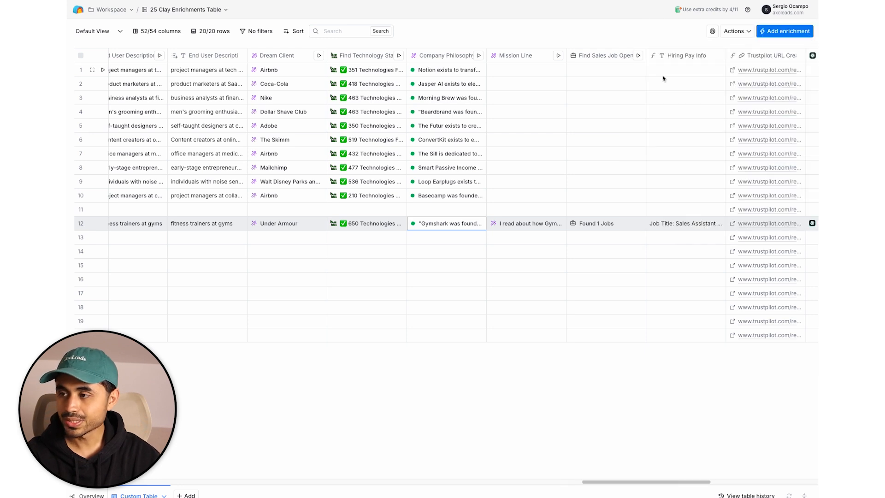
- Run the Mission Line enrichment on the first 10 rows and read the generated lines in rows 12 and 1
{"action": "left_click", "coordinate": [558, 55]}
{"action": "left_click", "coordinate": [559, 71]}
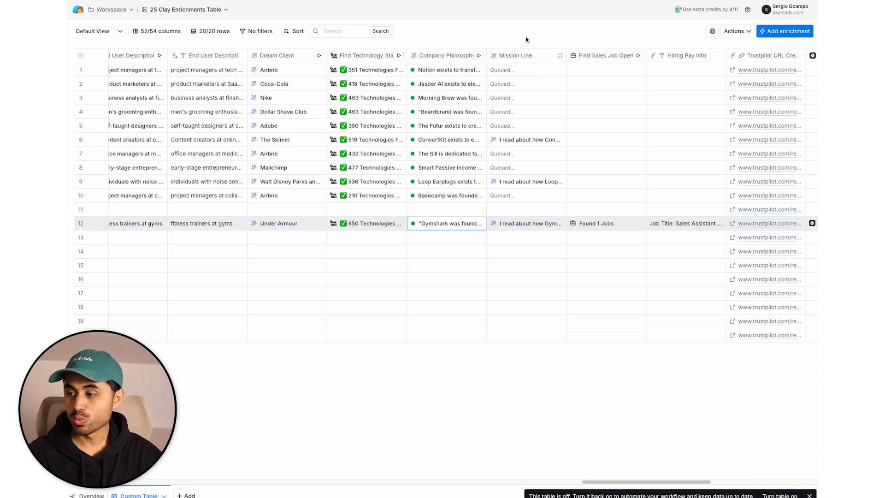
{"action": "left_click", "coordinate": [518, 222]}
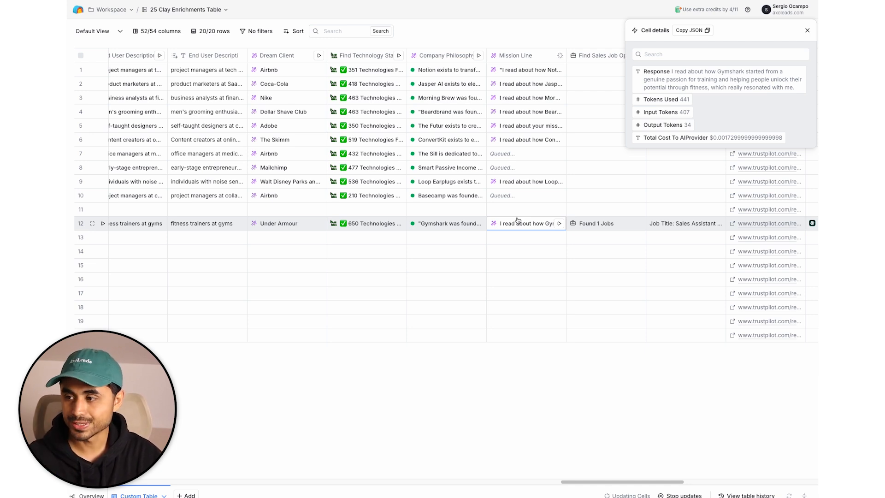
{"action": "left_click", "coordinate": [524, 76]}
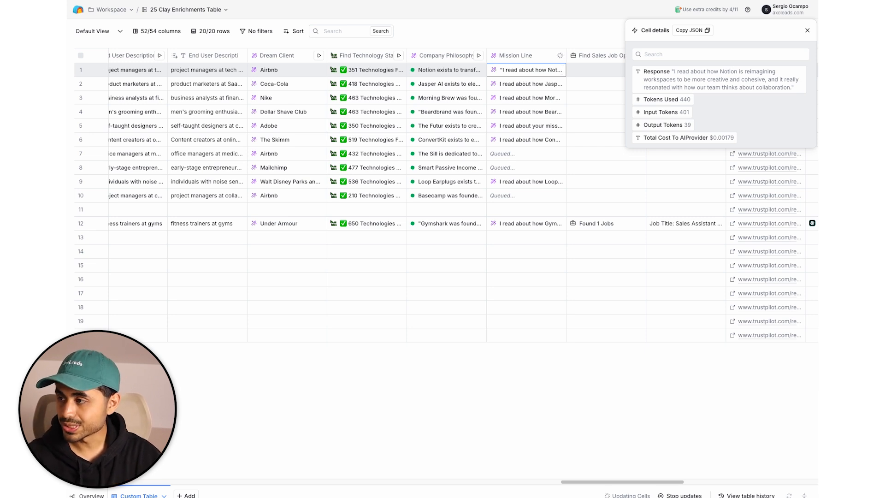
- Run the Find Sales Job Openings enrichment on the first 10 rows and expand job 0 in row 1's results
{"action": "left_click", "coordinate": [639, 55]}
{"action": "left_click", "coordinate": [659, 73]}
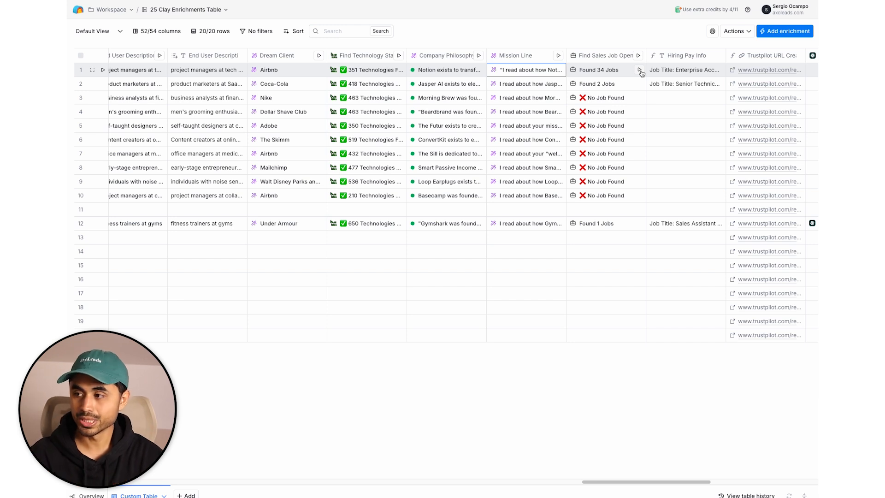
{"action": "left_click", "coordinate": [584, 74]}
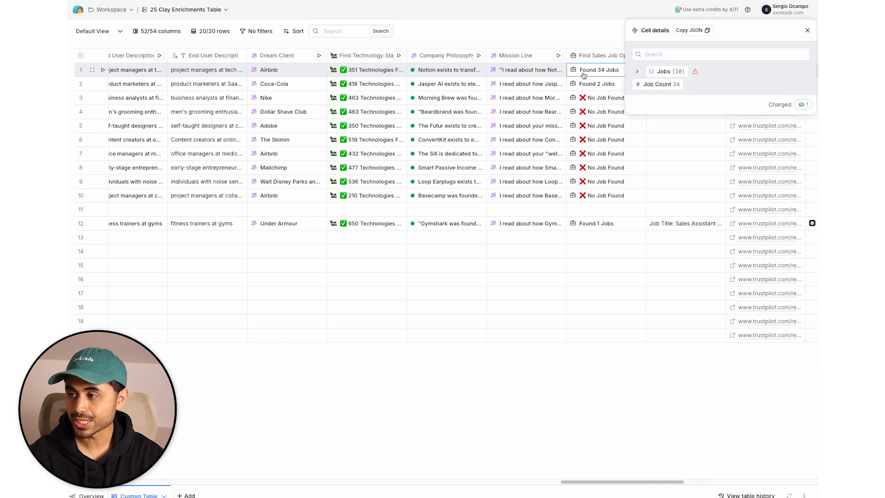
{"action": "left_click", "coordinate": [656, 73]}
{"action": "left_click", "coordinate": [659, 86]}
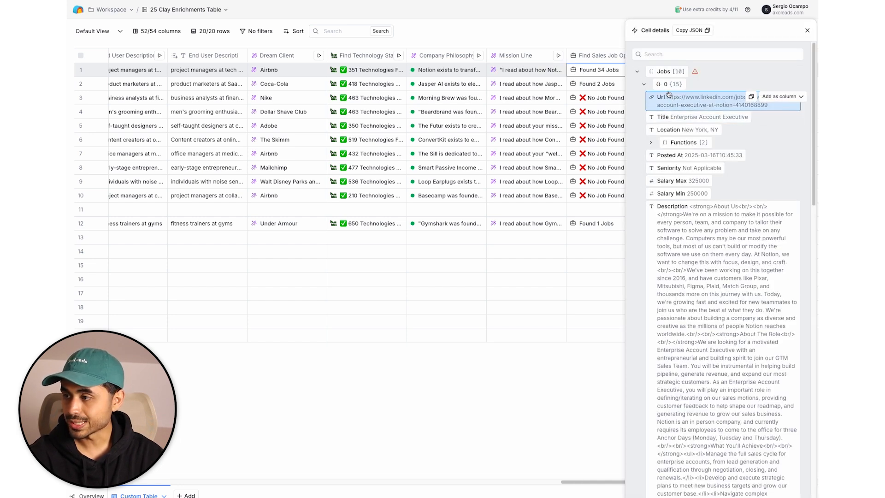
- Inspect the title, location and salary of jobs 1 to 9 in row 1's results, and close the cell details
{"action": "left_click", "coordinate": [668, 86]}
{"action": "left_click", "coordinate": [669, 97]}
{"action": "left_click", "coordinate": [669, 97]}
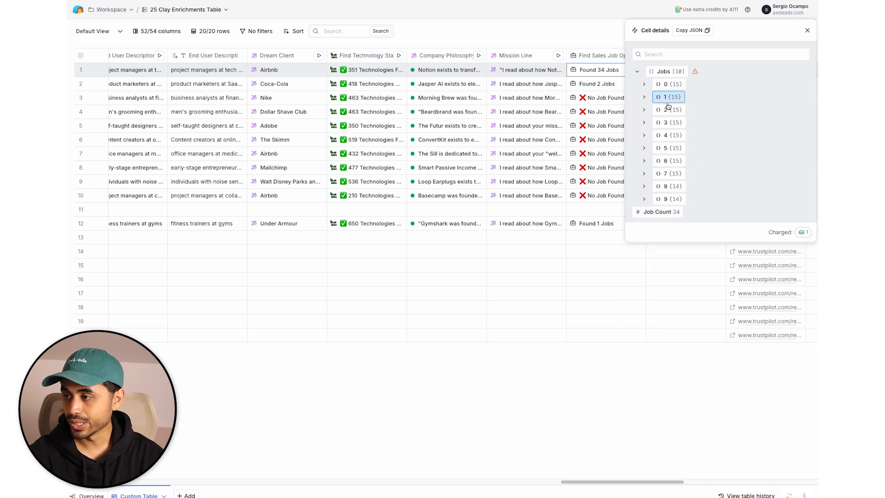
{"action": "left_click", "coordinate": [667, 110]}
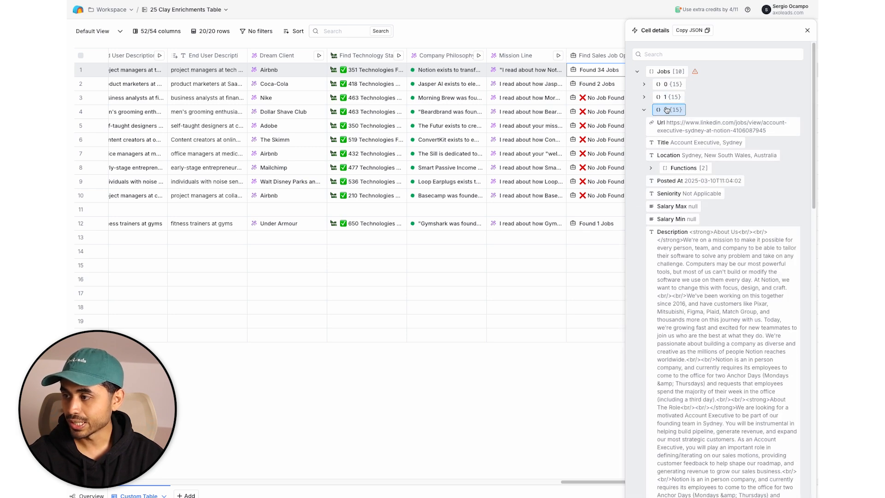
{"action": "left_click", "coordinate": [667, 110]}
{"action": "left_click", "coordinate": [665, 121]}
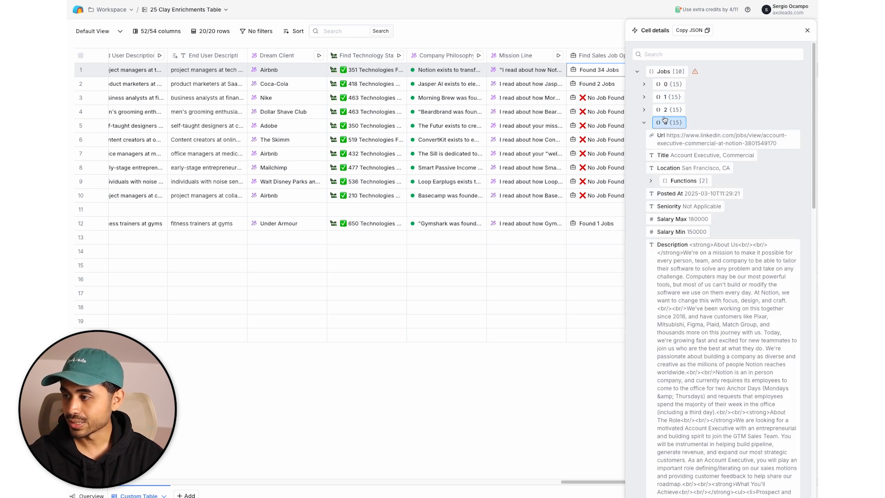
{"action": "left_click", "coordinate": [665, 121]}
{"action": "left_click", "coordinate": [664, 135]}
{"action": "left_click", "coordinate": [664, 135]}
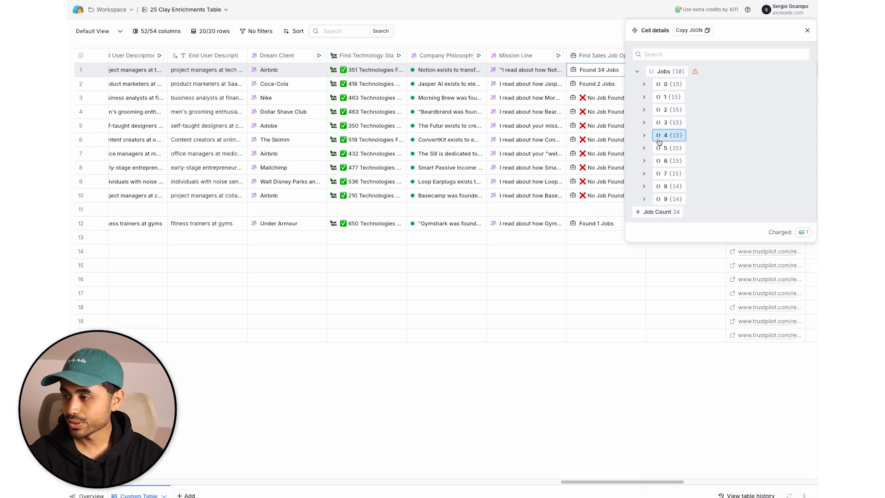
{"action": "left_click", "coordinate": [658, 148]}
{"action": "left_click", "coordinate": [659, 148]}
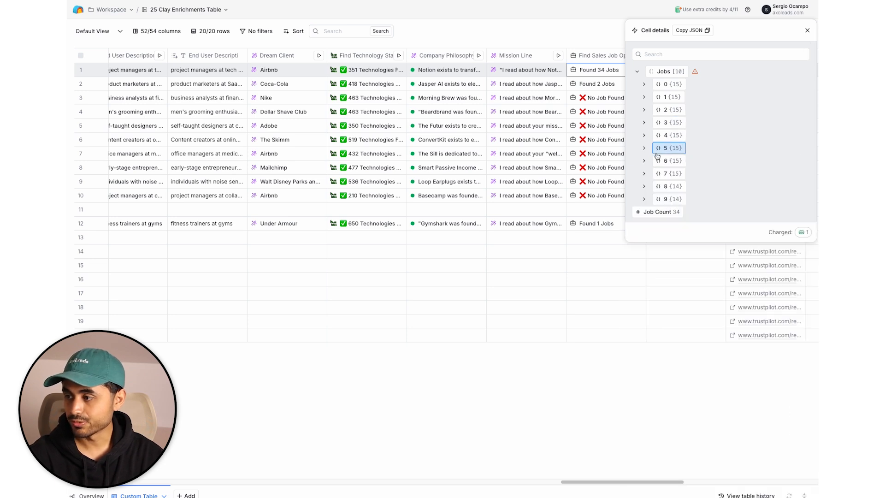
{"action": "left_click", "coordinate": [658, 161]}
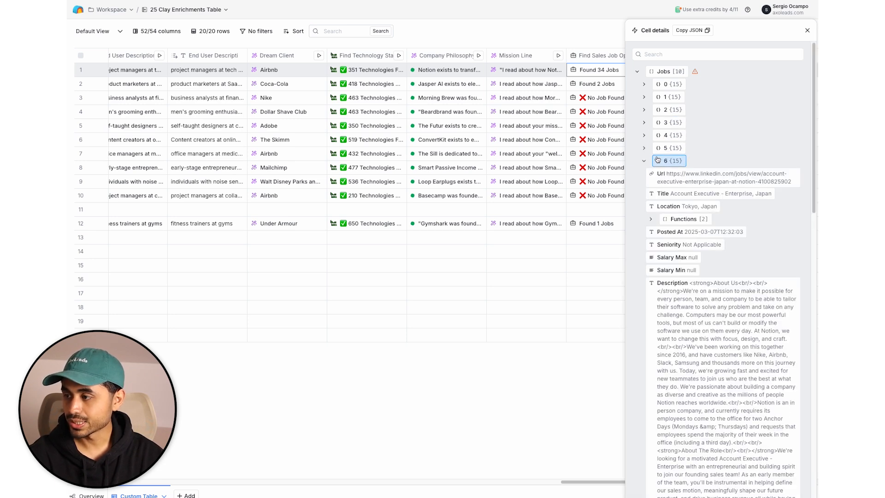
{"action": "left_click", "coordinate": [658, 161]}
{"action": "left_click", "coordinate": [658, 173]}
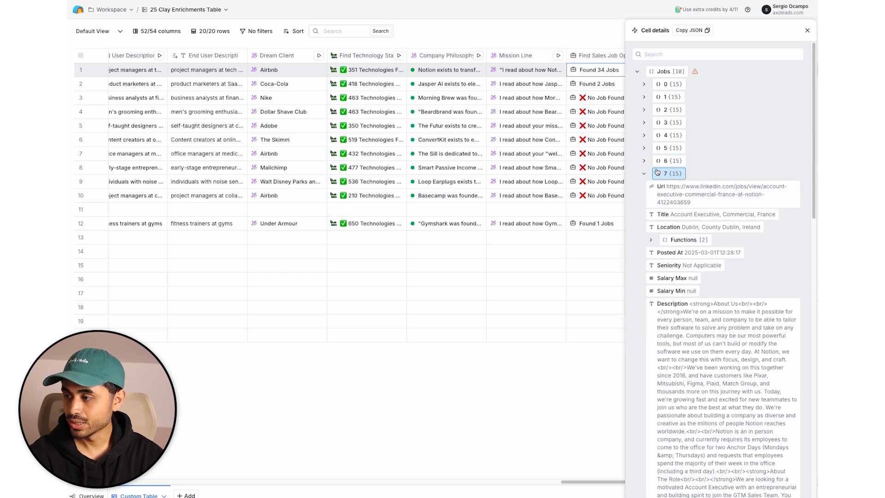
{"action": "left_click", "coordinate": [658, 173]}
{"action": "left_click", "coordinate": [657, 186]}
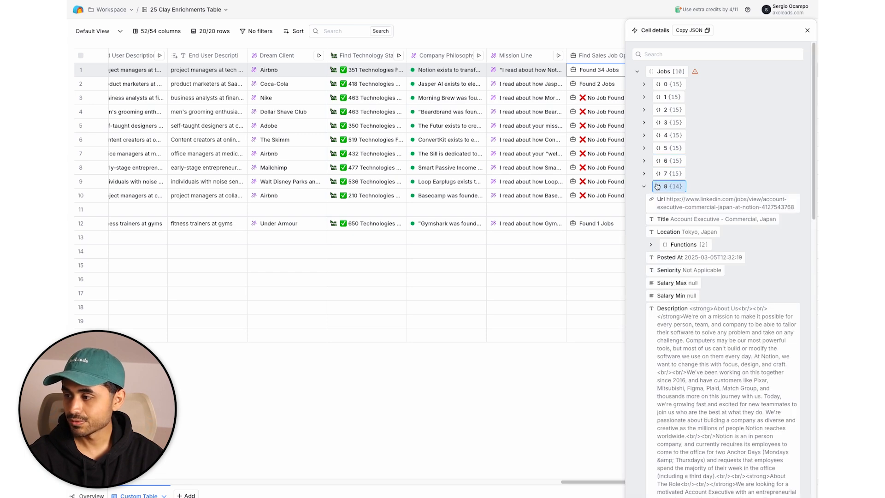
{"action": "left_click", "coordinate": [657, 186]}
{"action": "left_click", "coordinate": [658, 198]}
{"action": "left_click", "coordinate": [658, 198]}
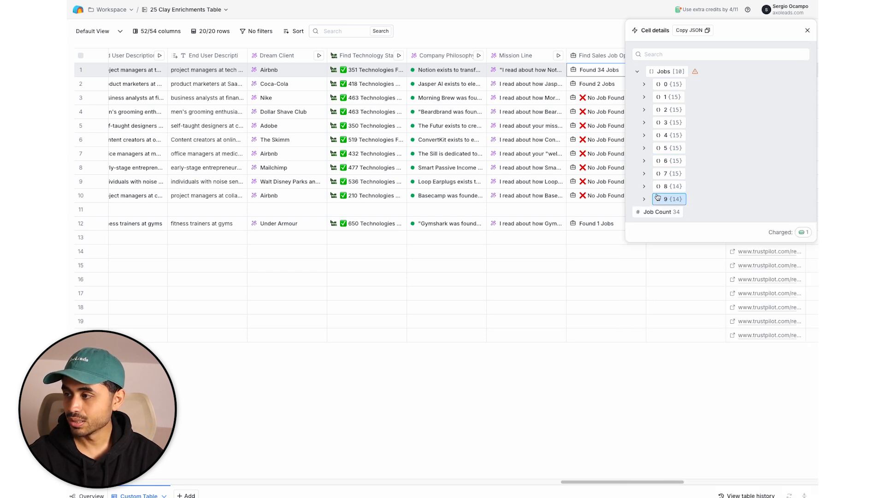
{"action": "left_click", "coordinate": [807, 31]}
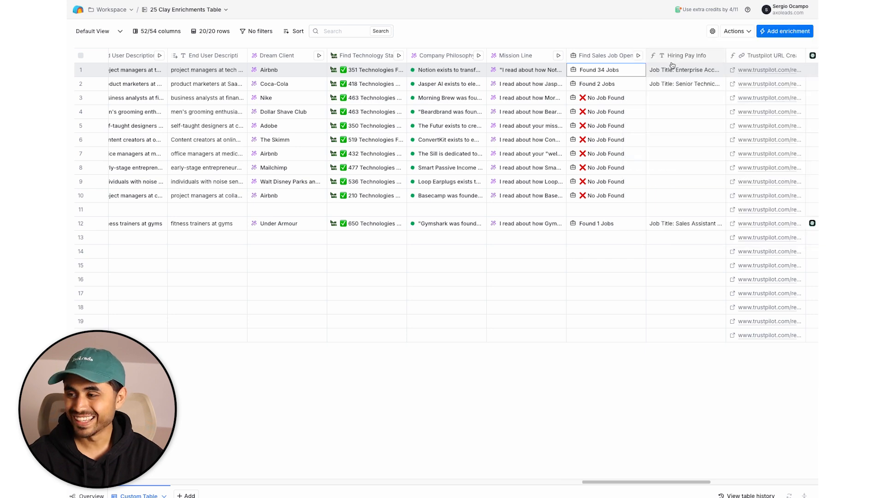
- Read the full Hiring Pay Info text in row 1, including the pay range, leaving the cell unedited
{"action": "scroll", "coordinate": [679, 77], "scroll_direction": "right", "scroll_amount": 1}
{"action": "scroll", "coordinate": [679, 77], "scroll_direction": "right", "scroll_amount": 6}
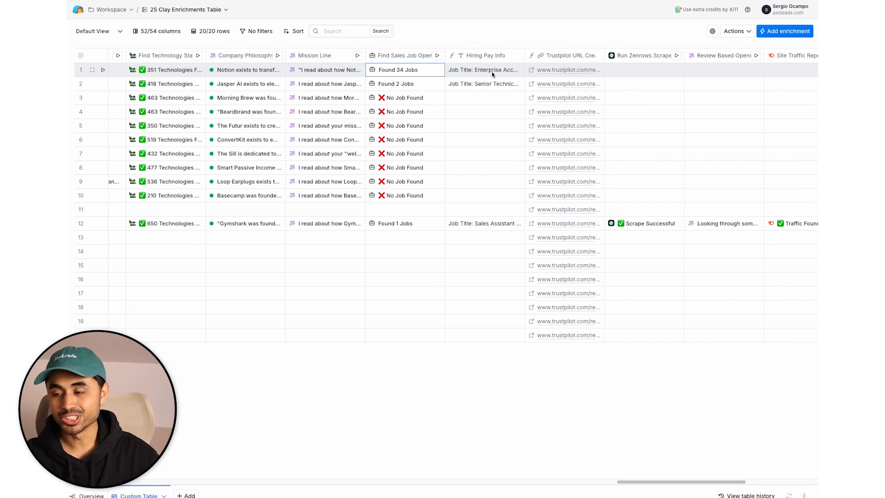
{"action": "double_click", "coordinate": [493, 70]}
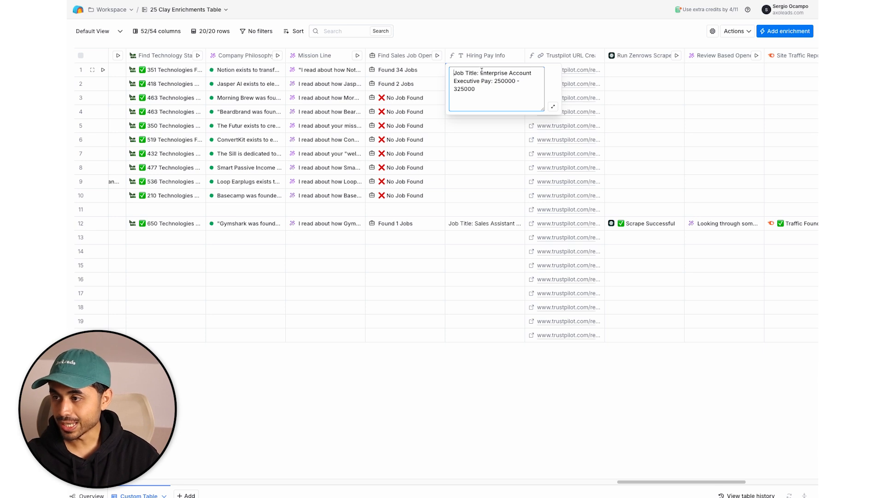
{"action": "left_click_drag", "start_coordinate": [508, 81], "coordinate": [451, 91]}
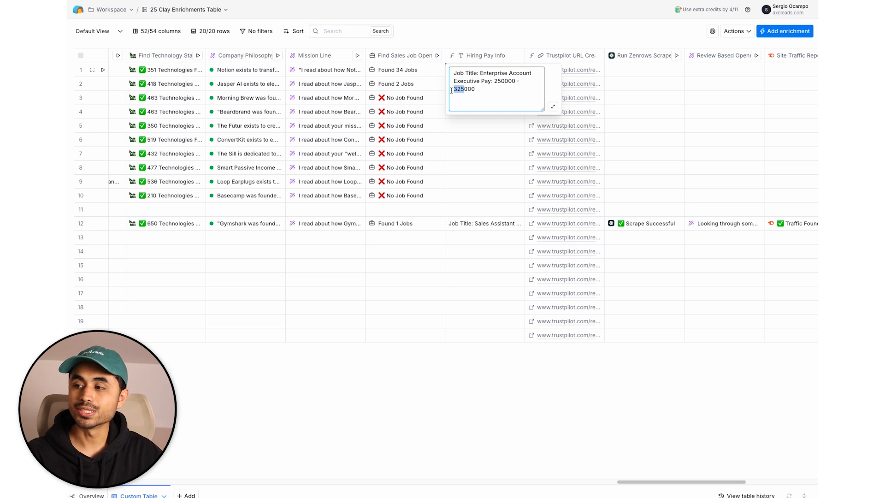
{"action": "left_click", "coordinate": [469, 31]}
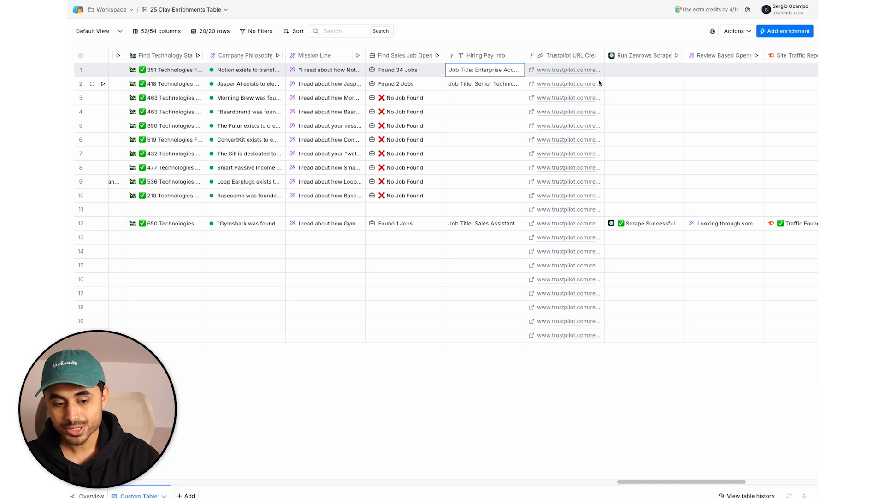
- Run the Zenrows scrape of the Trustpilot URLs on the first 10 rows and open row 1's scraped details
{"action": "scroll", "coordinate": [602, 70], "scroll_direction": "right", "scroll_amount": 5}
{"action": "left_click", "coordinate": [551, 55]}
{"action": "left_click", "coordinate": [556, 70]}
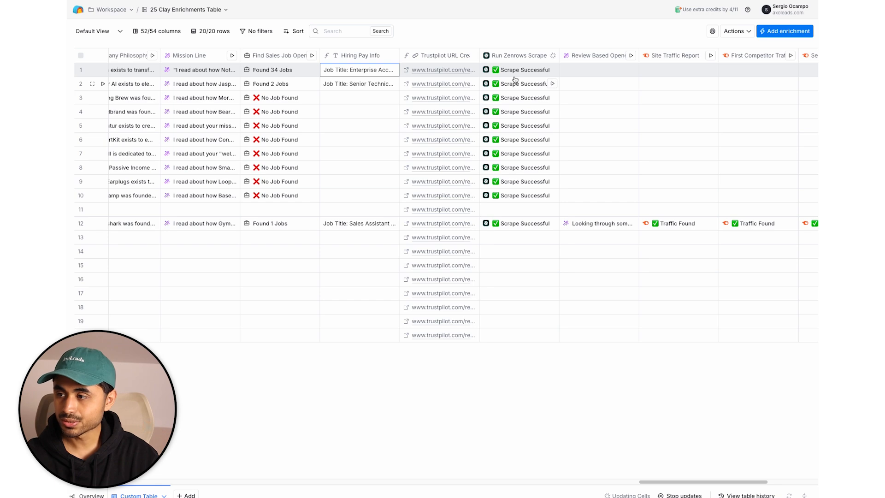
{"action": "left_click", "coordinate": [517, 72]}
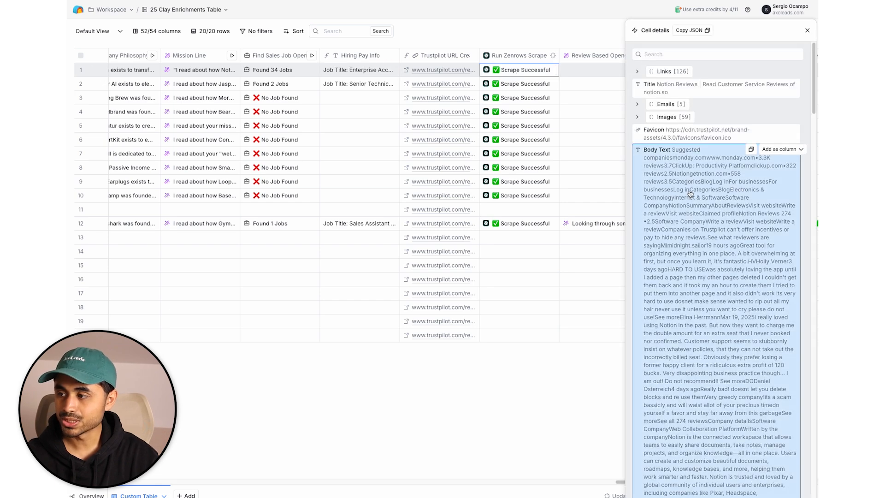
- Skim row 1's scraped Trustpilot body text, close the details, and run the Review Based Opener enrichment on the first 10 rows
{"action": "scroll", "coordinate": [690, 193], "scroll_direction": "down", "scroll_amount": 10}
{"action": "scroll", "coordinate": [687, 142], "scroll_direction": "up", "scroll_amount": 10}
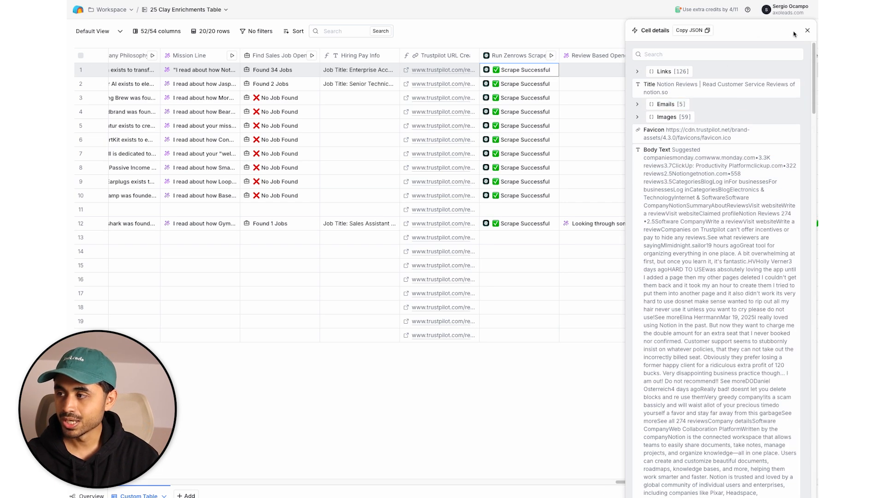
{"action": "left_click", "coordinate": [807, 31]}
{"action": "left_click", "coordinate": [631, 55]}
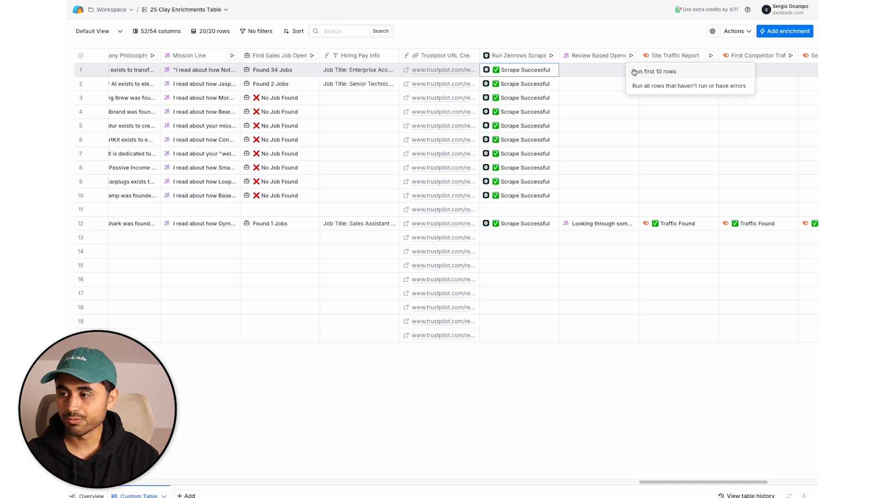
{"action": "left_click", "coordinate": [634, 72]}
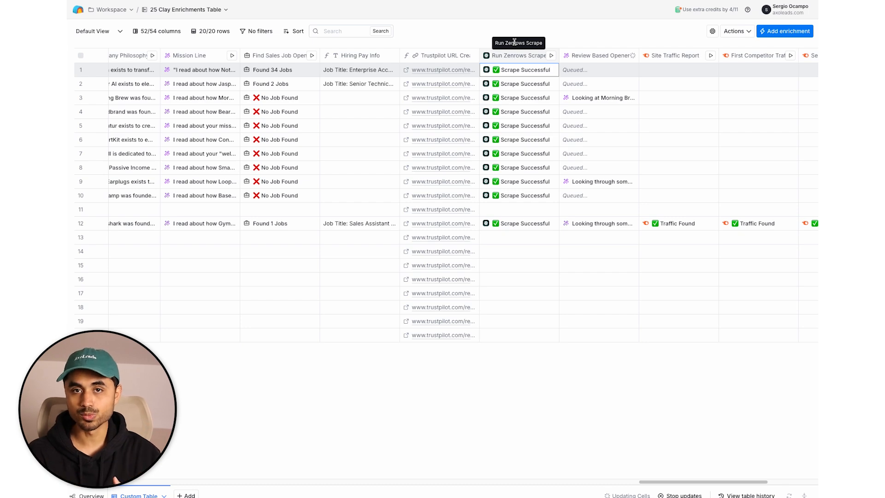
- Review the Review Based Opener column's prompt, including its required opening and closing phrases, and leave its settings unchanged
{"action": "scroll", "coordinate": [431, 61], "scroll_direction": "right", "scroll_amount": 3}
{"action": "left_click", "coordinate": [431, 60]}
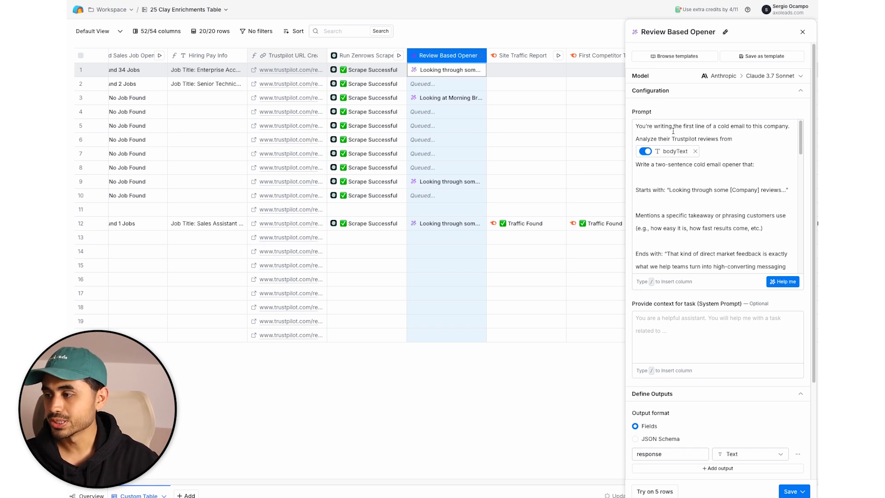
{"action": "scroll", "coordinate": [749, 144], "scroll_direction": "down", "scroll_amount": 3}
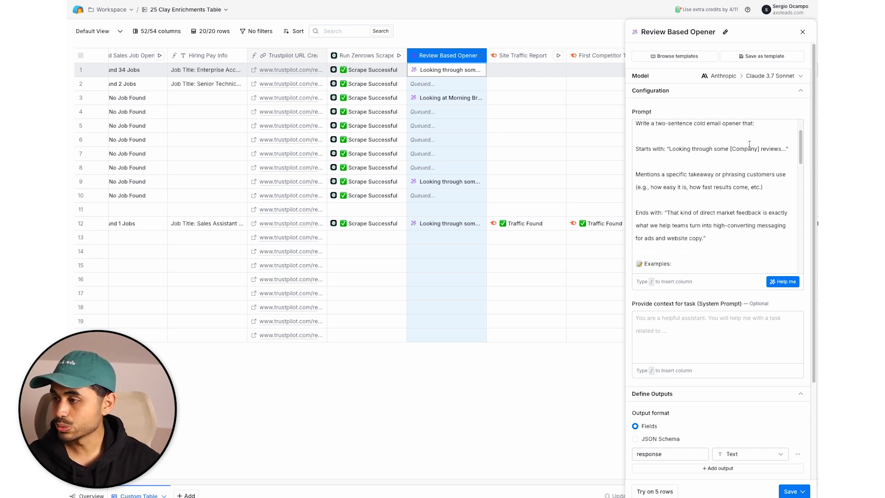
{"action": "scroll", "coordinate": [749, 143], "scroll_direction": "down", "scroll_amount": 1}
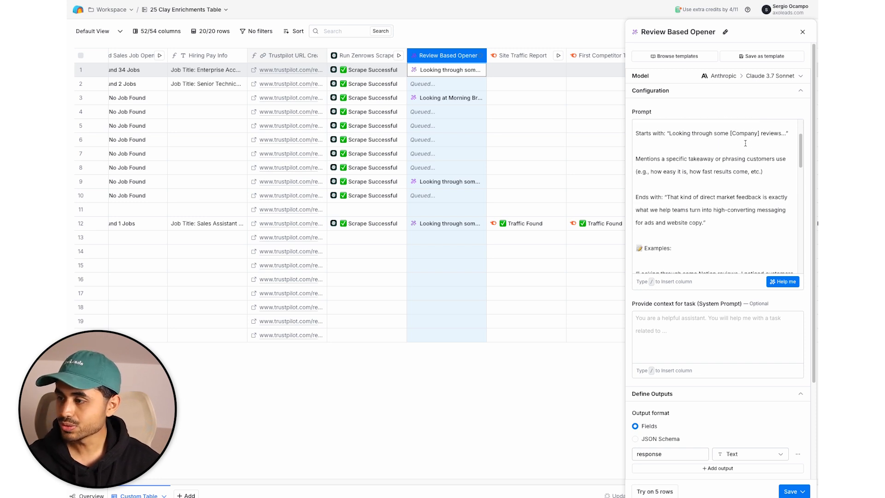
{"action": "scroll", "coordinate": [761, 181], "scroll_direction": "down", "scroll_amount": 2}
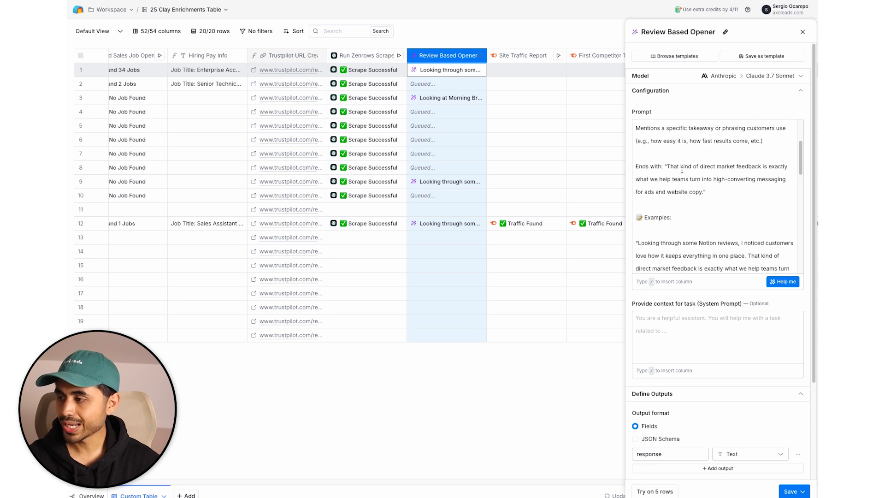
{"action": "key", "text": "Escape"}
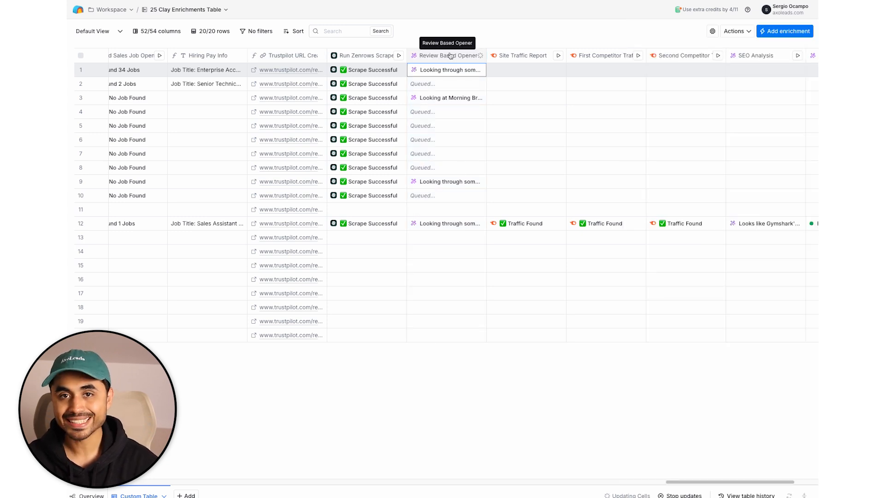
{"action": "left_click", "coordinate": [450, 55]}
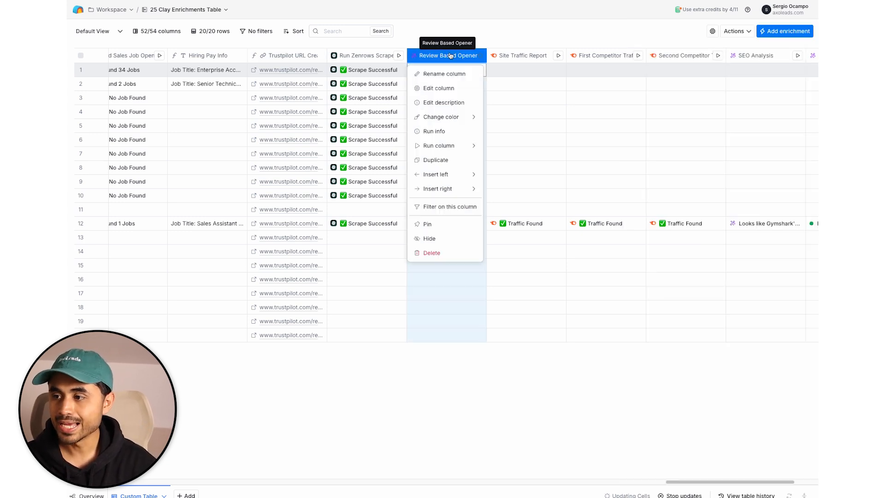
{"action": "left_click", "coordinate": [450, 55]}
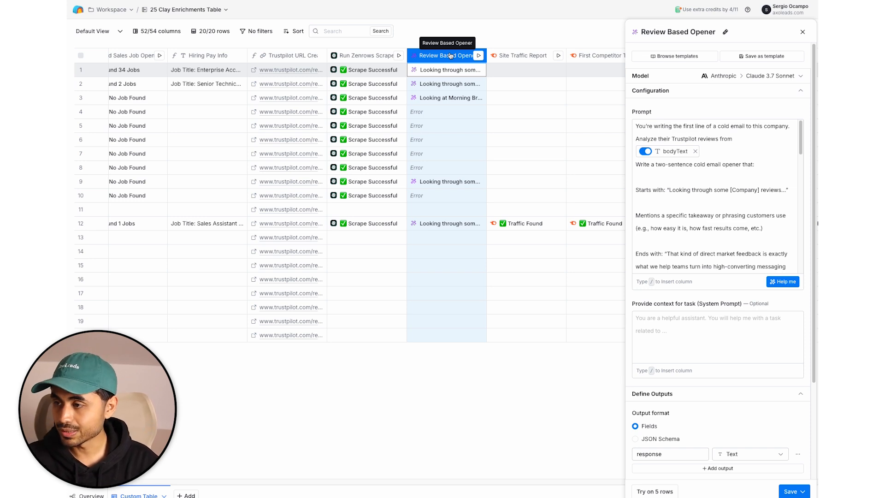
{"action": "left_click", "coordinate": [803, 32]}
- Read the generated Review Based Opener responses in rows 1 and 2, and close the cell details
{"action": "left_click", "coordinate": [456, 73]}
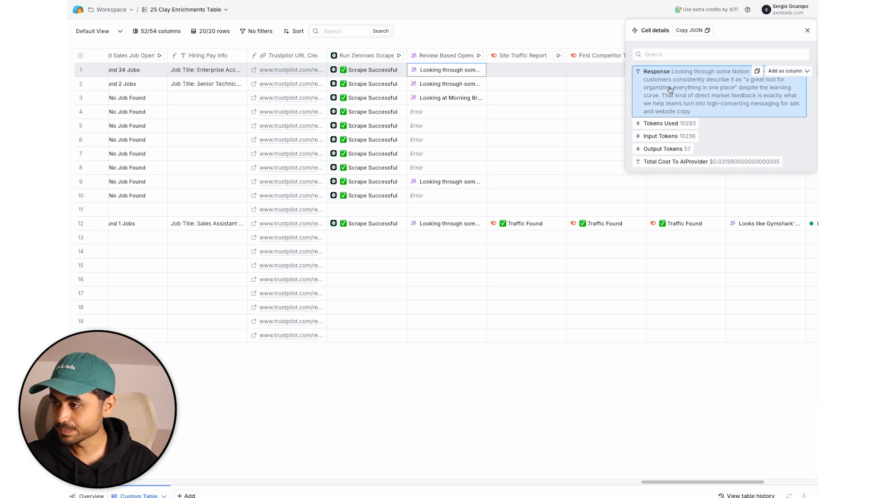
{"action": "mouse_move", "coordinate": [734, 134]}
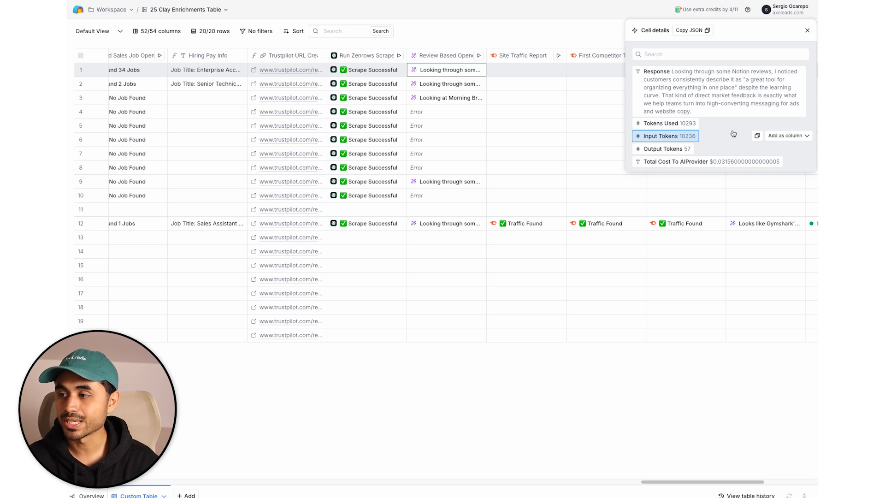
{"action": "left_click", "coordinate": [461, 87]}
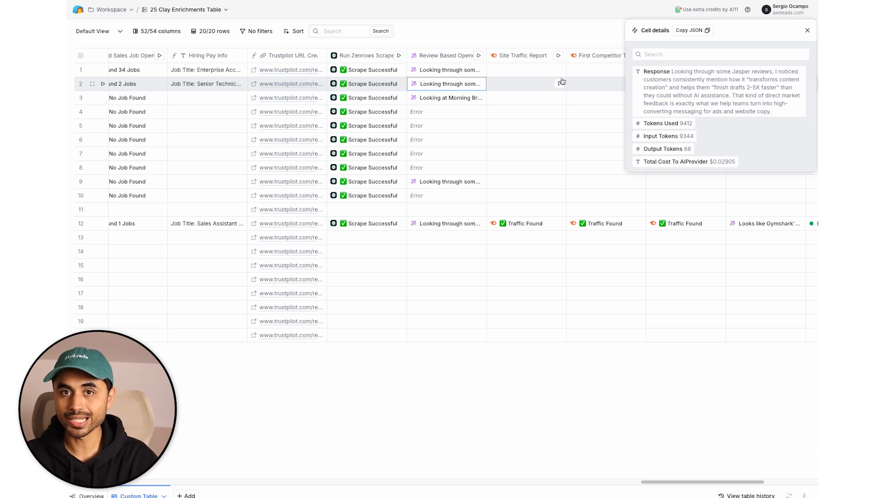
{"action": "left_click", "coordinate": [807, 31]}
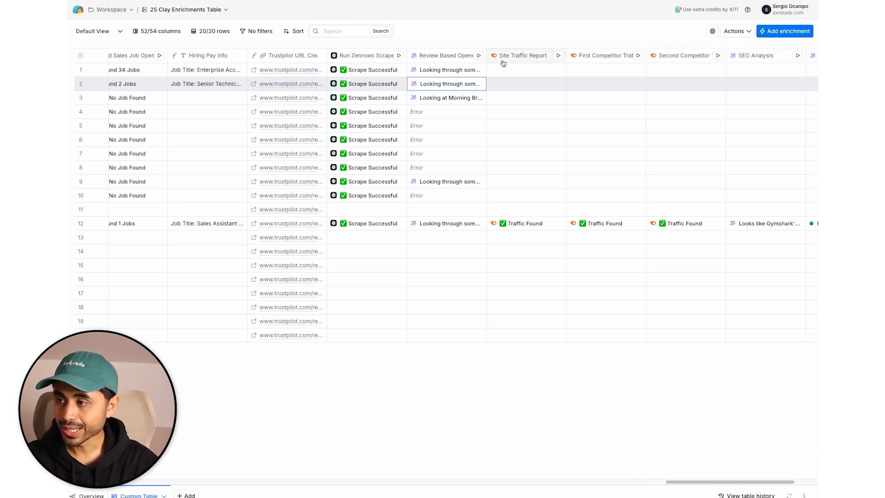
- Check the Site Traffic Report column's Semrush settings and run the enrichment on the first 10 rows
{"action": "left_click", "coordinate": [503, 64]}
{"action": "left_click", "coordinate": [444, 93]}
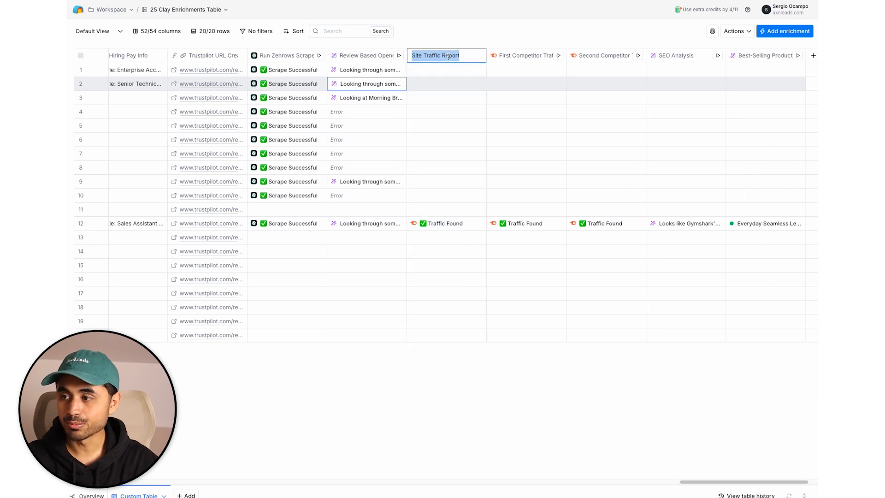
{"action": "left_click", "coordinate": [451, 44]}
{"action": "double_click", "coordinate": [445, 58]}
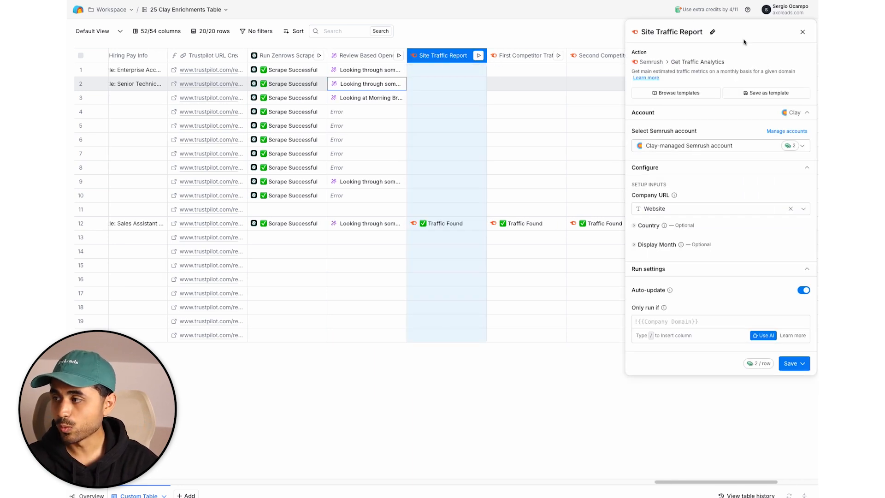
{"action": "left_click", "coordinate": [802, 32]}
{"action": "left_click", "coordinate": [479, 55]}
{"action": "left_click", "coordinate": [495, 73]}
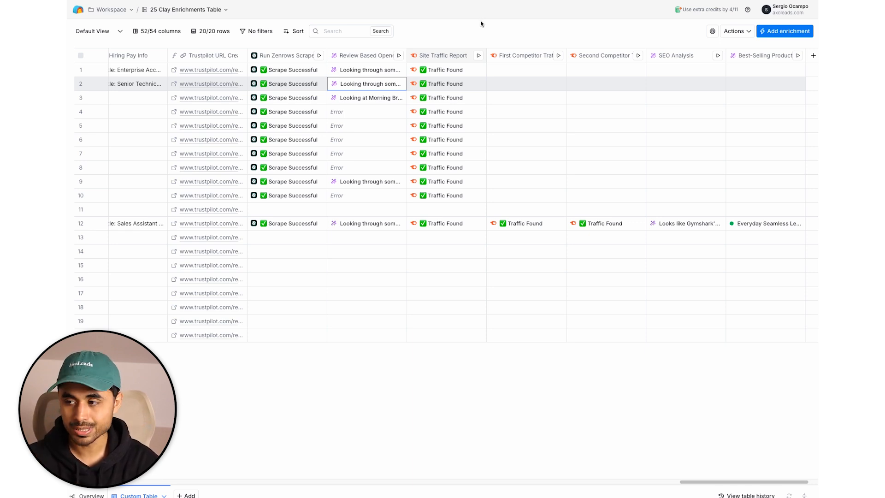
- Inspect row 1's Site Traffic Report, including the mobile metrics and the overall visit figures, and close the cell details
{"action": "left_click", "coordinate": [479, 70]}
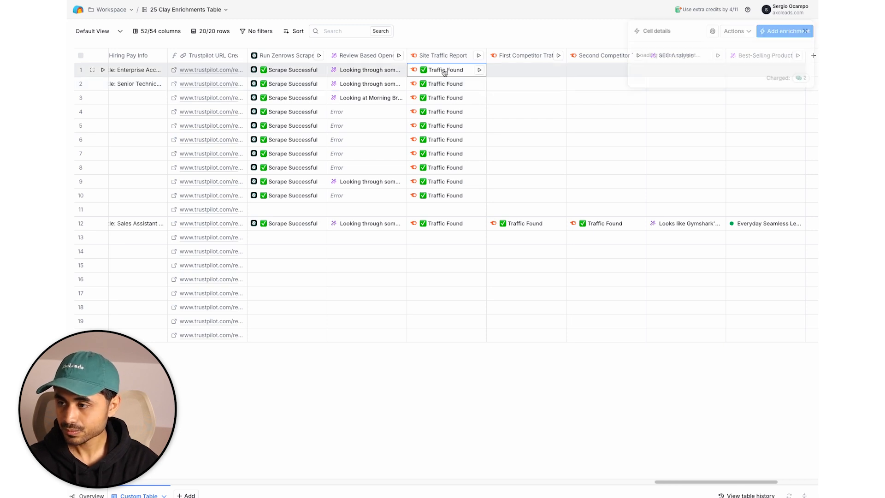
{"action": "left_click", "coordinate": [657, 72]}
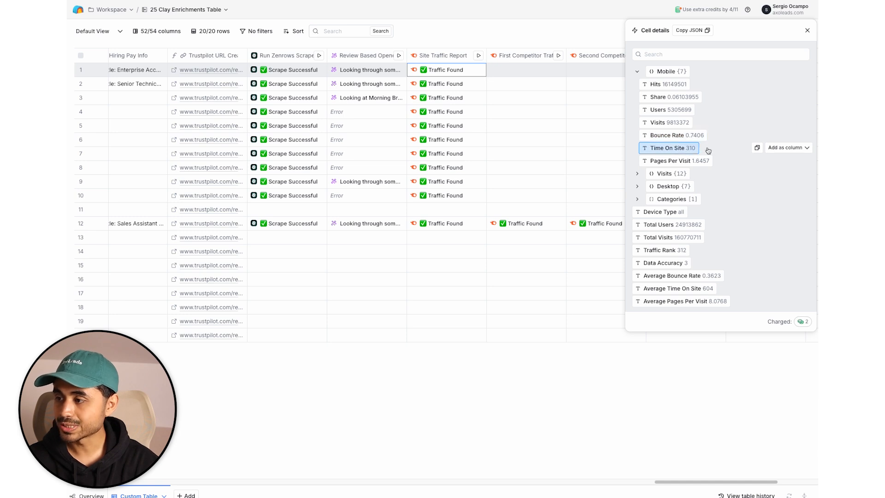
{"action": "left_click", "coordinate": [664, 72]}
{"action": "left_click", "coordinate": [664, 72]}
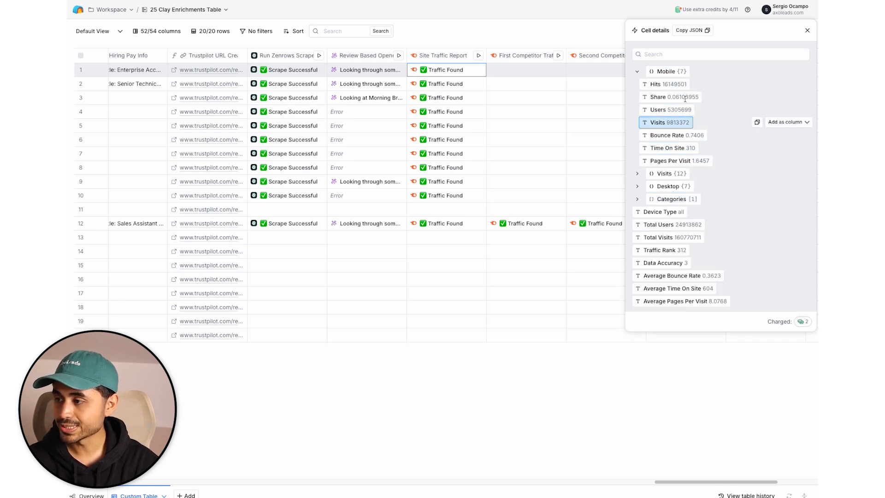
{"action": "left_click", "coordinate": [684, 72]}
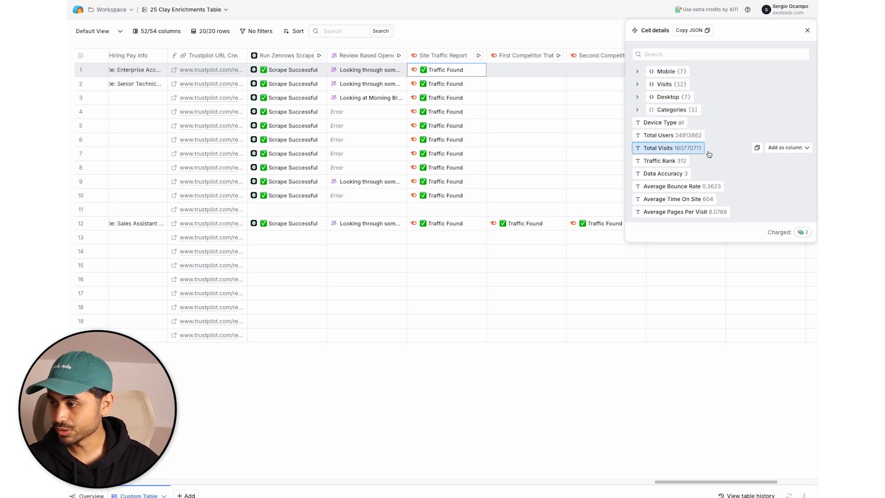
{"action": "left_click", "coordinate": [807, 30]}
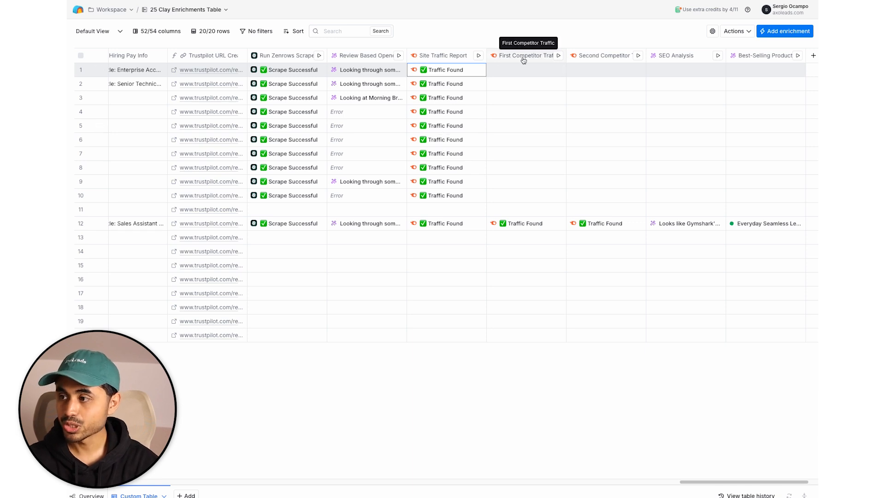
- Run the First Competitor Traffic and Second Competitor Traffic enrichments on the first 10 rows
{"action": "left_click", "coordinate": [557, 56]}
{"action": "left_click", "coordinate": [571, 72]}
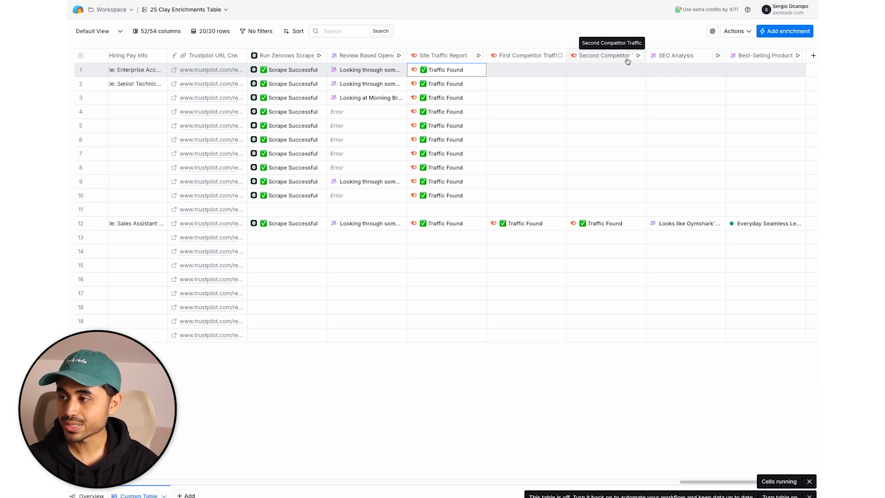
{"action": "left_click", "coordinate": [638, 56]}
{"action": "left_click", "coordinate": [658, 73]}
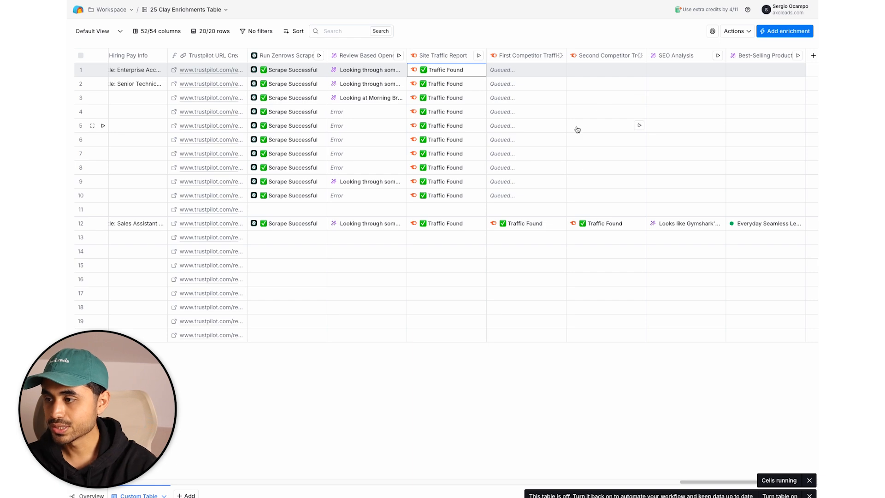
- Review the competitor names and domains in the first and second competitor columns, and return to the traffic columns
{"action": "scroll", "coordinate": [520, 145], "scroll_direction": "left", "scroll_amount": 10}
{"action": "scroll", "coordinate": [520, 145], "scroll_direction": "left", "scroll_amount": 10}
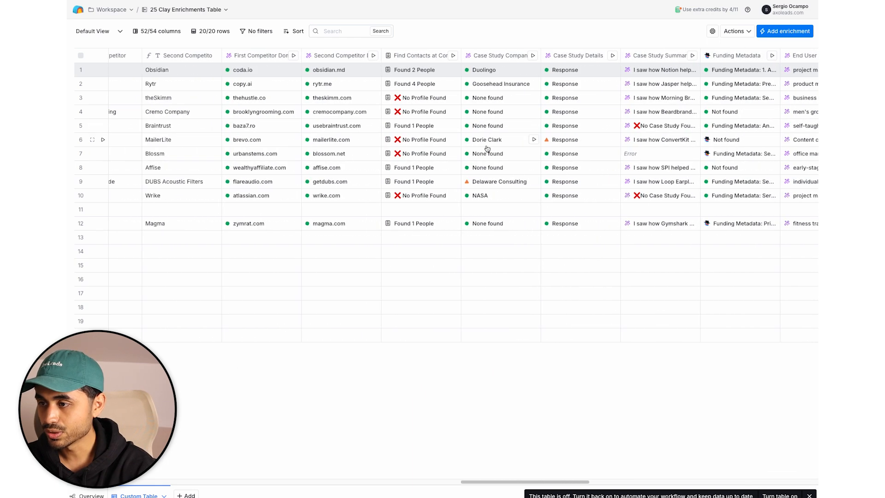
{"action": "scroll", "coordinate": [445, 124], "scroll_direction": "left", "scroll_amount": 5}
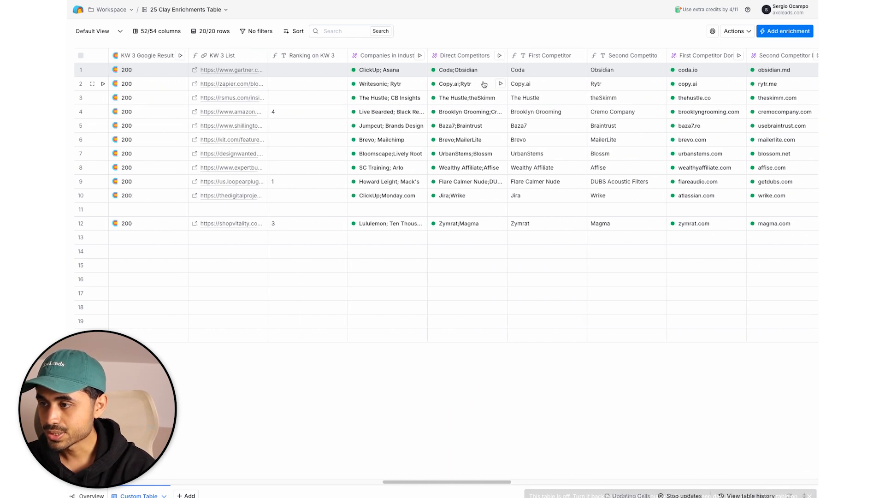
{"action": "scroll", "coordinate": [459, 75], "scroll_direction": "right", "scroll_amount": 3}
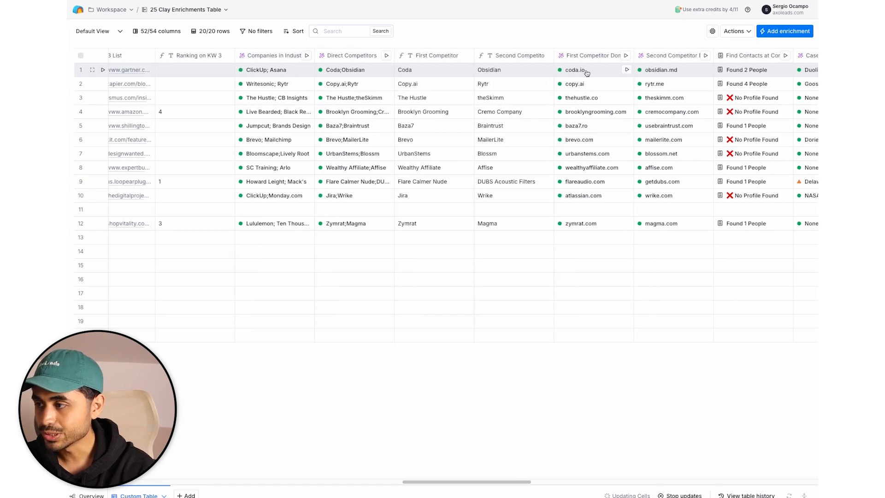
{"action": "scroll", "coordinate": [583, 72], "scroll_direction": "right", "scroll_amount": 3}
{"action": "scroll", "coordinate": [599, 72], "scroll_direction": "right", "scroll_amount": 15}
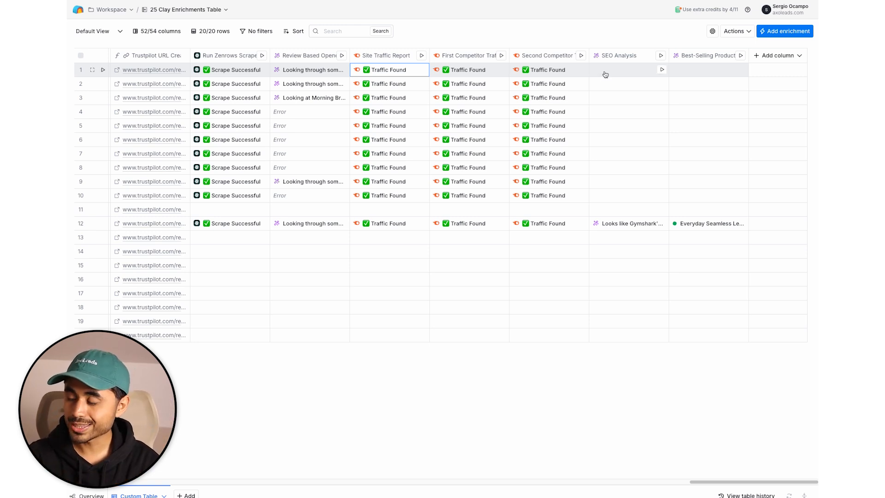
- Run the SEO Analysis enrichment on the first 10 rows, and read the existing response in row 12
{"action": "left_click", "coordinate": [661, 55]}
{"action": "left_click", "coordinate": [665, 72]}
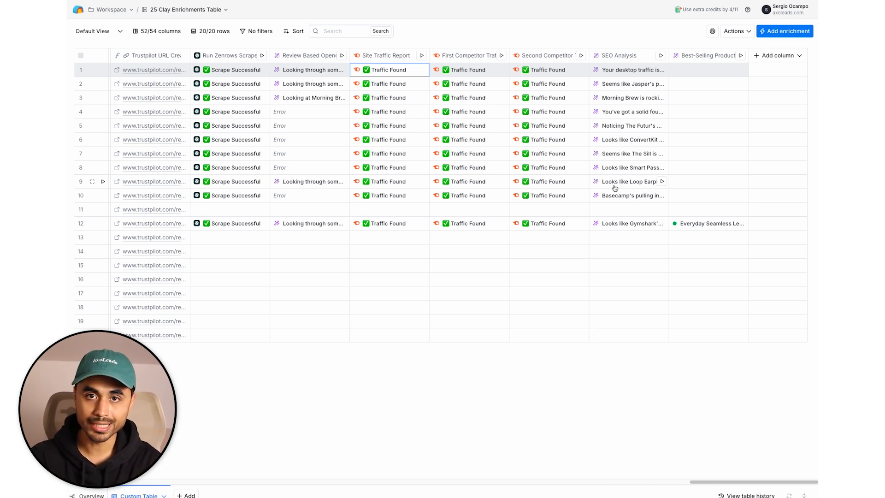
{"action": "left_click", "coordinate": [627, 224]}
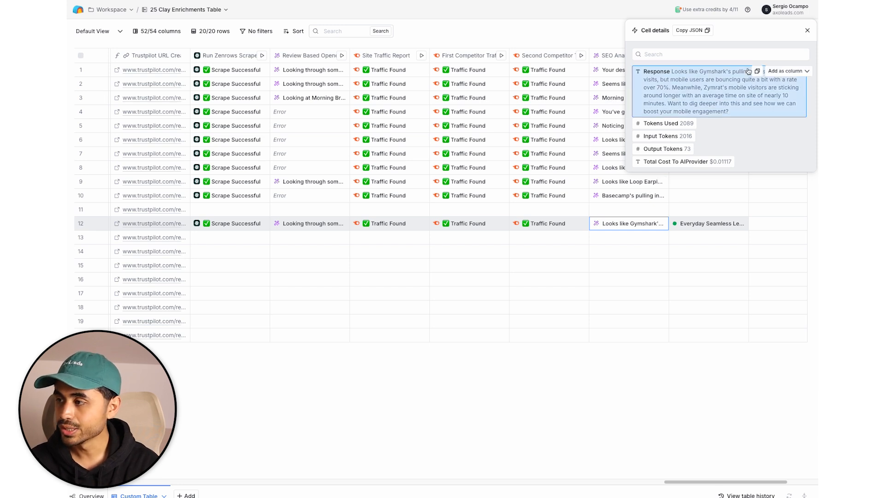
{"action": "left_click", "coordinate": [805, 31]}
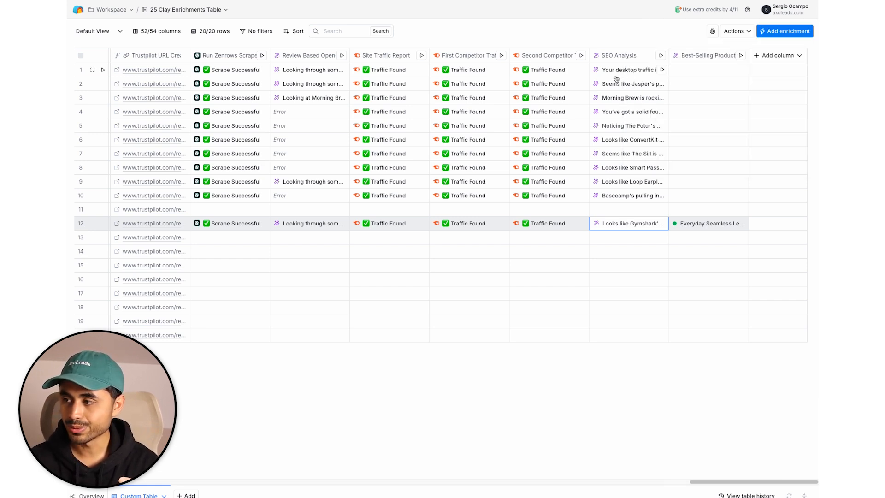
- Read the generated SEO Analysis responses in rows 1, 8 and 5
{"action": "left_click", "coordinate": [617, 71]}
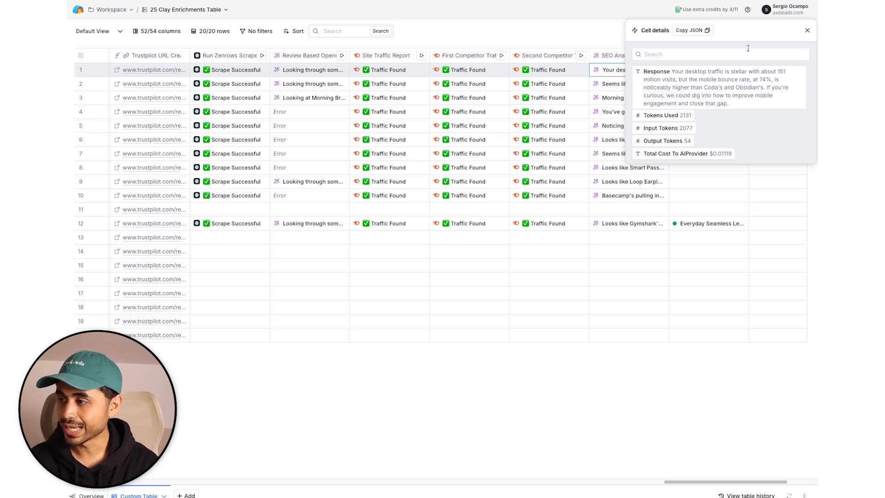
{"action": "left_click", "coordinate": [805, 31]}
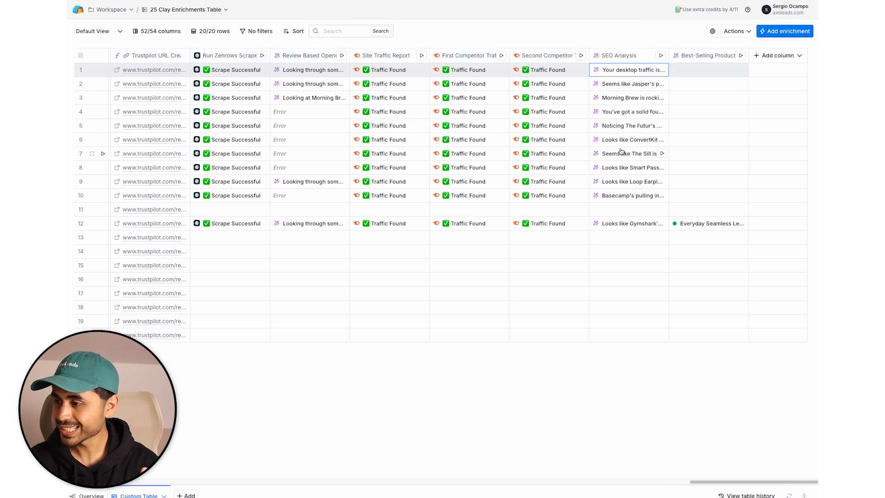
{"action": "left_click", "coordinate": [617, 168]}
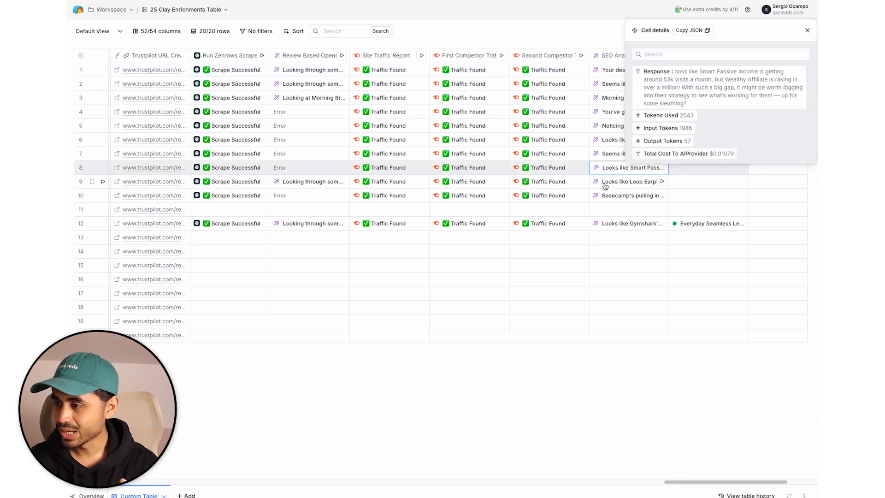
{"action": "left_click", "coordinate": [610, 122]}
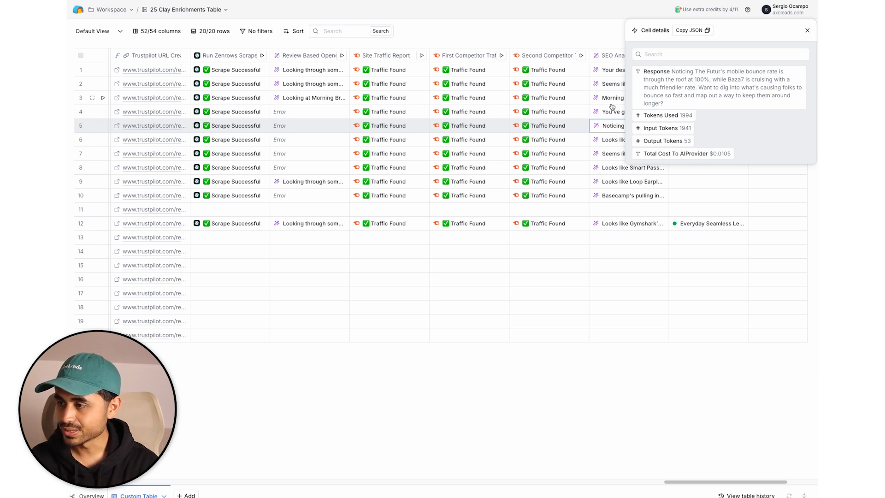
- Read the SEO Analysis response in row 3, and close the cell details
{"action": "left_click", "coordinate": [612, 103]}
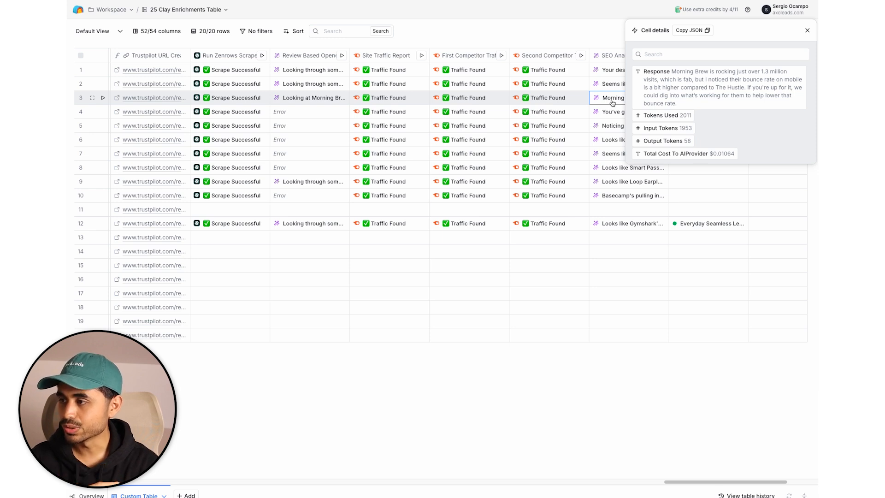
{"action": "left_click", "coordinate": [806, 31]}
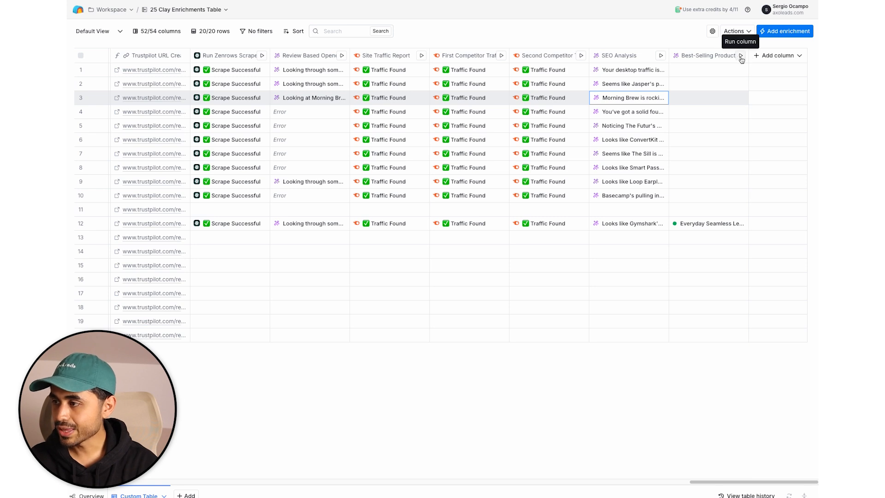
- Run the Best-Selling Product enrichment on the first 10 rows
{"action": "left_click", "coordinate": [741, 56]}
{"action": "left_click", "coordinate": [733, 57]}
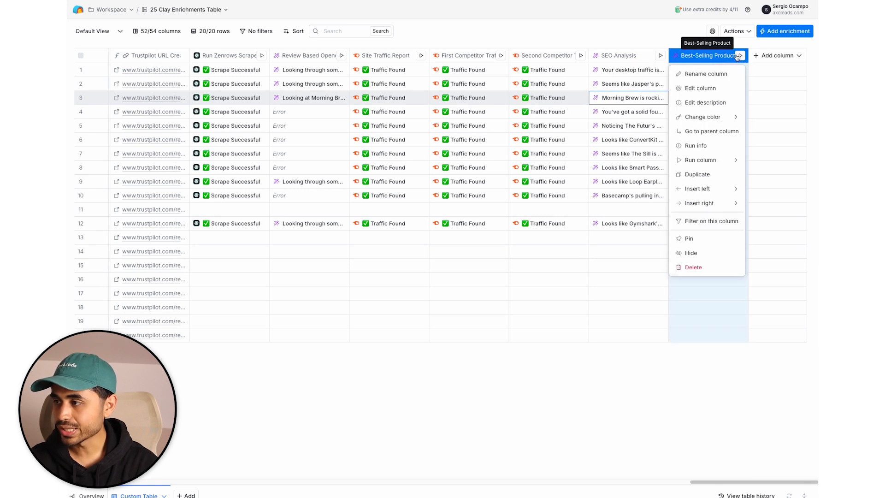
{"action": "left_click", "coordinate": [739, 55]}
{"action": "left_click", "coordinate": [719, 71]}
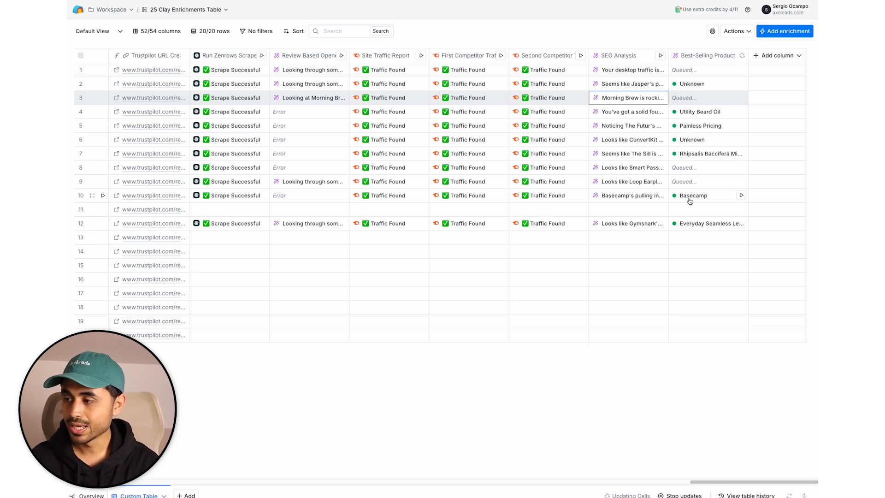
- Read the Best-Selling Product response and its reasoning in row 12, and close the cell details
{"action": "left_click", "coordinate": [695, 225]}
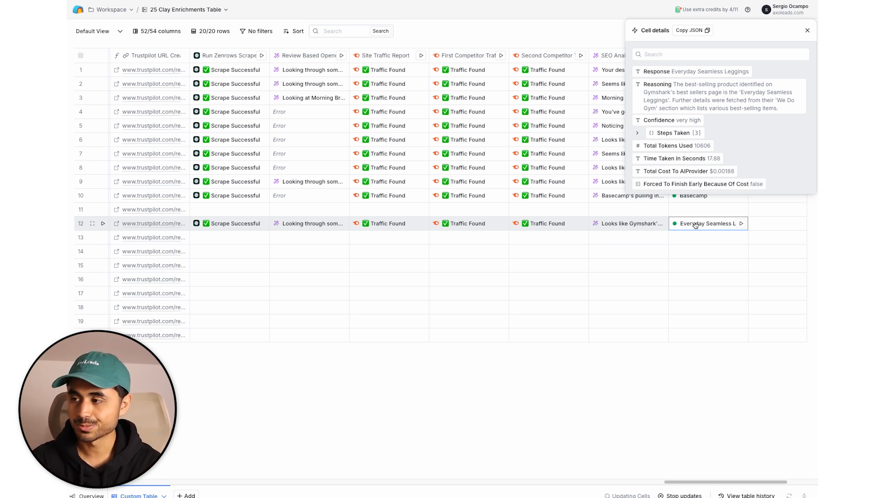
{"action": "mouse_move", "coordinate": [726, 74]}
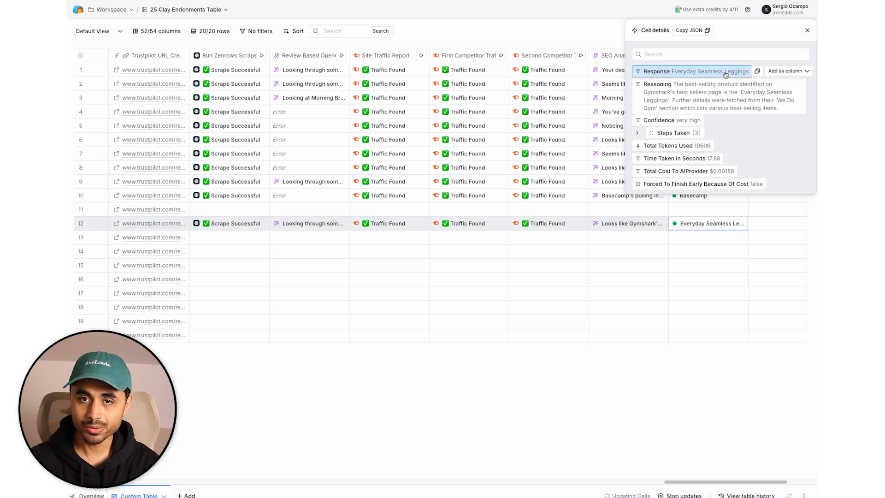
{"action": "left_click", "coordinate": [808, 31]}
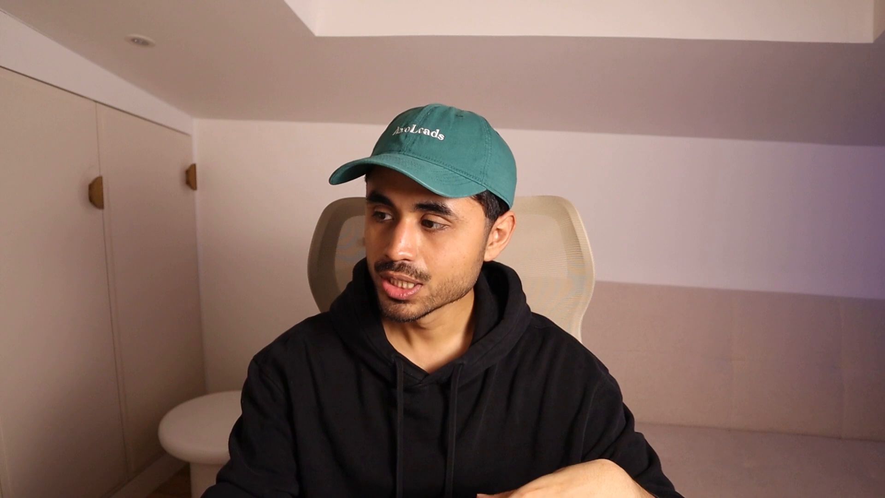